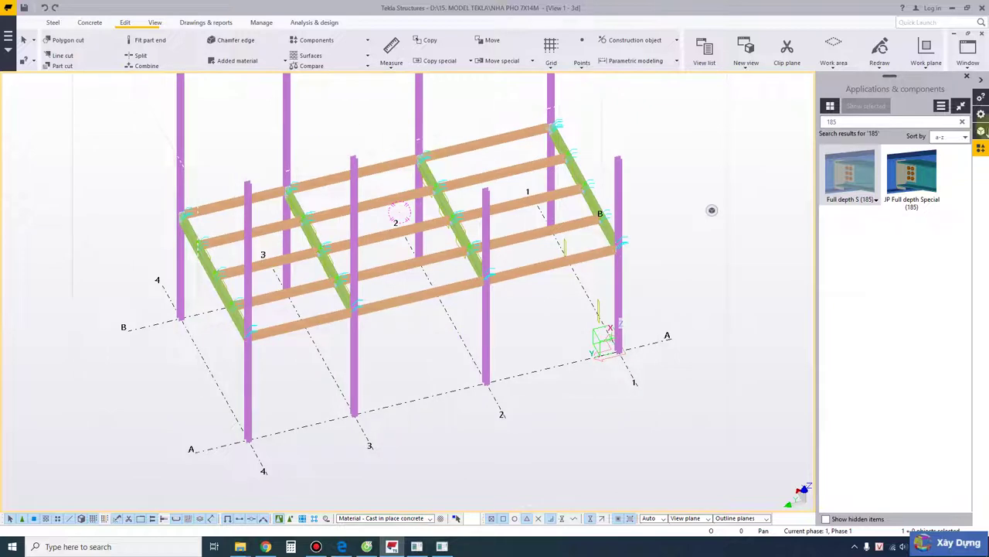
Open the MB +0 plan view of the model
left_click(968, 51)
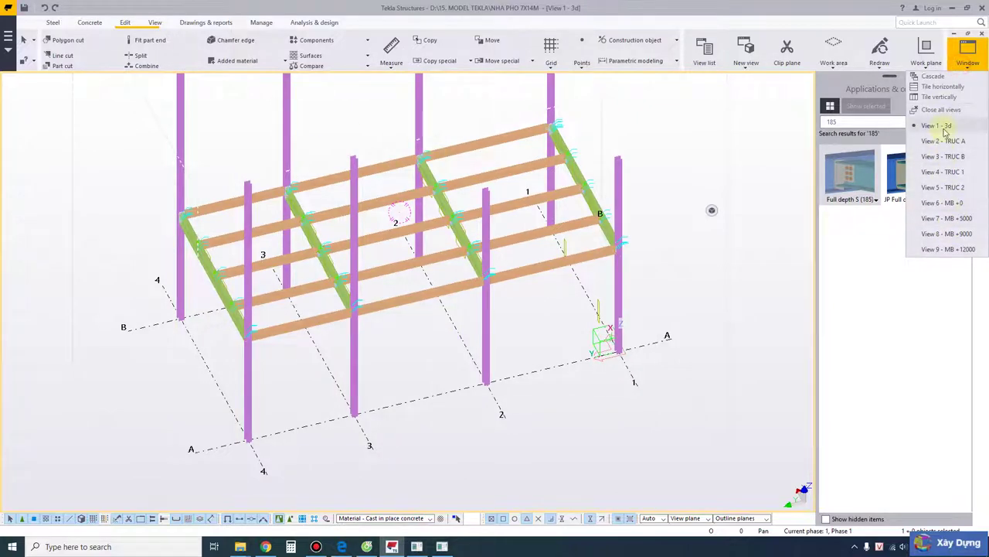
left_click(942, 202)
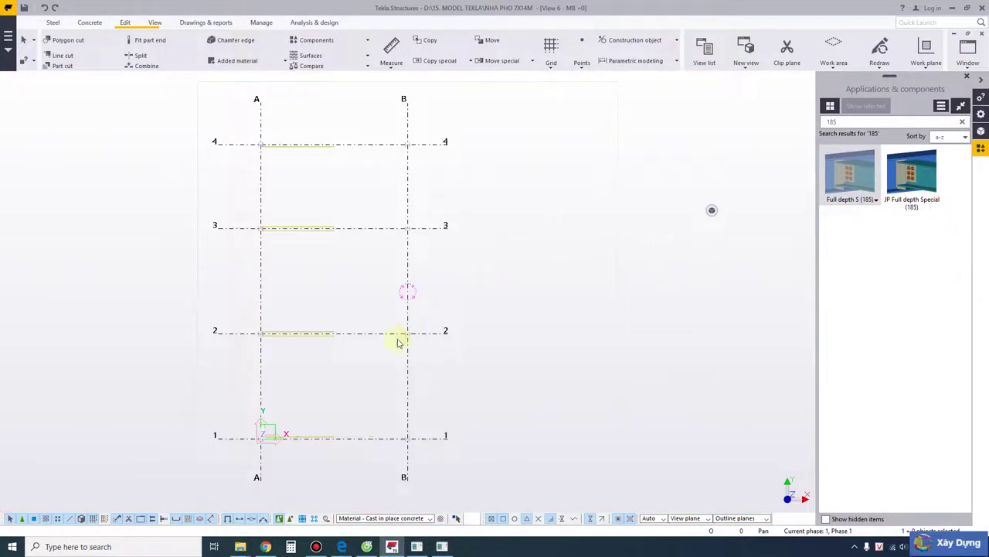
scroll(358, 358, "up", 2)
middle_click_drag(347, 360, 397, 327)
scroll(399, 326, "up", 1)
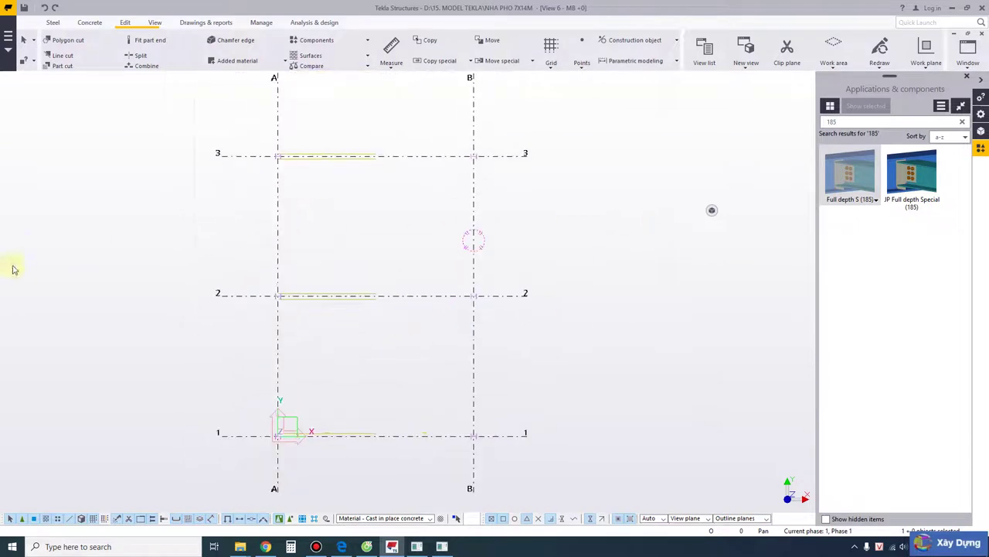
Set the upward view depth of the MB +0 view to 400 and confirm the view properties
double_click(65, 235)
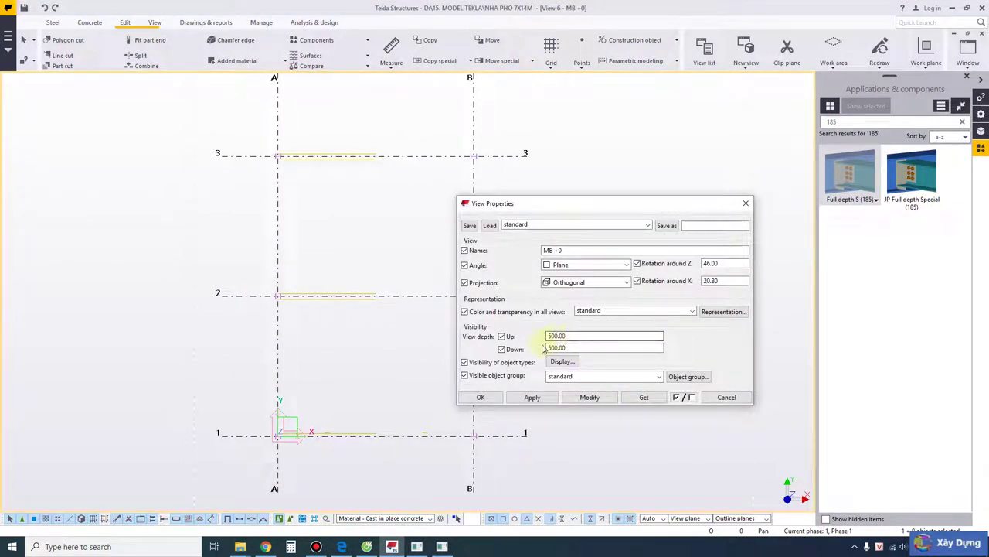
left_click(550, 337)
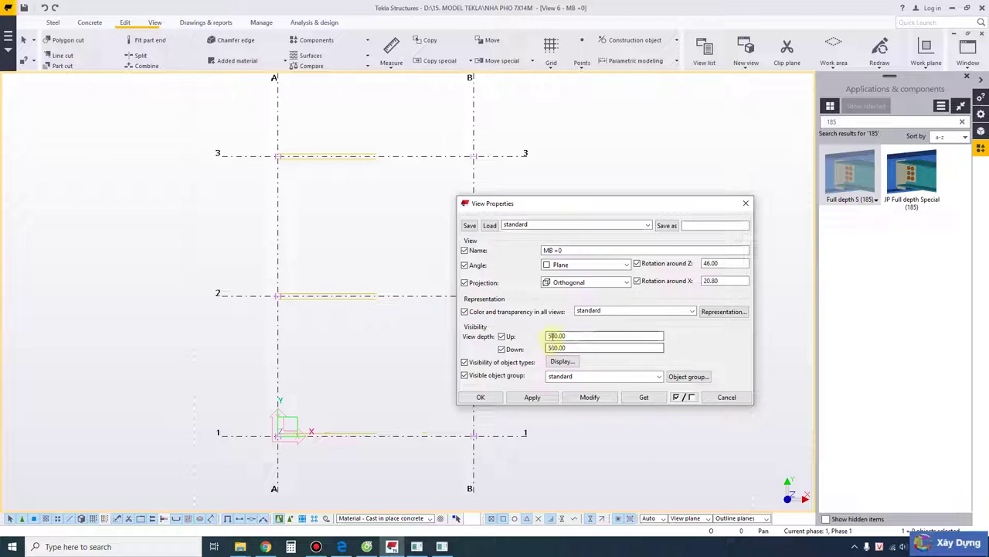
left_click(576, 397)
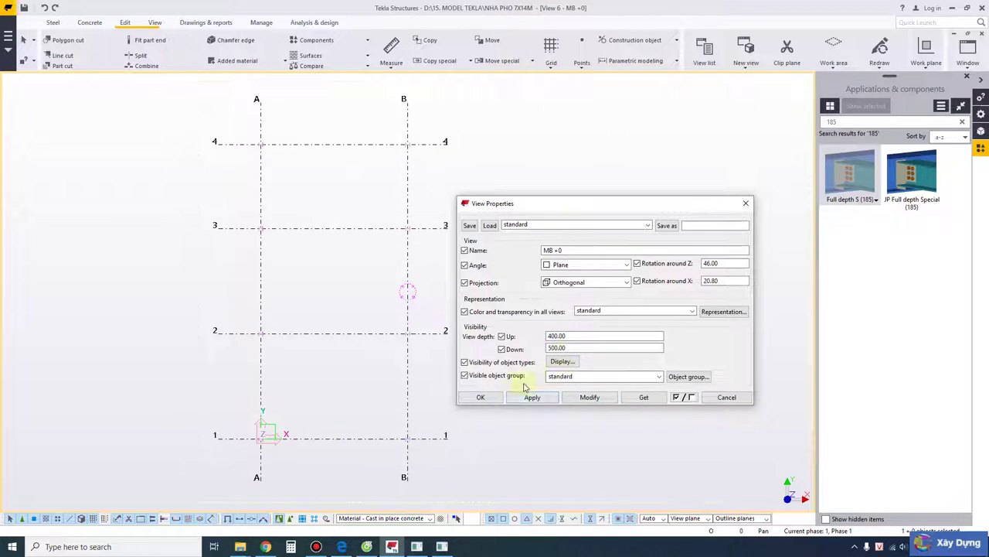
left_click(483, 399)
Start a concrete pad footing and open its properties clear of the grid
scroll(254, 433, "up", 5)
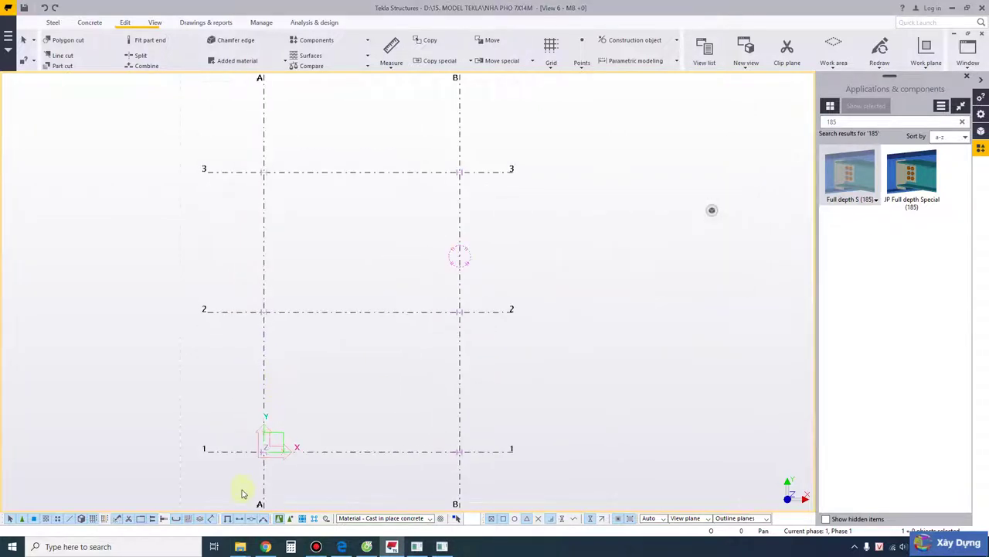
scroll(274, 454, "up", 2)
scroll(405, 397, "down", 4)
middle_click_drag(516, 317, 380, 362)
scroll(425, 417, "down", 2)
scroll(380, 362, "down", 2)
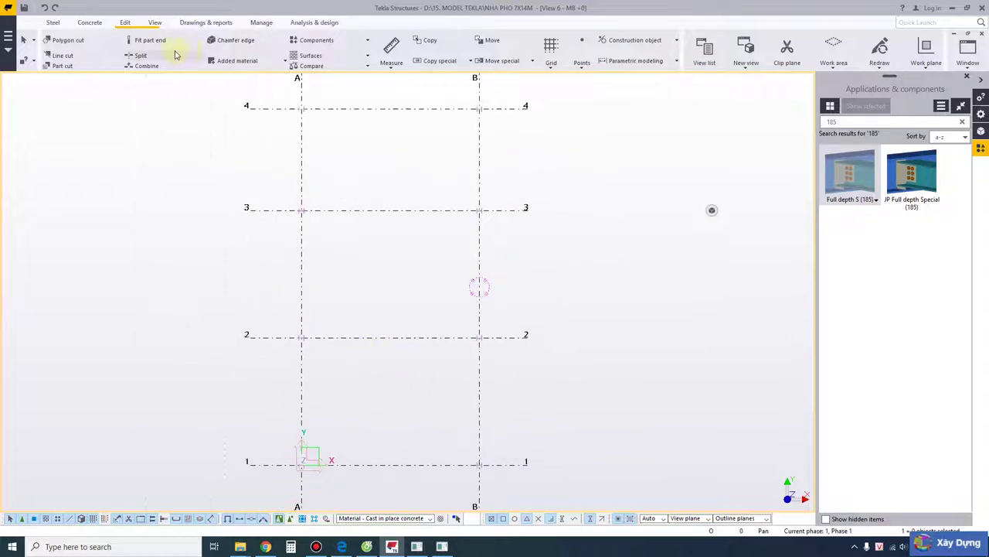
left_click(89, 22)
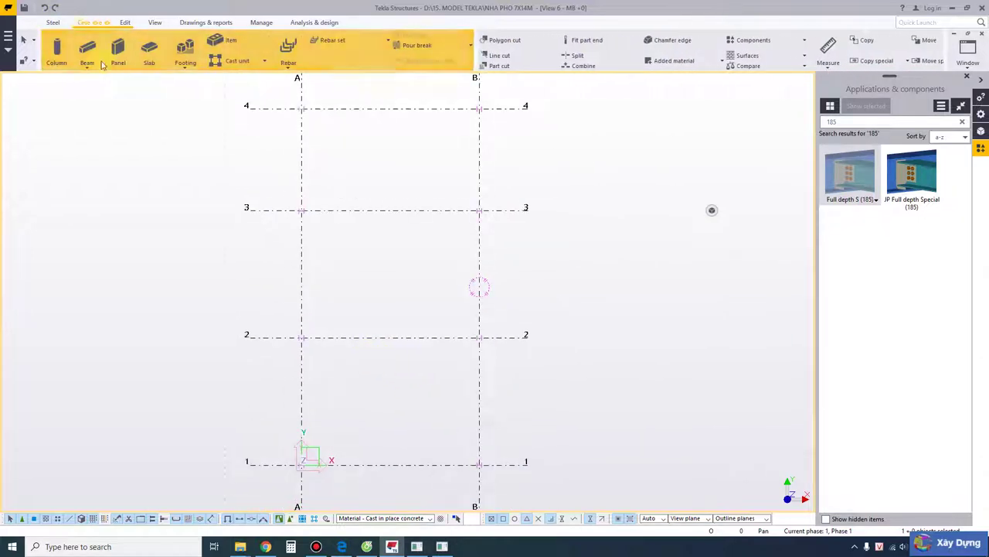
left_click(184, 49)
left_click(185, 49)
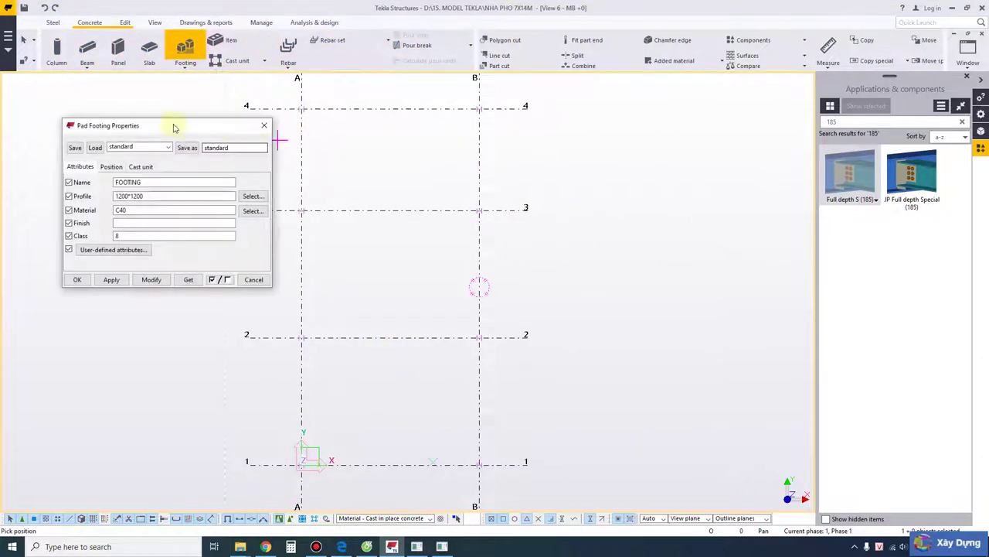
left_click_drag(172, 126, 638, 151)
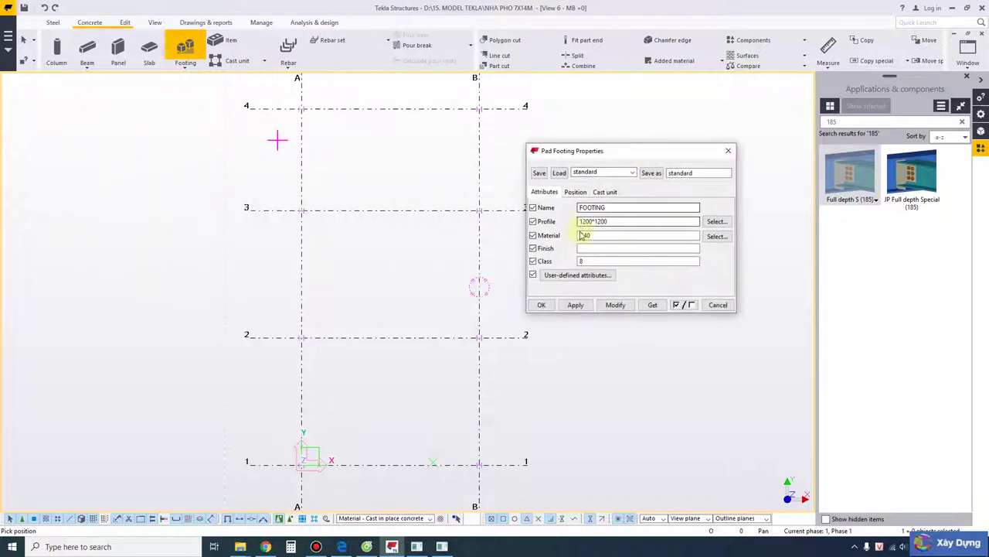
Switch to the PDF drawing set in Edge and examine the footing widths and levels on the TRUC 4 elevation
left_click(341, 547)
left_click(87, 13)
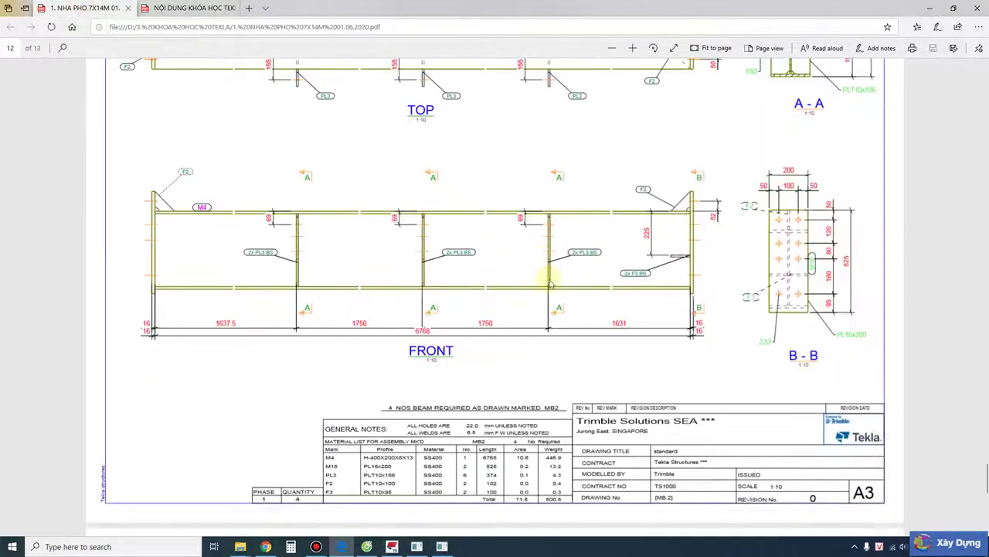
scroll(592, 302, "down", 6)
scroll(587, 295, "up", 15)
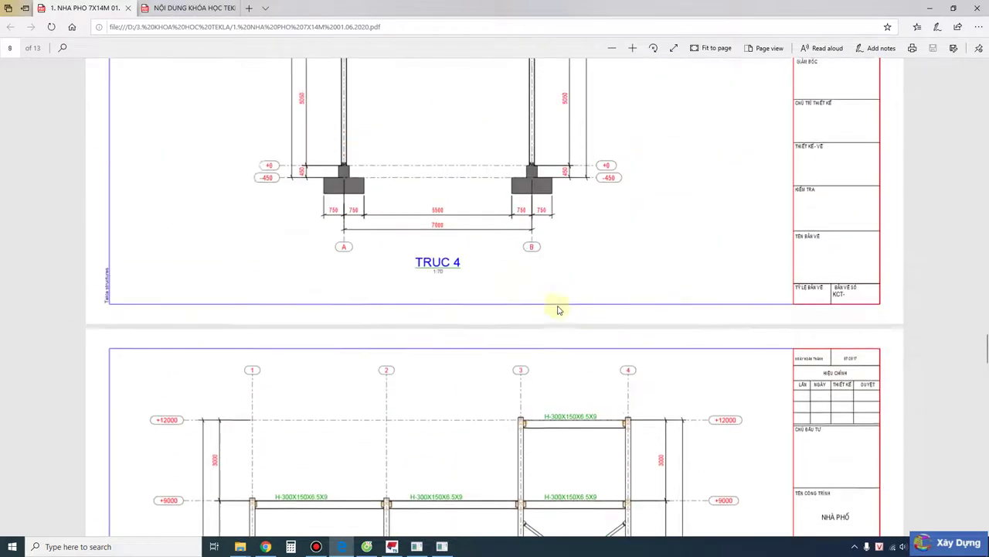
scroll(560, 310, "up", 8)
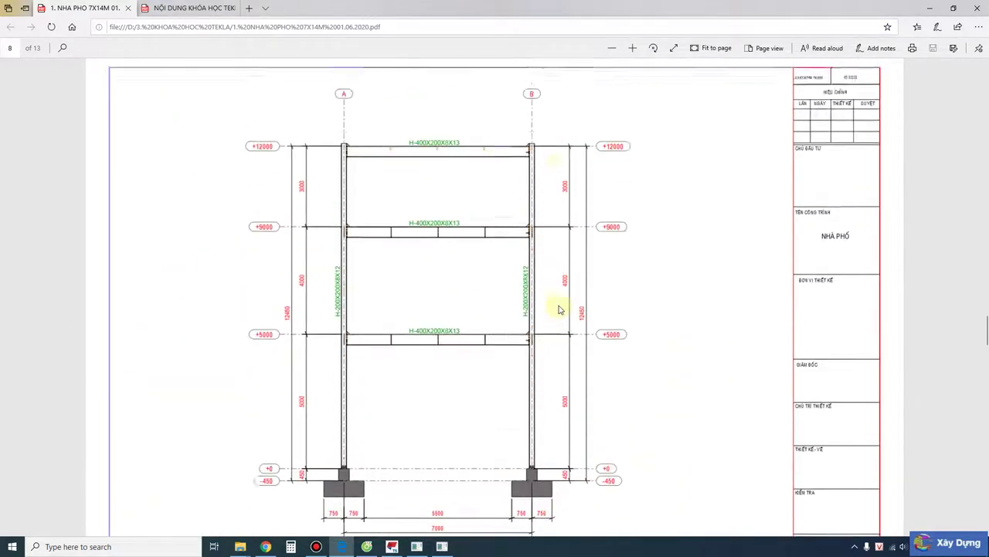
scroll(560, 310, "down", 3)
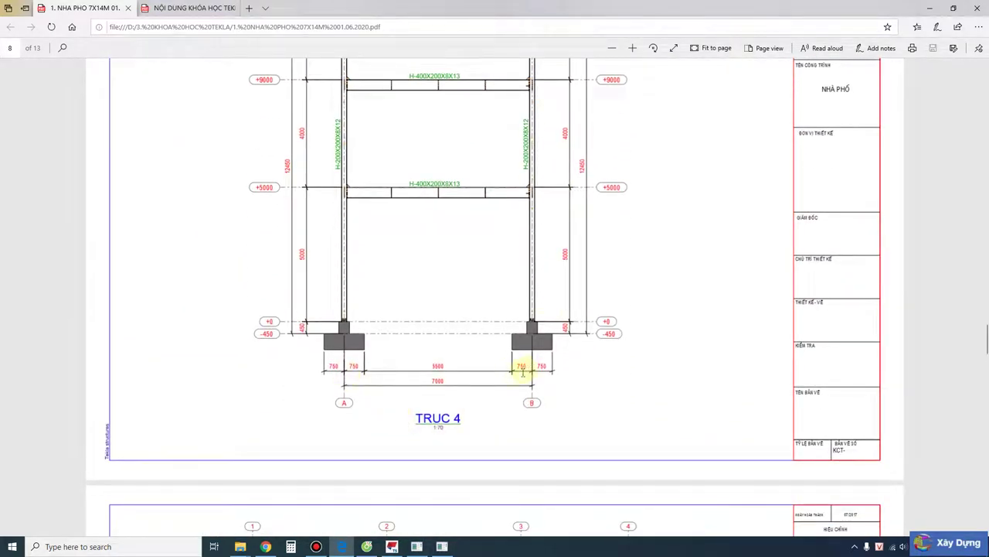
scroll(453, 378, "up", 5)
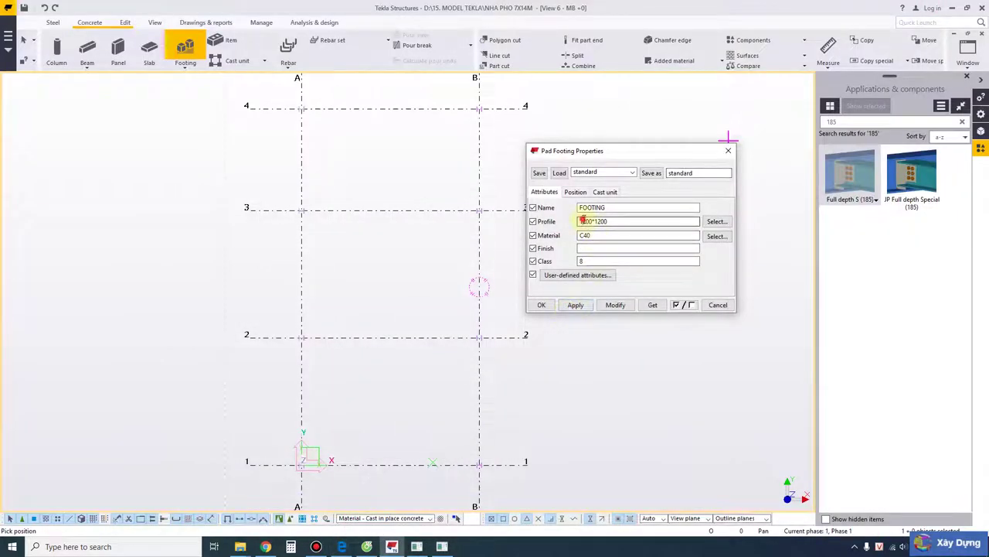
Back in Tekla Structures, set the footing profile to 1500*1500, with its top level at -450 and bottom level at -950
left_click_drag(582, 221, 587, 221)
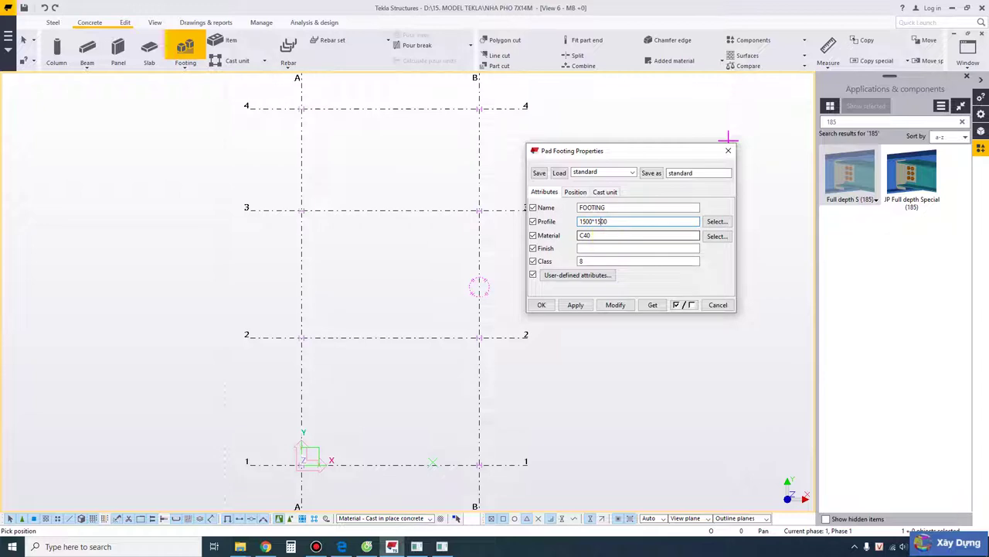
left_click(578, 193)
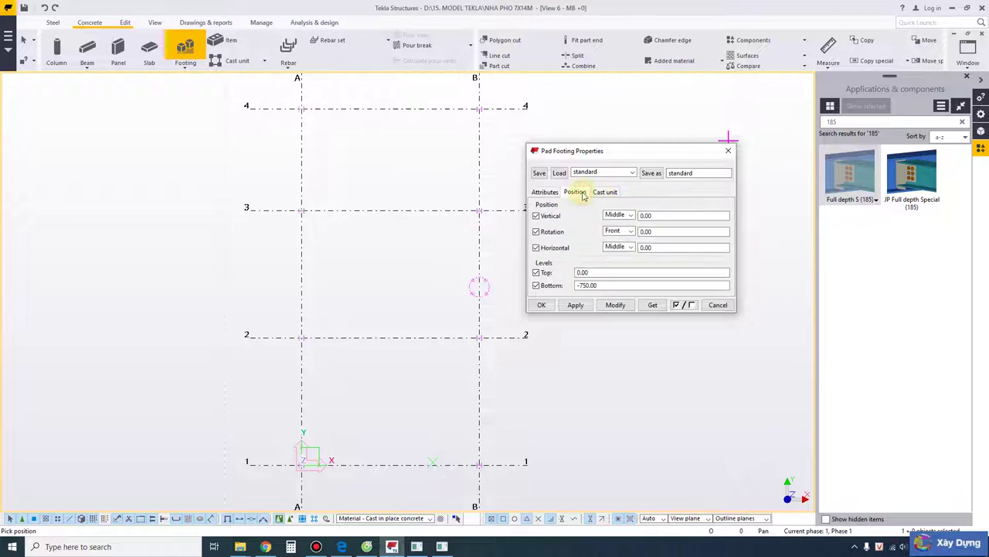
left_click_drag(579, 285, 561, 279)
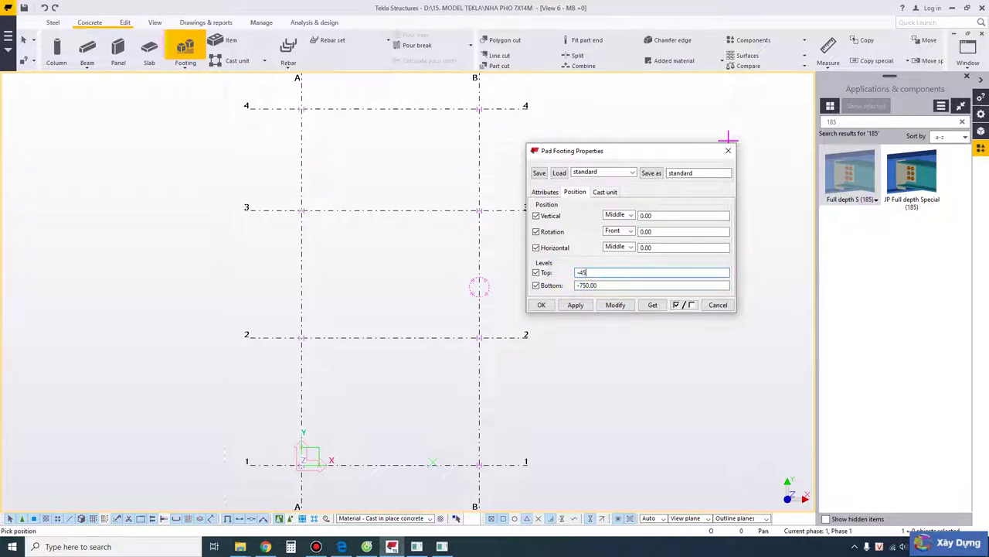
left_click(582, 287)
left_click_drag(581, 287, 585, 286)
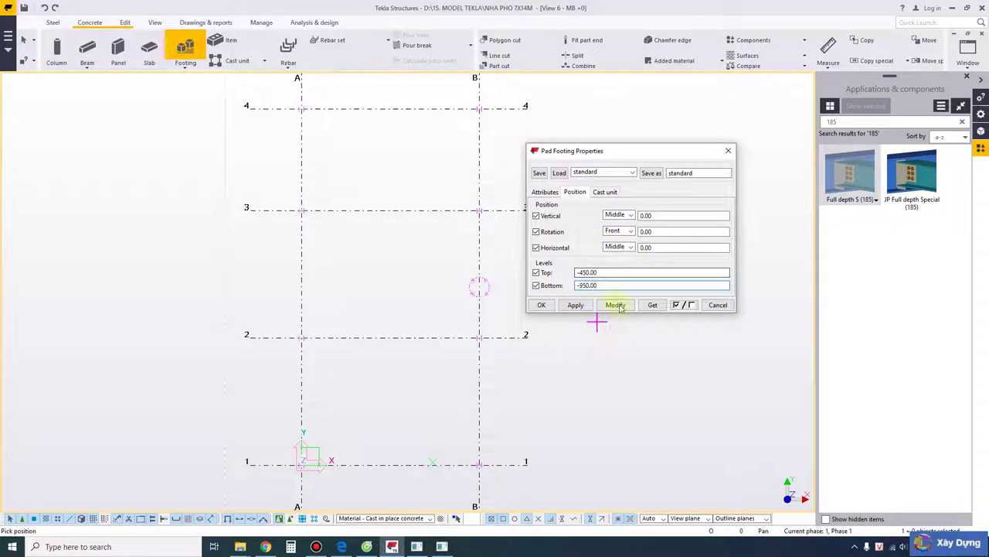
left_click(616, 306)
Set the footing's cast unit type to Cast in place and its numbering prefix to FT
left_click(605, 192)
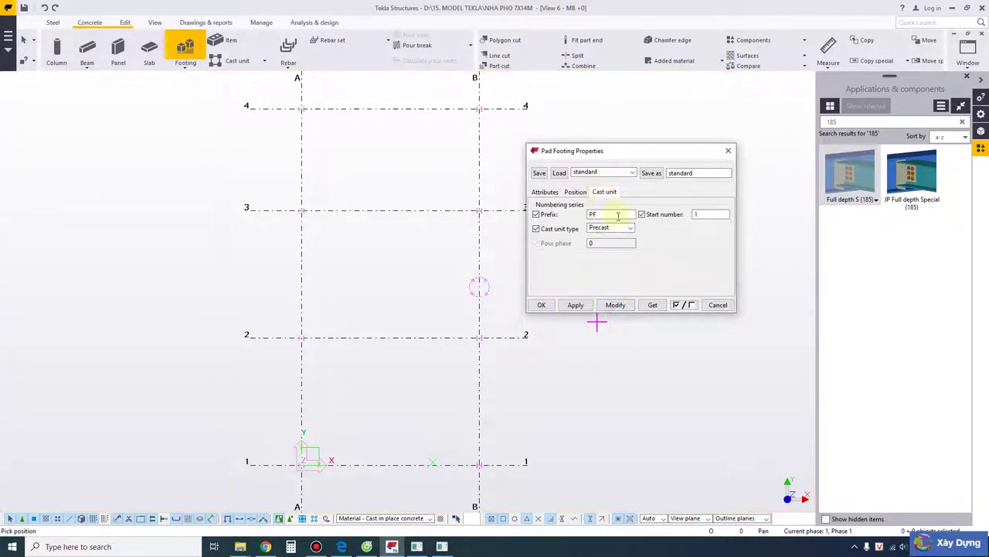
left_click(621, 229)
left_click(618, 234)
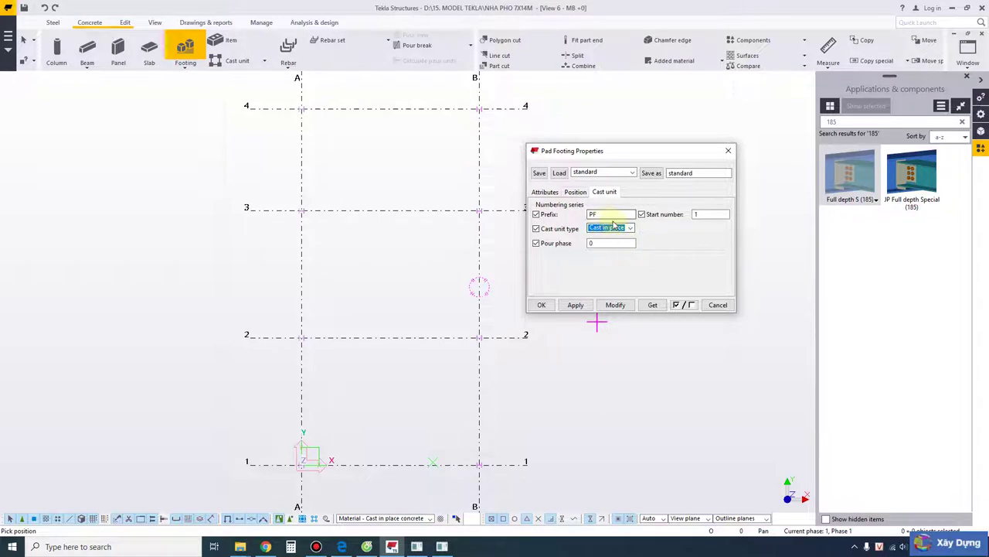
left_click_drag(599, 214, 579, 217)
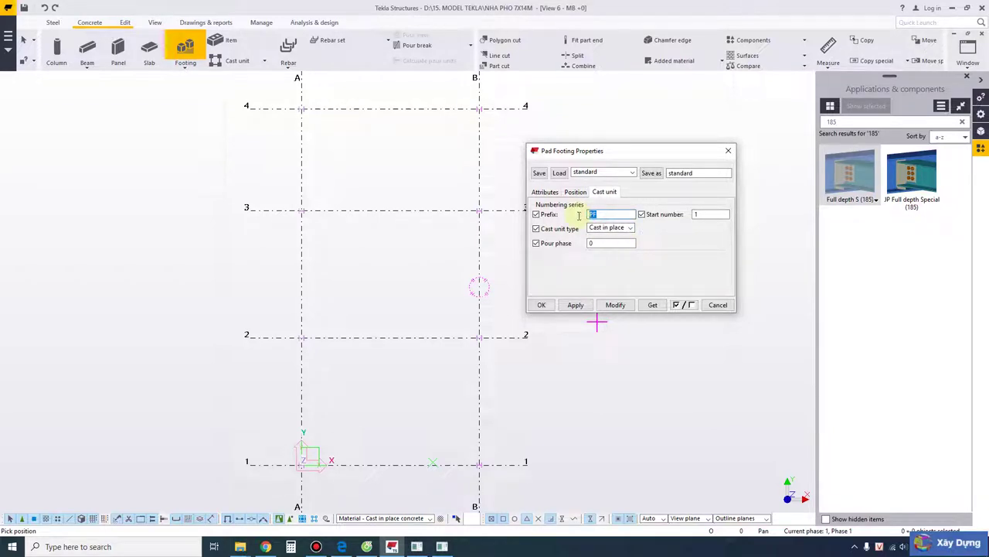
type("FT")
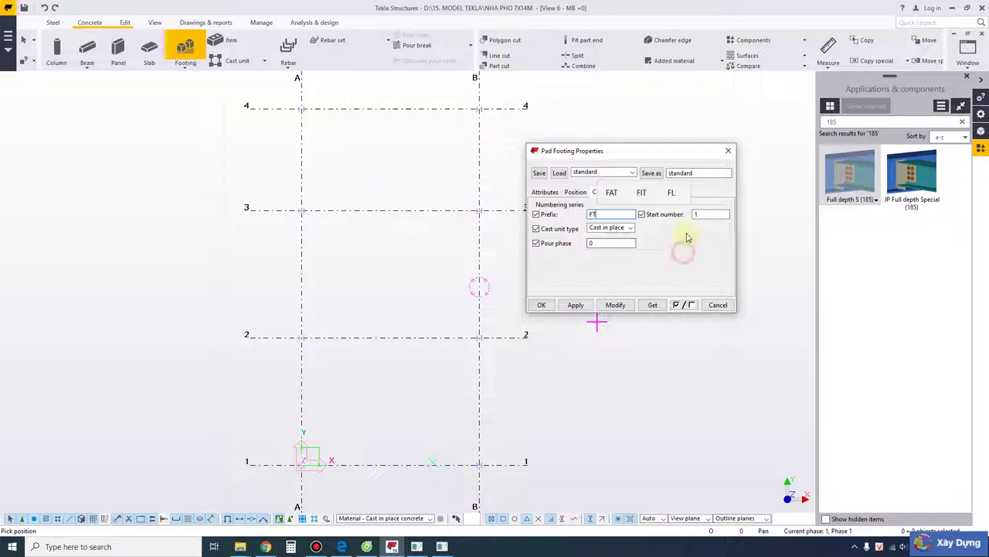
Save the pad footing settings as a new preset named +MONG M1
left_click_drag(697, 174, 639, 176)
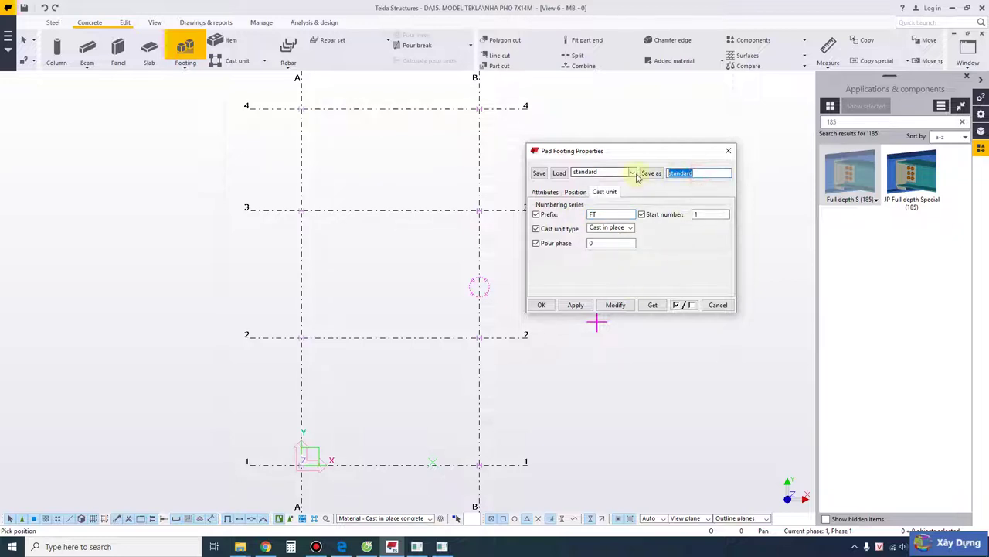
type("+MONG")
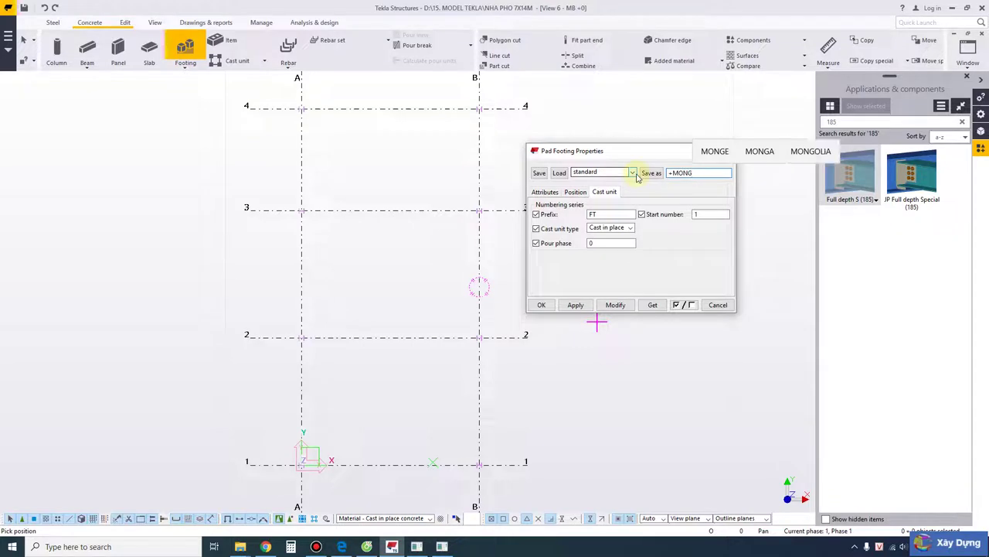
type(" M1")
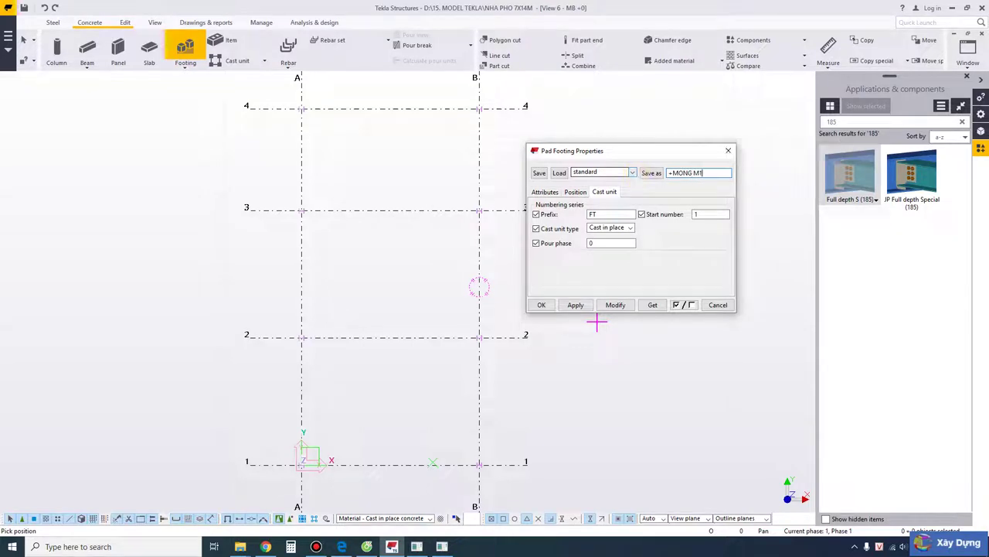
left_click(652, 173)
Change the footing material to concrete grade C30 and confirm the pad footing properties
left_click(576, 191)
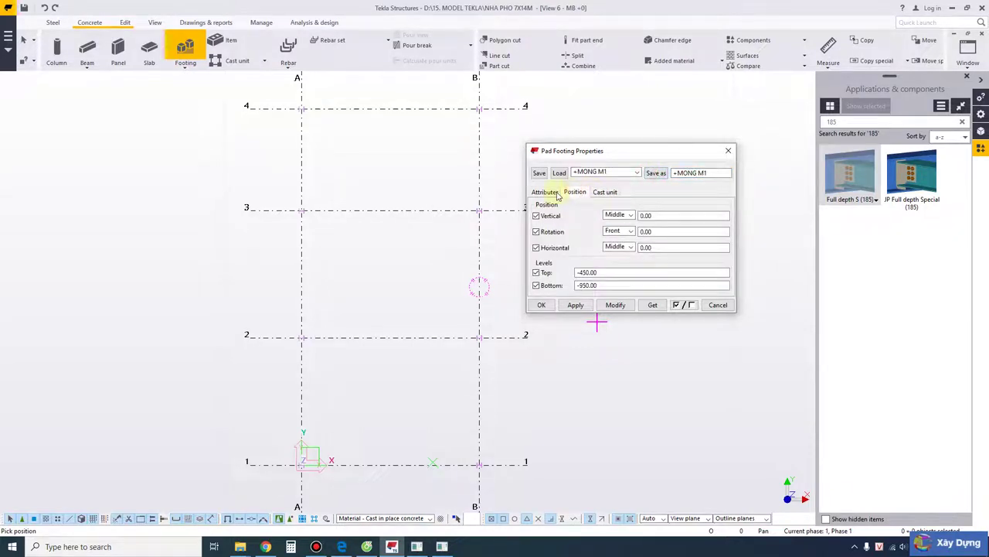
left_click(554, 193)
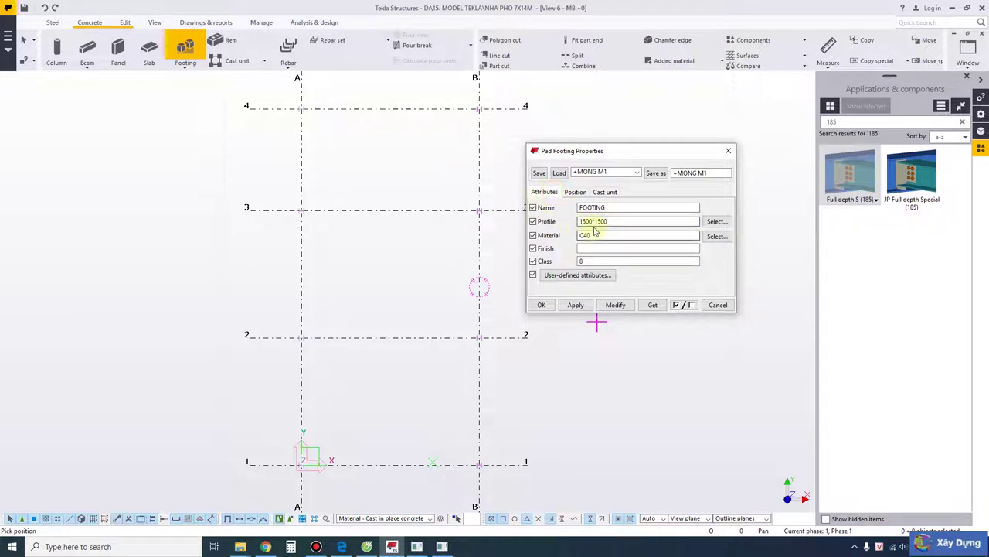
left_click(716, 236)
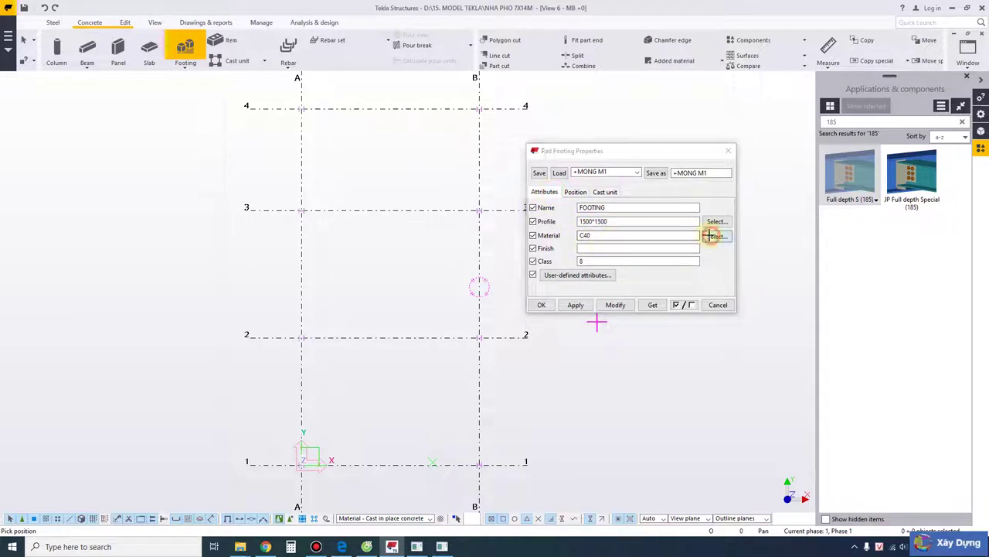
left_click(466, 188)
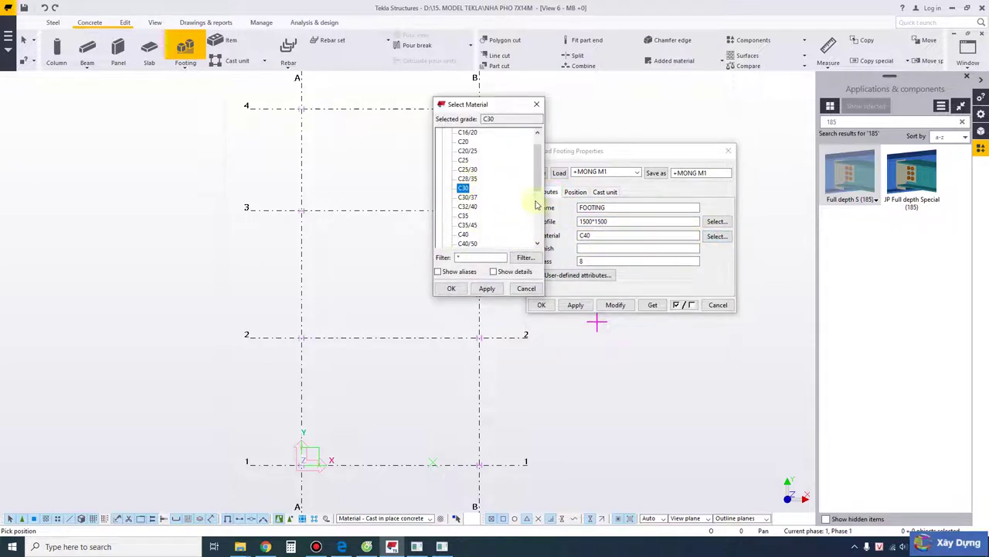
left_click_drag(539, 179, 536, 158)
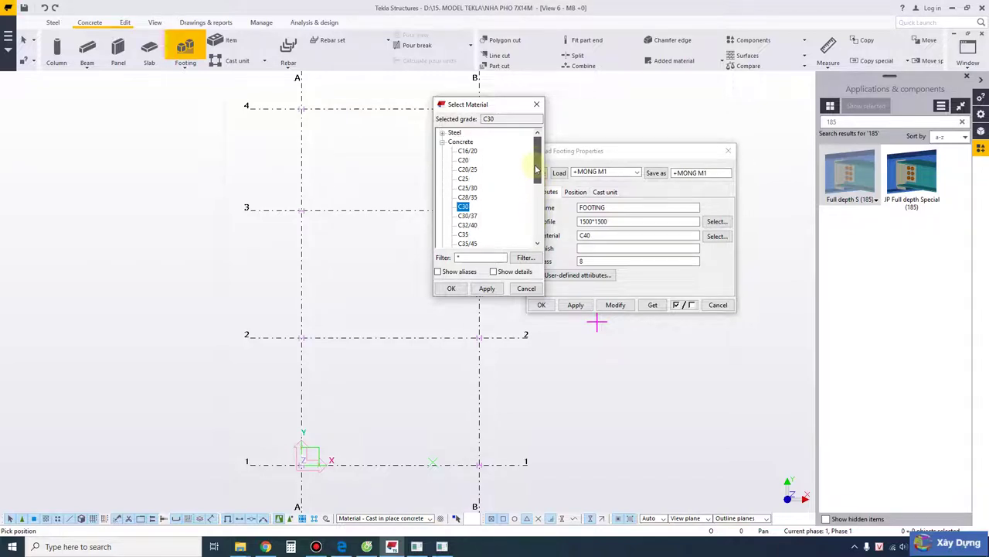
left_click(451, 289)
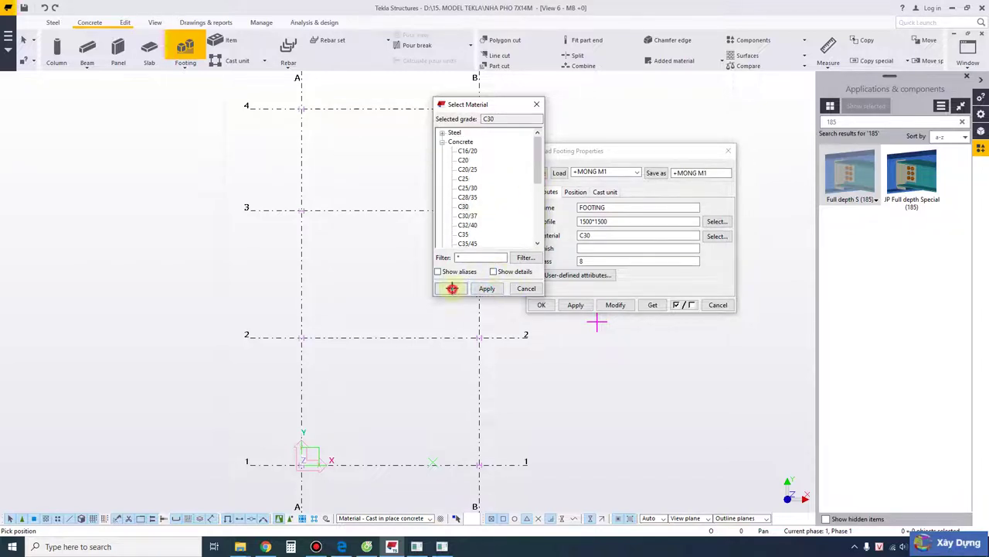
left_click(610, 303)
left_click(541, 305)
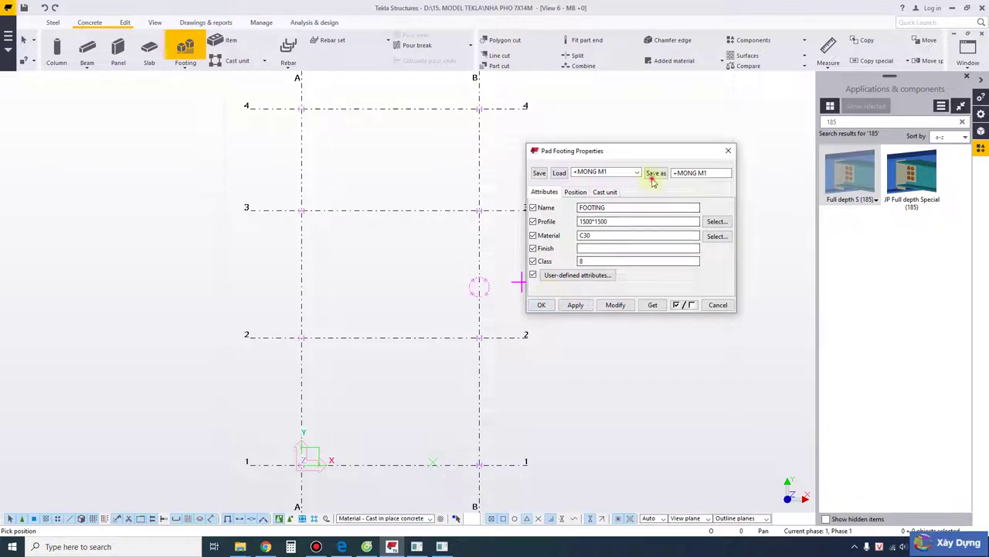
left_click(542, 305)
scroll(302, 468, "up", 5)
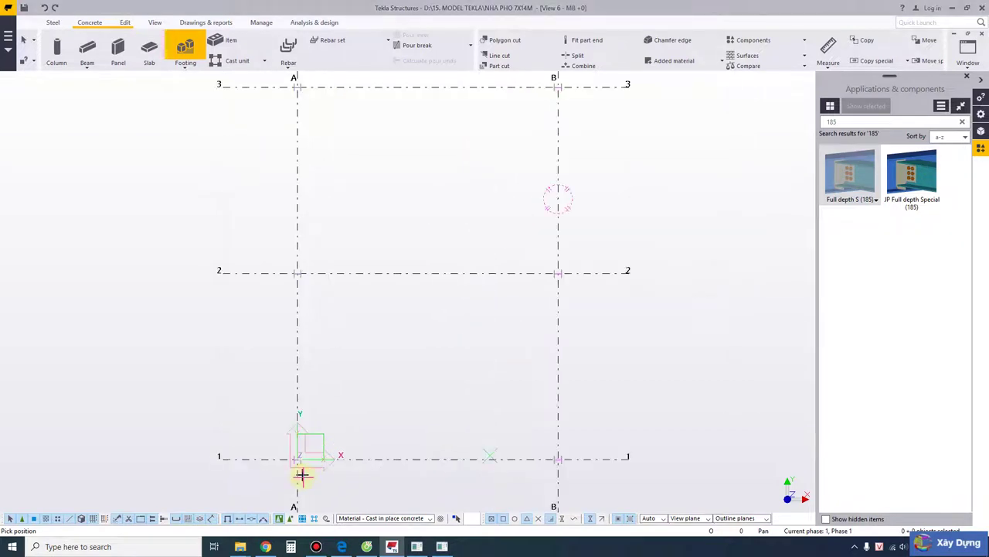
Place pad footings at grid intersections A1, B1, B2 and A2
left_click(298, 441)
scroll(406, 378, "down", 4)
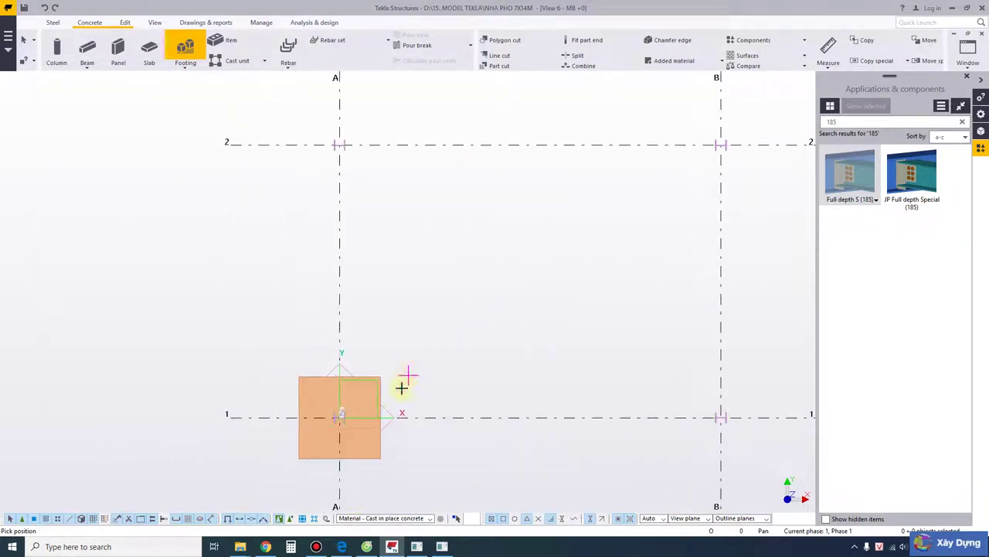
scroll(622, 406, "up", 2)
left_click(621, 404)
scroll(612, 315, "down", 1)
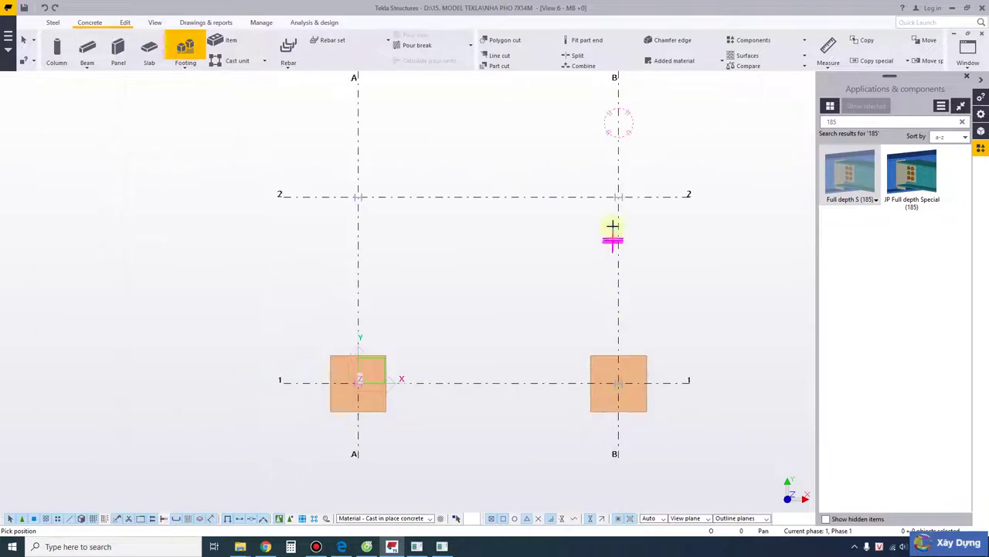
left_click(619, 195)
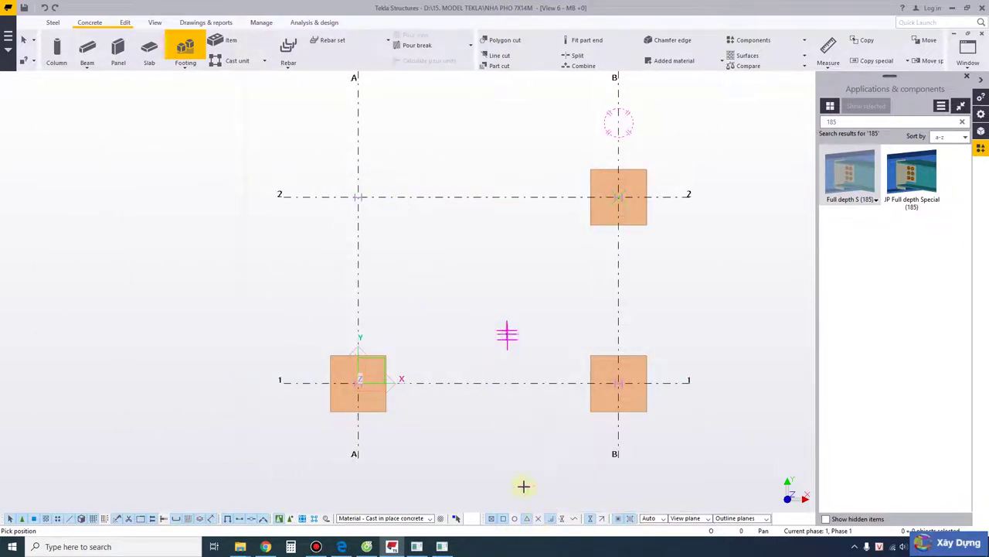
scroll(358, 194, "up", 2)
left_click(358, 194)
middle_click_drag(413, 124, 435, 335)
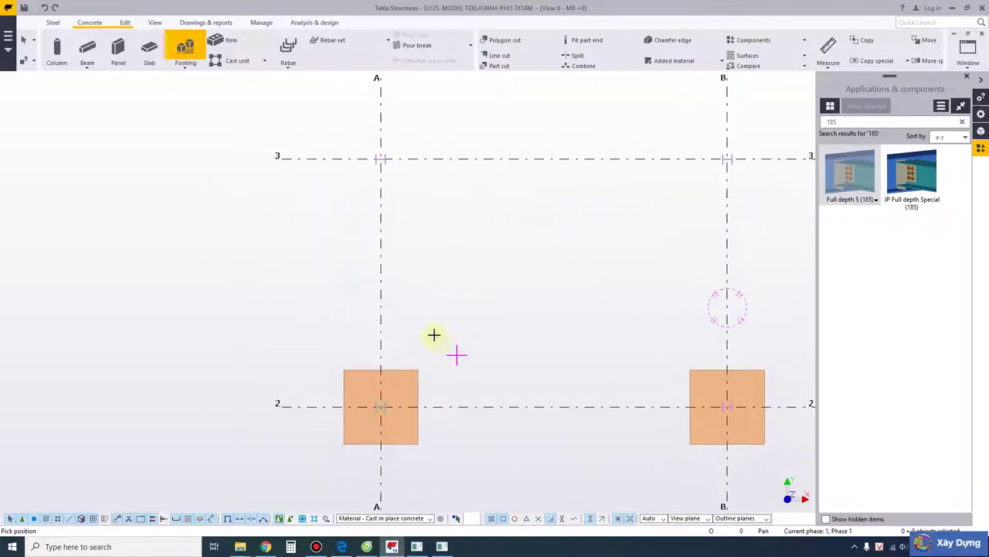
Place pad footings at grid intersections A3, A4, B4 and B3
left_click(381, 159)
middle_click_drag(387, 185, 487, 404)
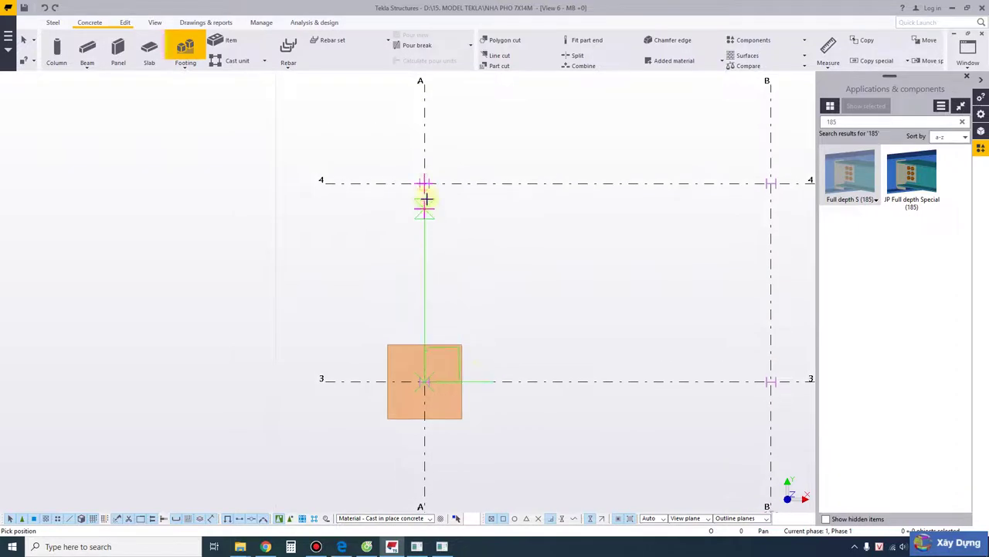
left_click(424, 183)
middle_click_drag(561, 230, 456, 283)
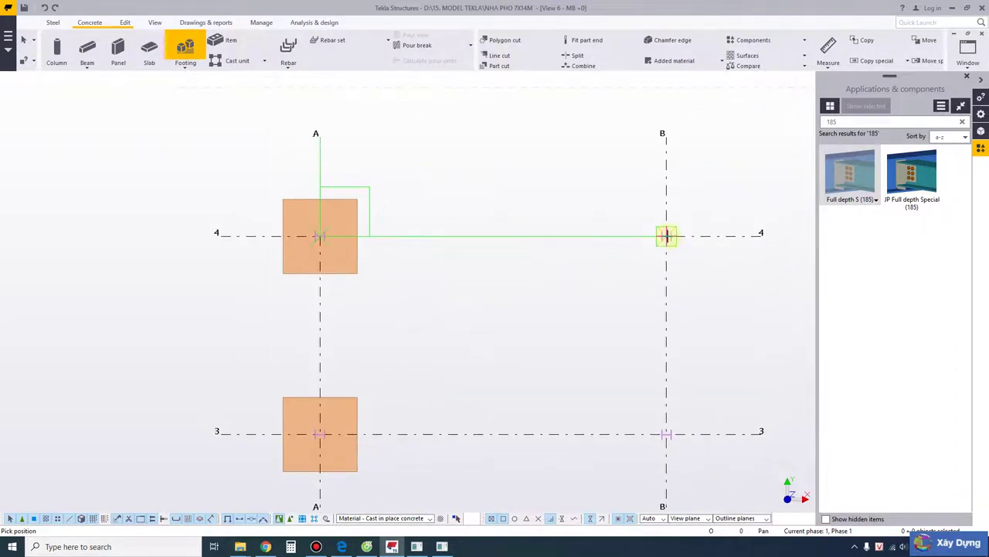
left_click(667, 236)
left_click(666, 435)
scroll(696, 325, "down", 1)
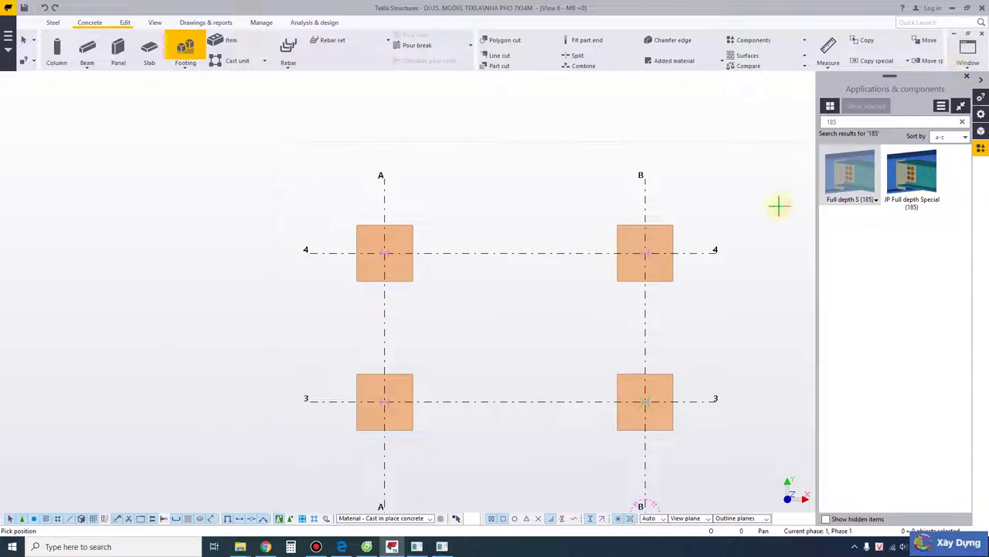
Inspect the footings under the columns in the 3D view and return to the MB +0 plan view
left_click(968, 51)
left_click(947, 139)
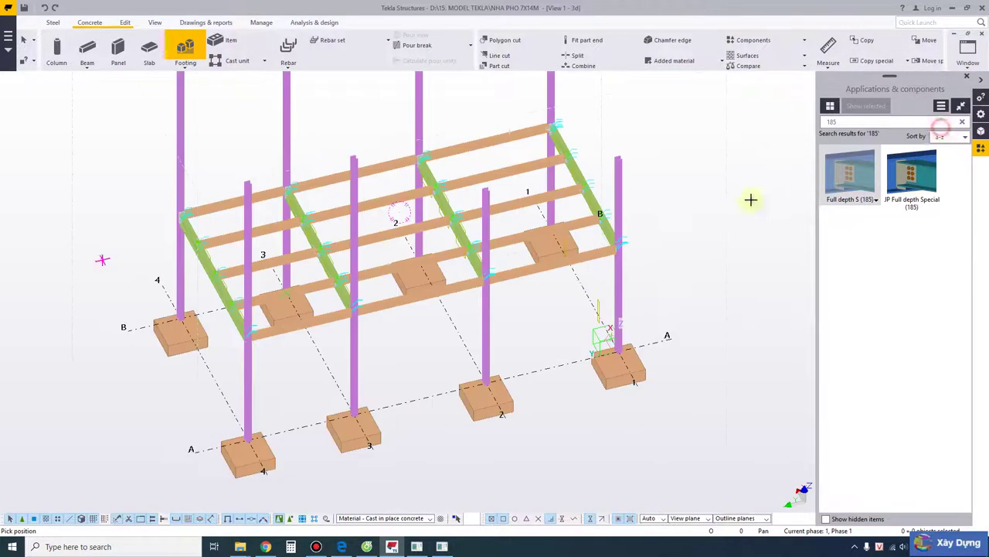
scroll(487, 421, "up", 5)
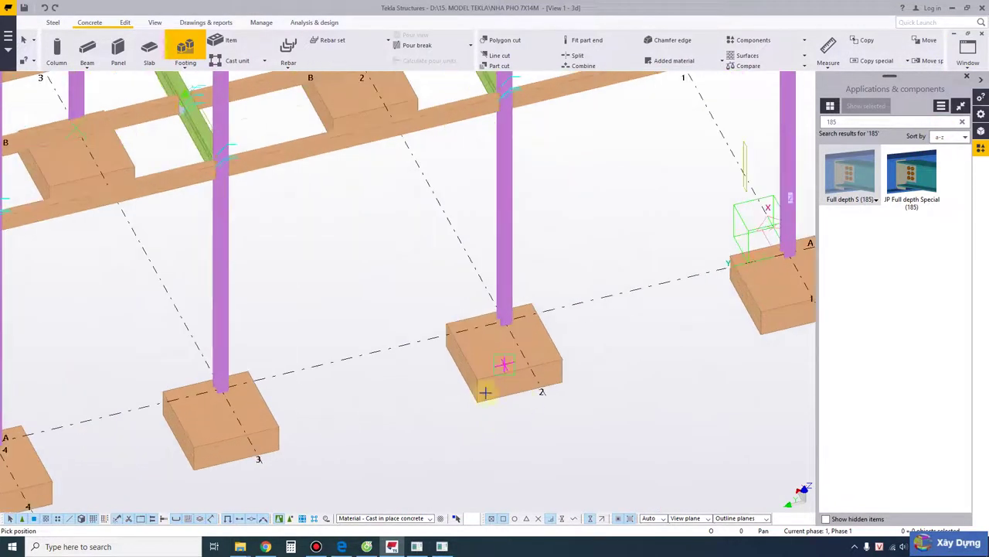
scroll(525, 393, "down", 1)
middle_click_drag(528, 395, 552, 363, "ctrl")
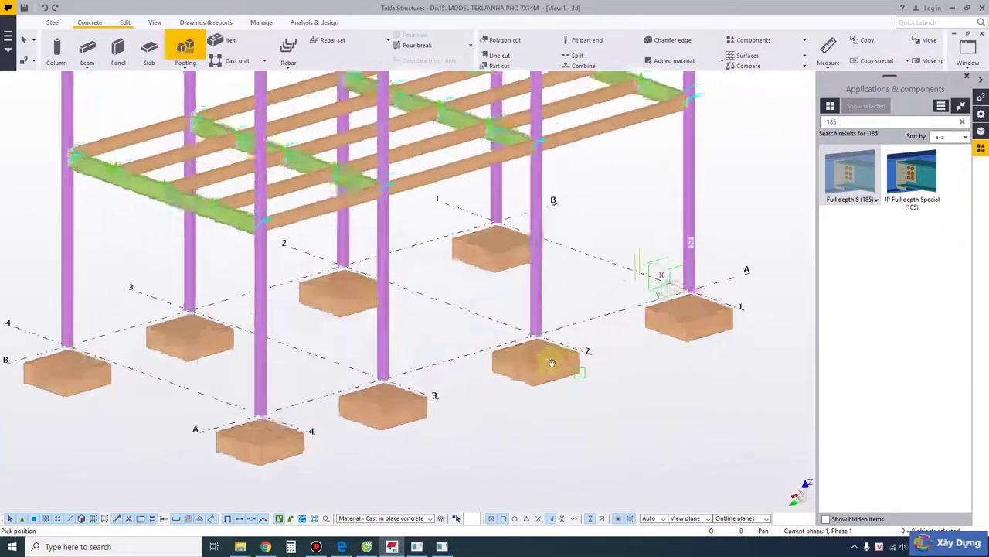
left_click(968, 51)
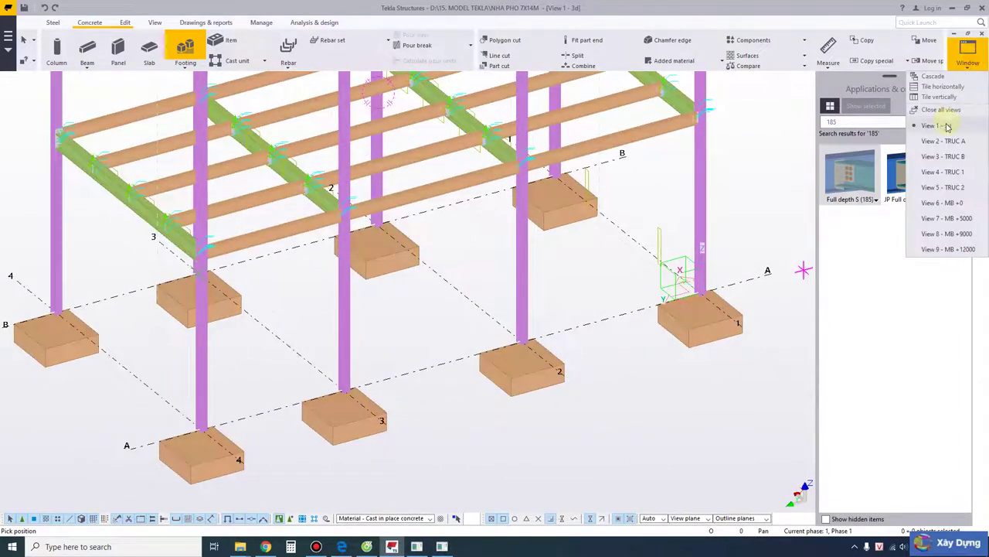
left_click(948, 126)
left_click(968, 51)
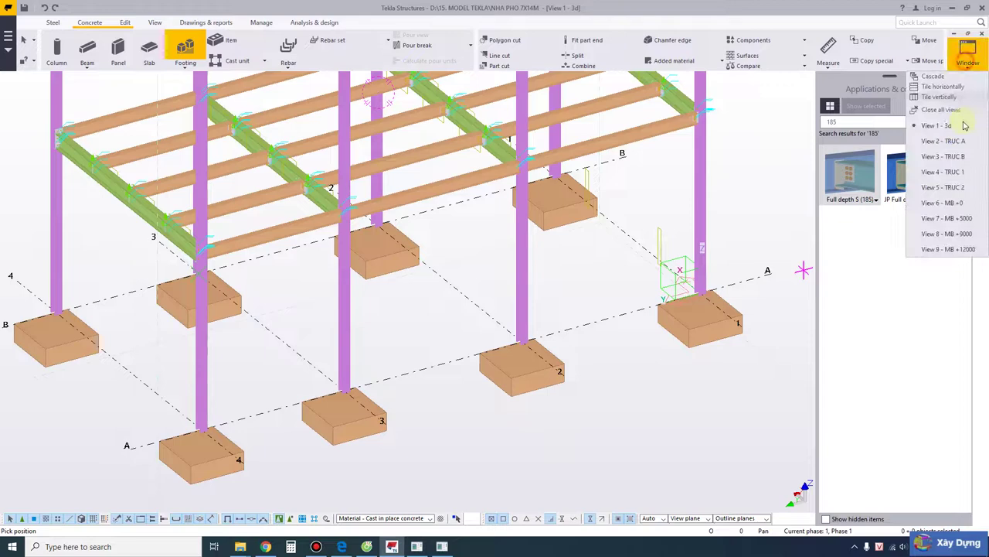
left_click(951, 202)
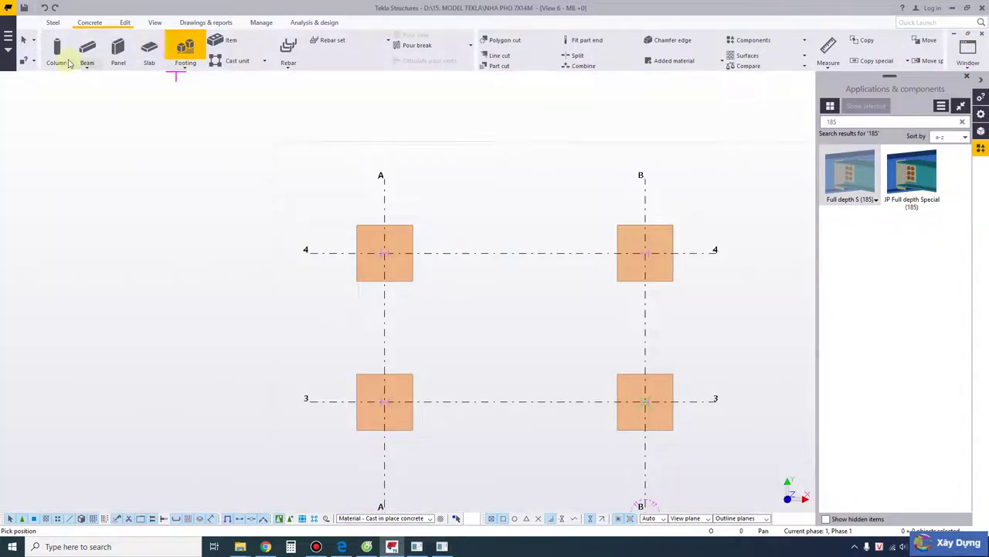
double_click(56, 50)
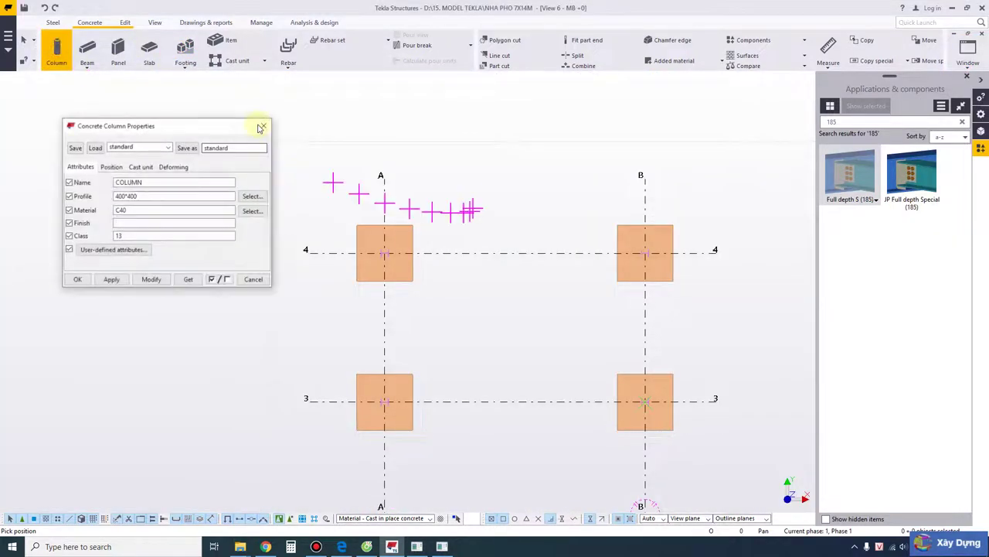
left_click_drag(208, 128, 589, 186)
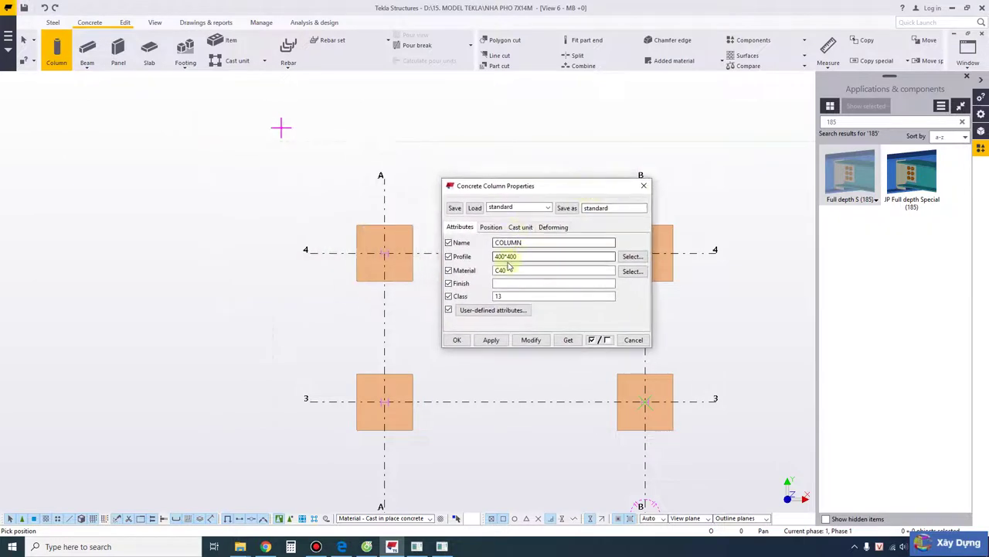
left_click(510, 257)
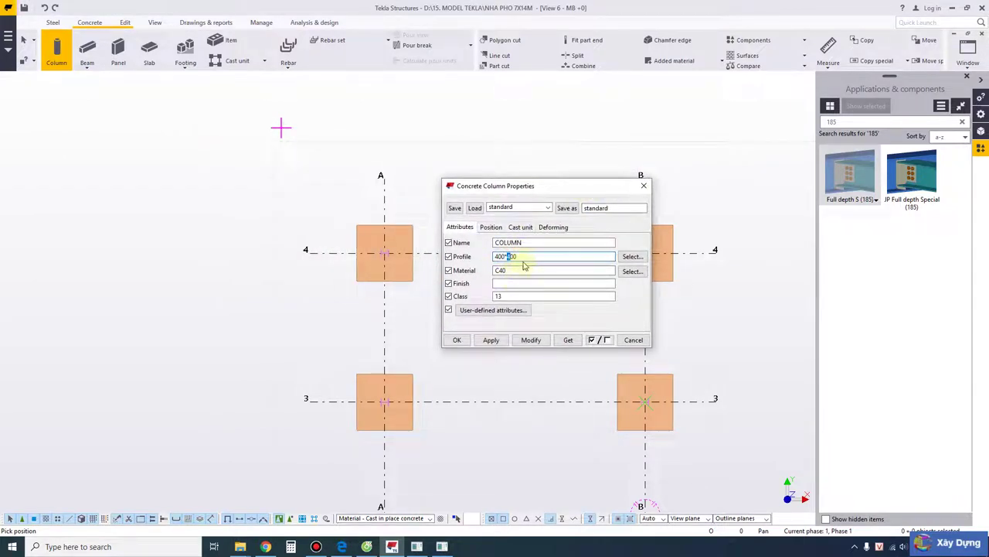
left_click(499, 242)
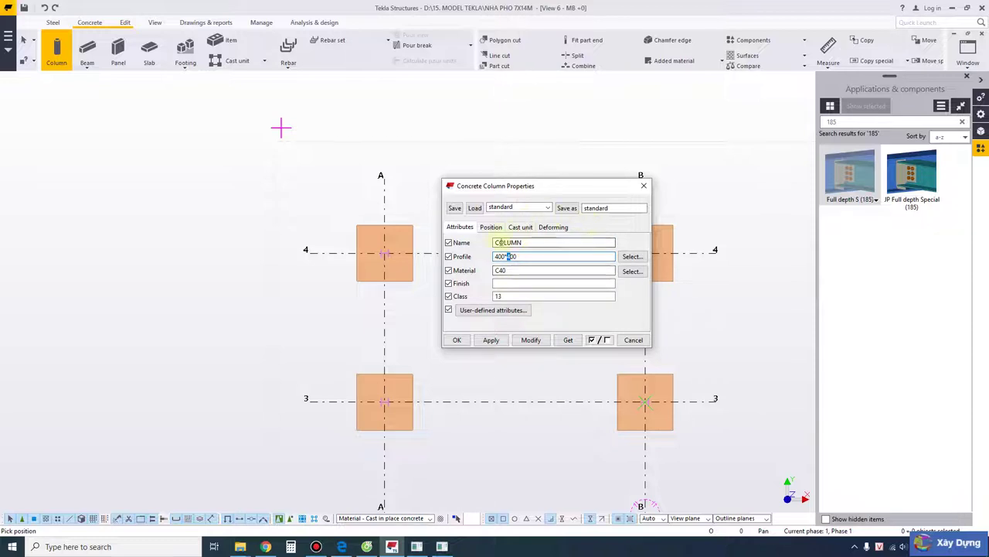
left_click(552, 228)
left_click(523, 228)
left_click(539, 267)
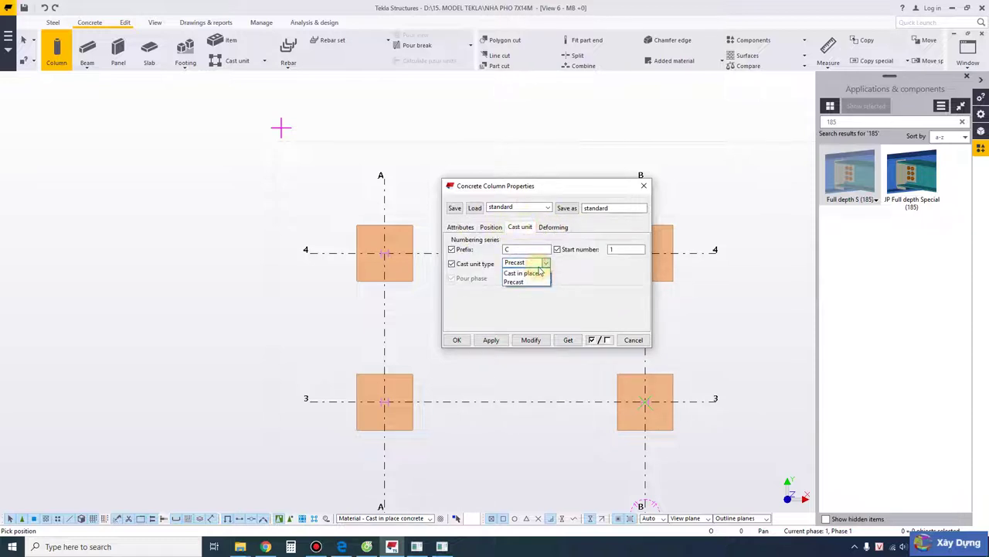
left_click(490, 228)
left_click(493, 228)
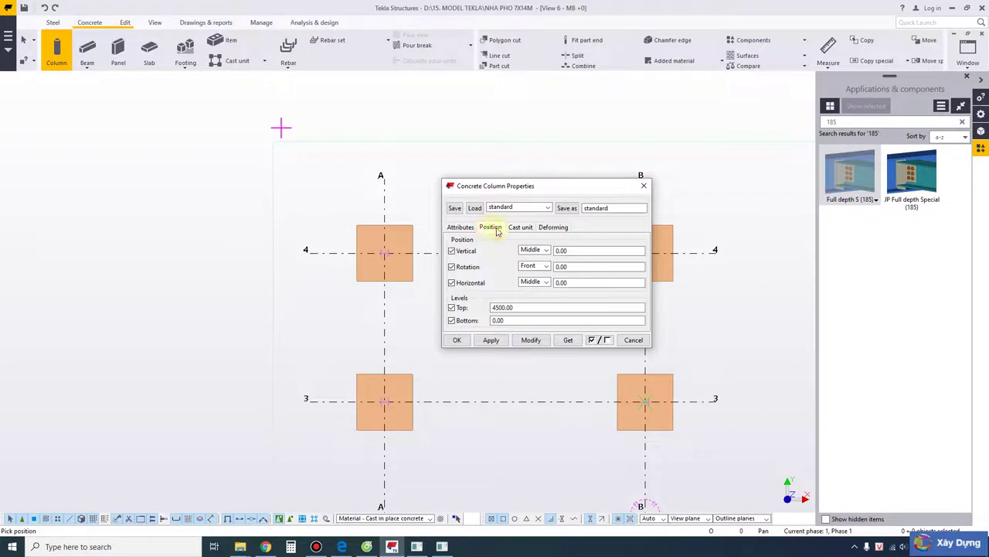
left_click(644, 185)
Change the pad footing profile to 400*400 for the pedestals above the footings
double_click(185, 50)
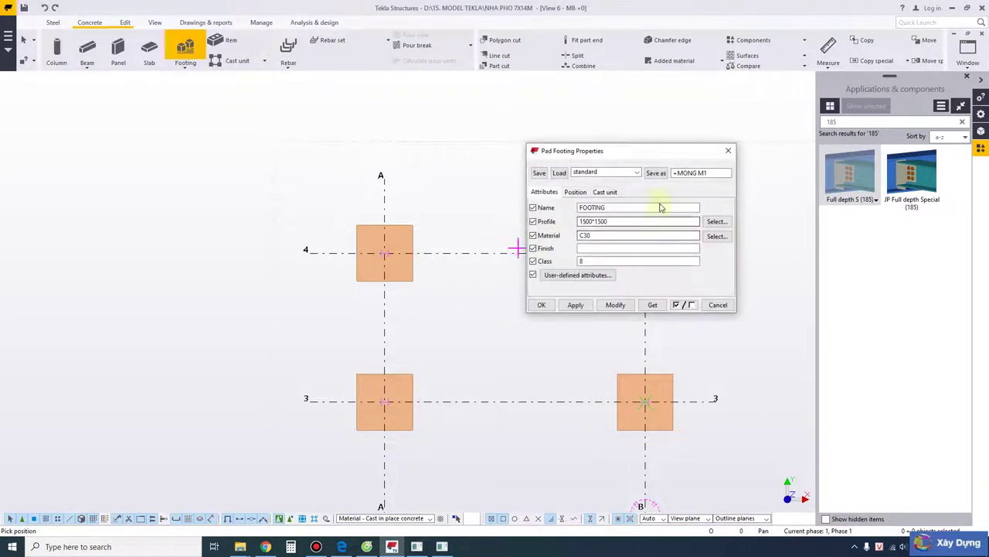
double_click(601, 221)
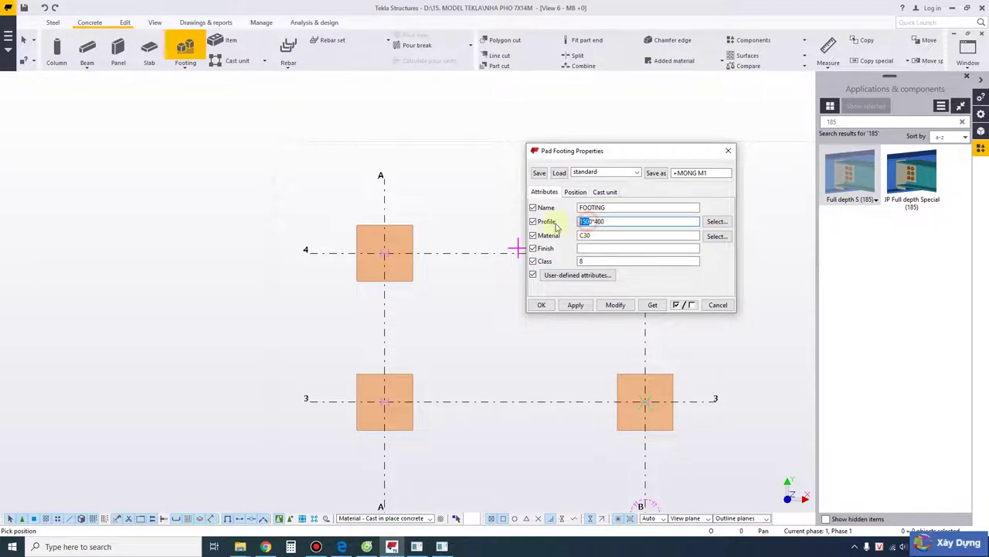
left_click(581, 191)
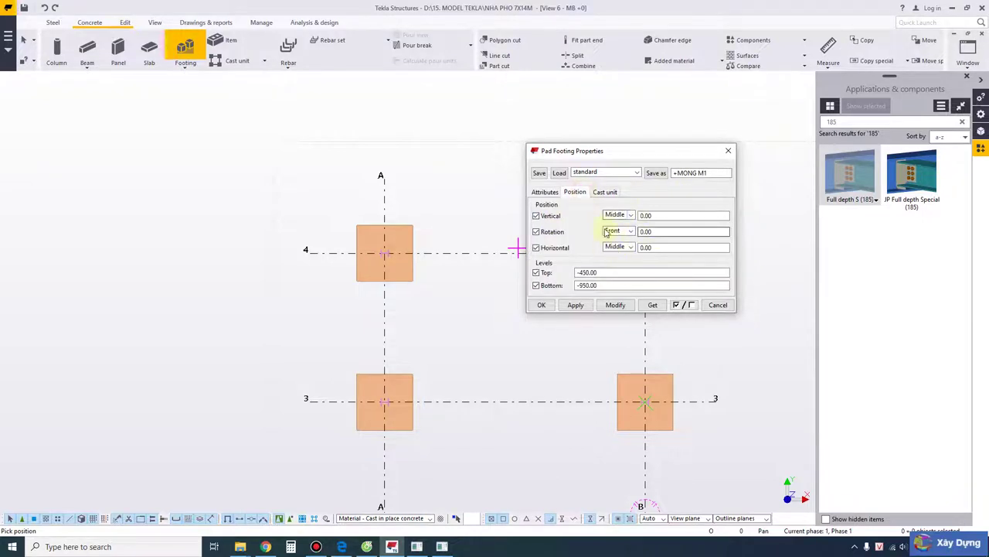
left_click(605, 193)
left_click(575, 193)
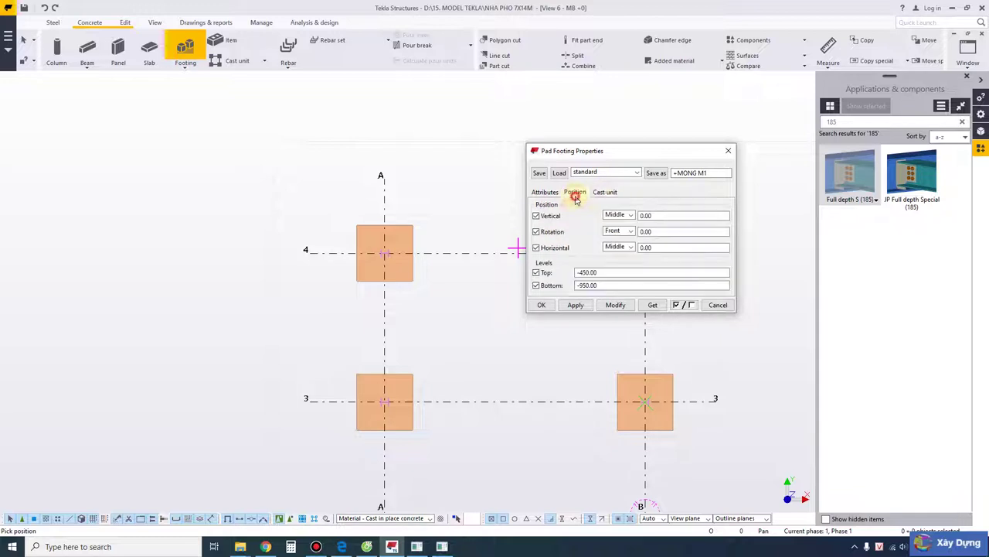
Set the numbering prefix of the 400*400 pedestal's cast unit to CM
left_click(605, 191)
double_click(603, 214)
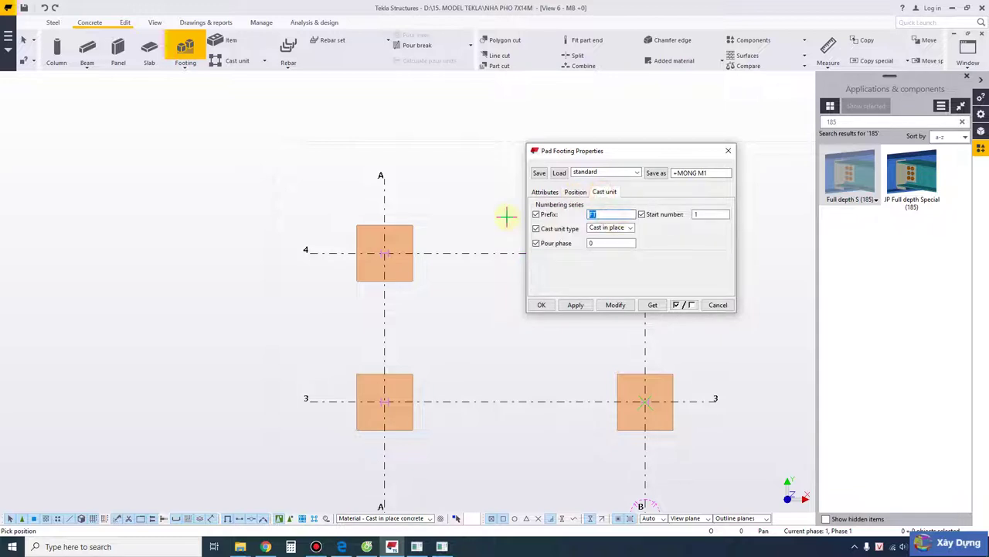
type("CT")
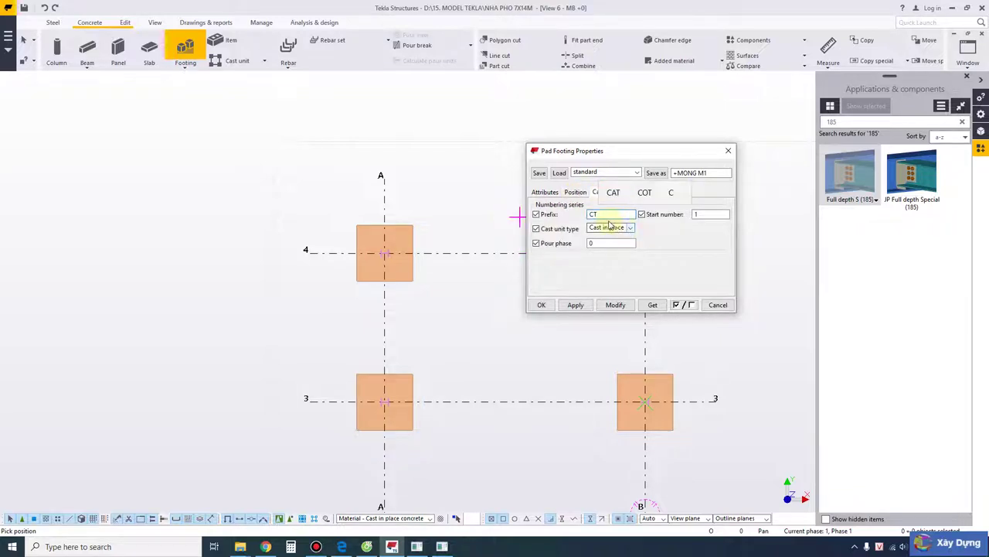
key("BackSpace")
type("M")
left_click(546, 193)
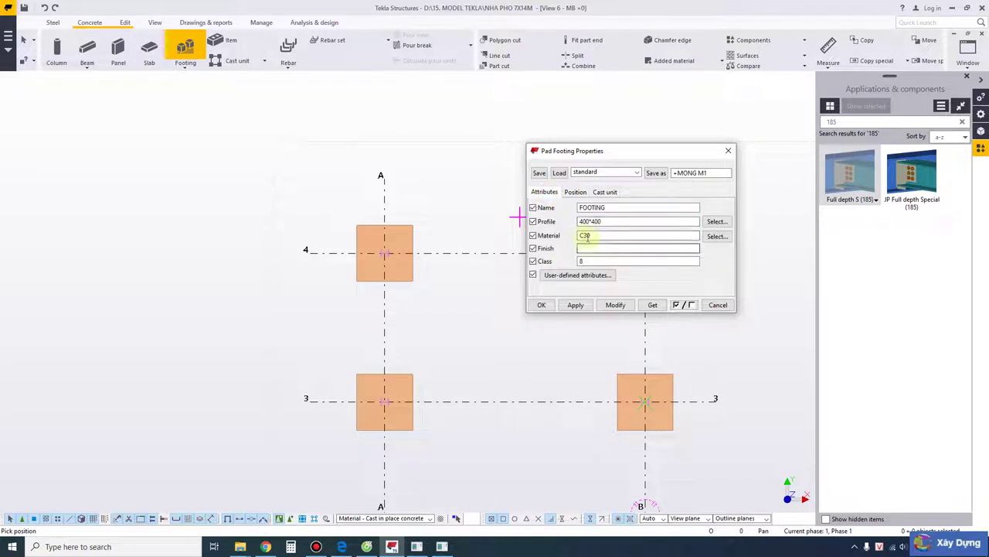
Set the pedestal's bottom level to -450 and its top level to 0
left_click(575, 193)
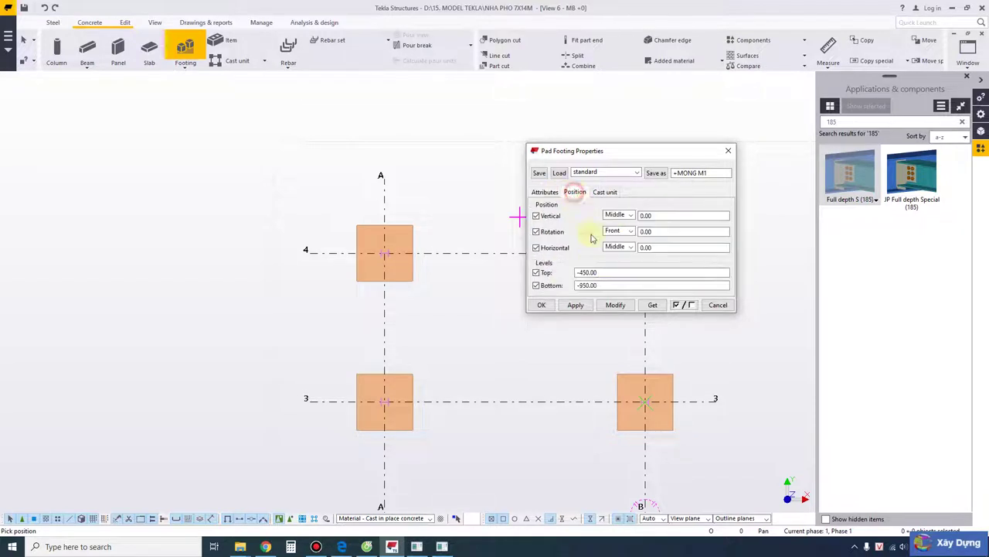
left_click(586, 286)
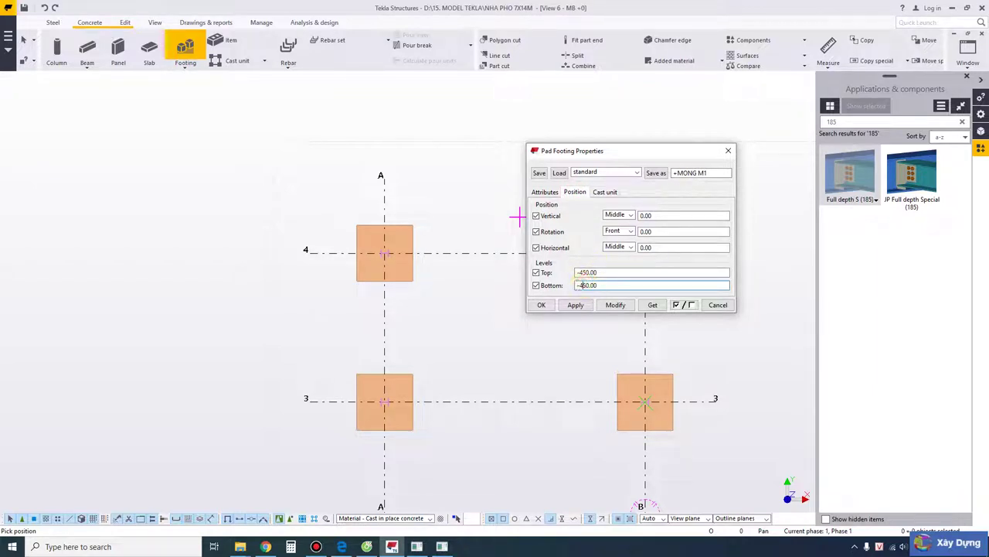
left_click(579, 271)
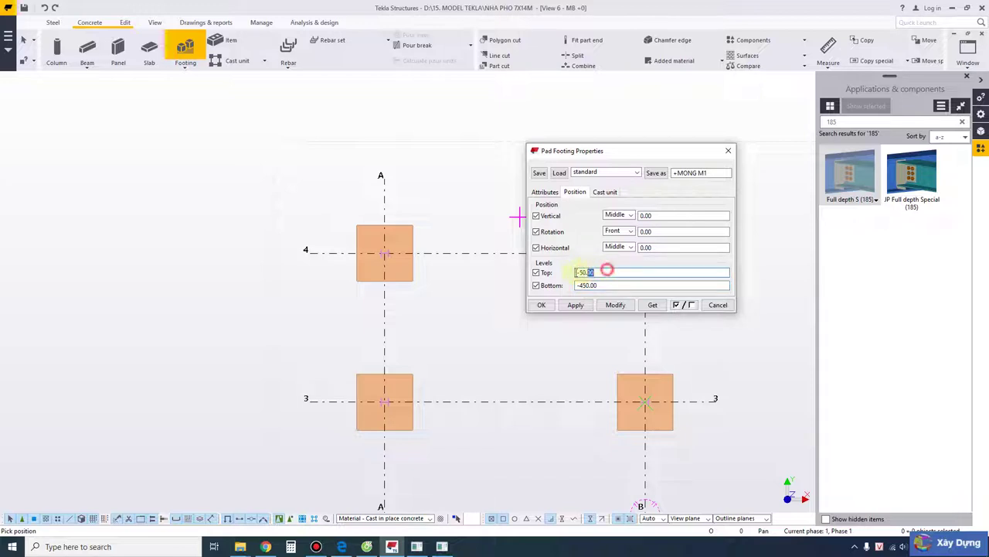
left_click_drag(589, 272, 575, 272)
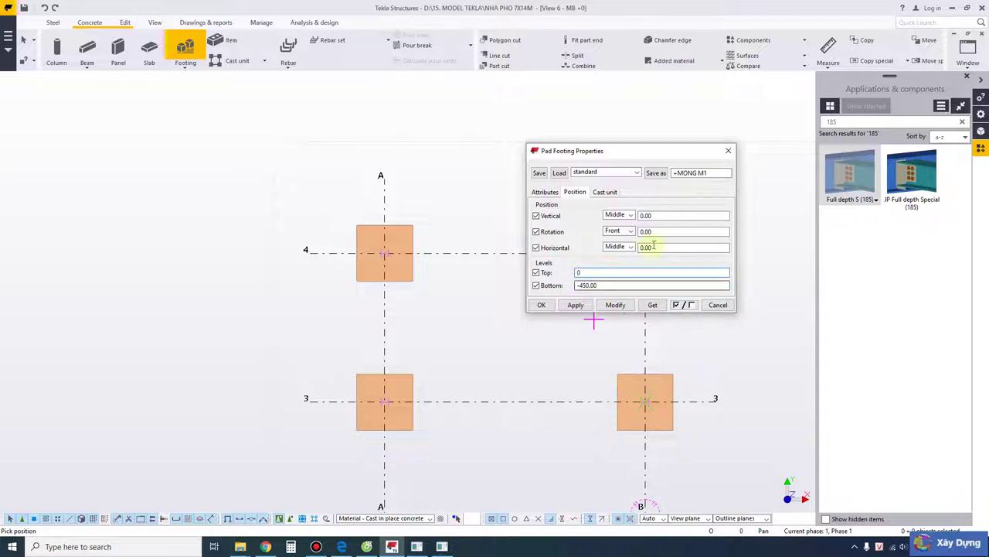
left_click(545, 192)
left_click(575, 193)
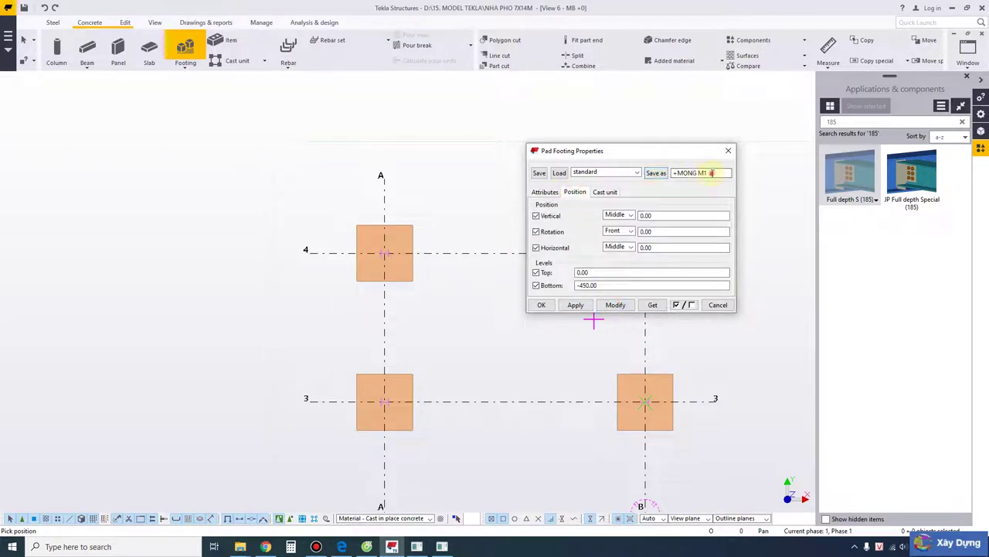
Save the pedestal settings as a new preset named +CO MONG and confirm the pad footing properties
left_click_drag(711, 173, 677, 173)
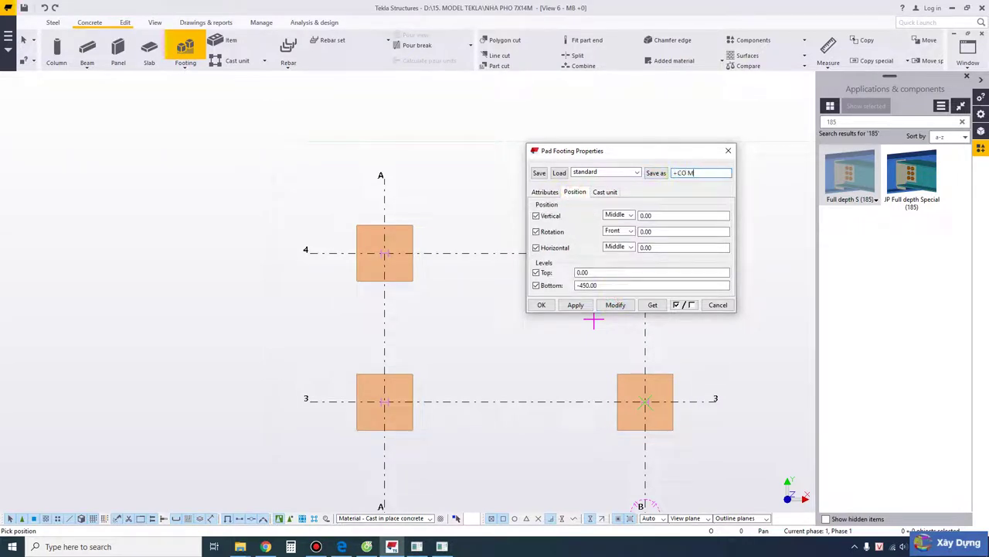
left_click(656, 172)
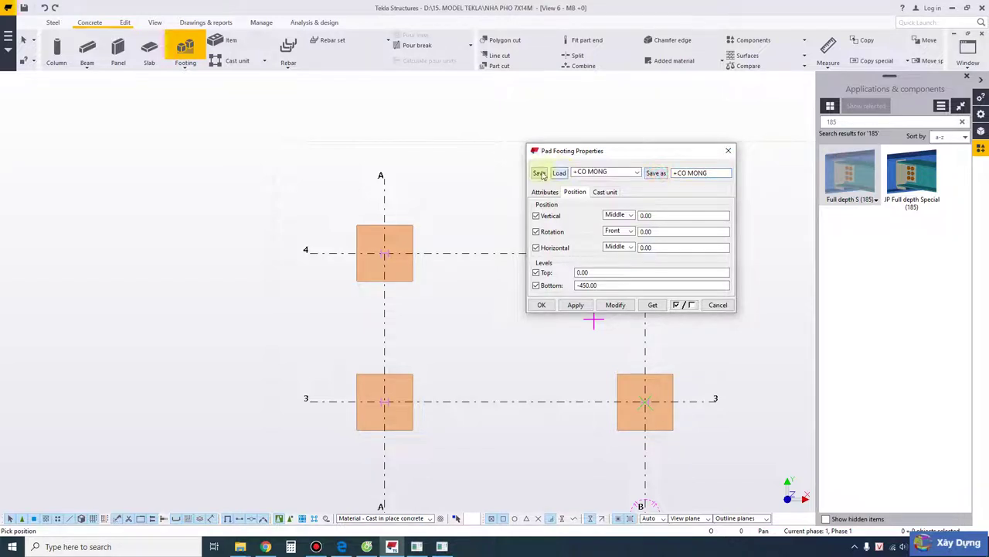
left_click(541, 305)
Place 400*400 pedestals on the footings at grid intersections A-4, B-4, B-3 and A-3
scroll(387, 251, "up", 3)
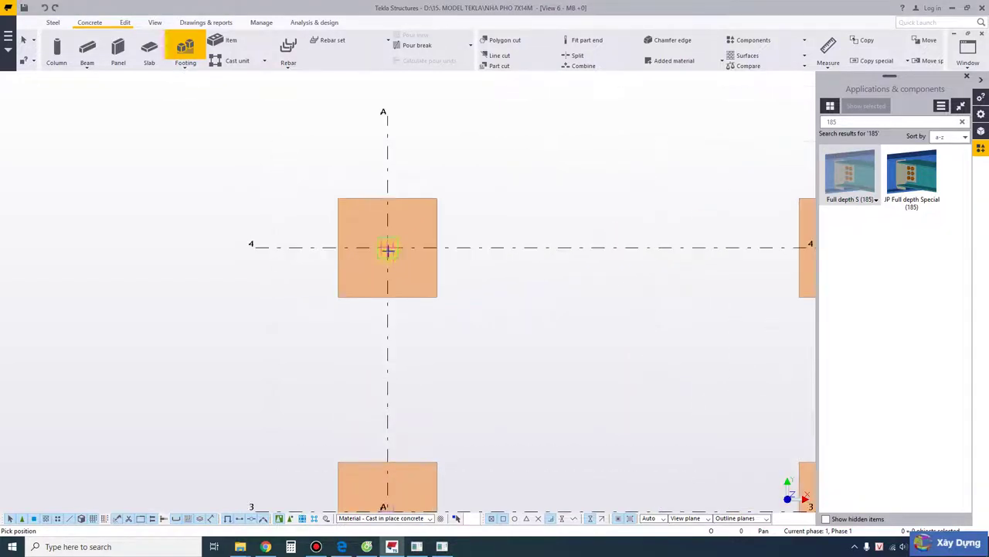
middle_click_drag(766, 252, 384, 257)
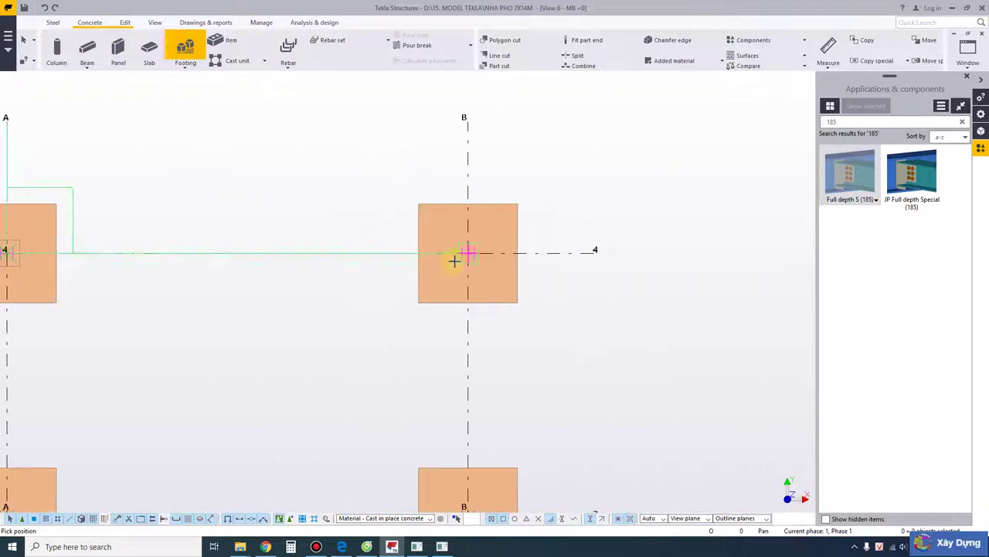
left_click(467, 256)
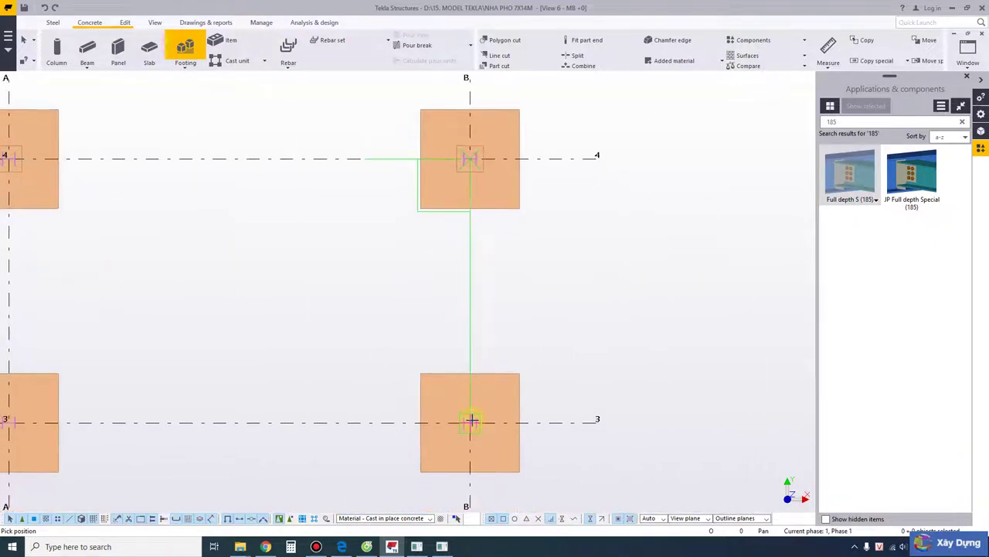
left_click(471, 423)
middle_click_drag(316, 411, 635, 315)
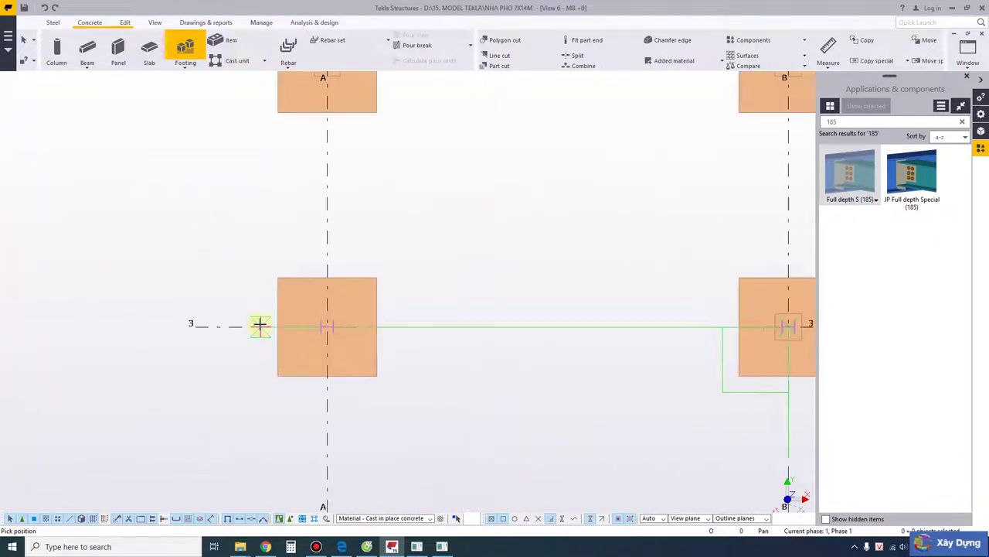
left_click(327, 326)
Place 400*400 pedestals on the remaining footings at grid intersections A-2, B-2, A-1 and B-1
middle_click_drag(375, 418, 413, 215)
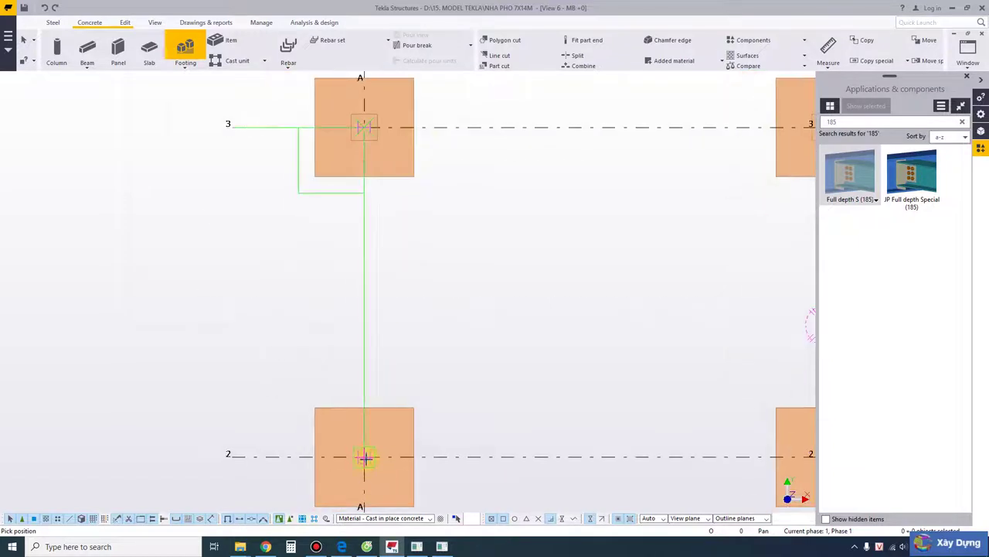
left_click(439, 455)
middle_click_drag(478, 450, 292, 299)
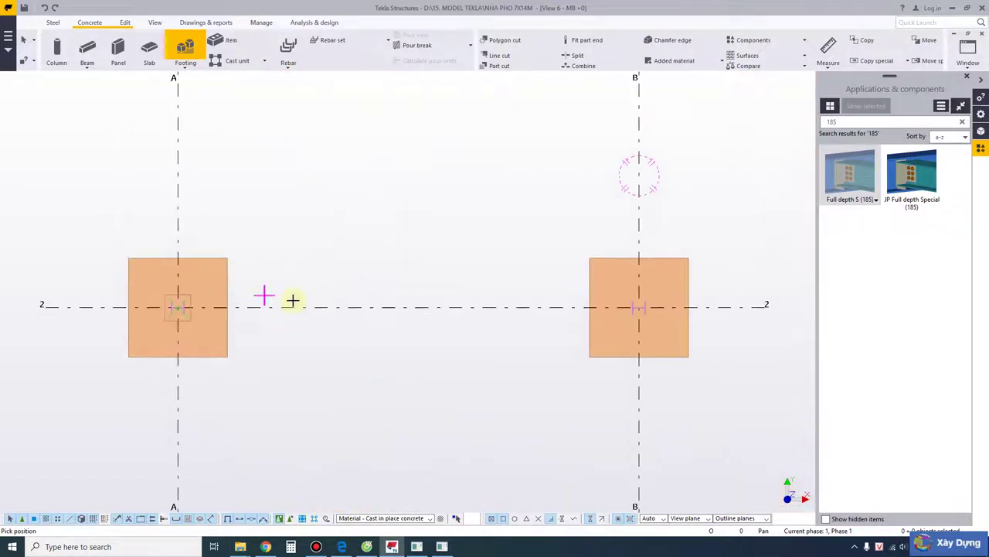
left_click(640, 307)
middle_click_drag(483, 419, 493, 219)
scroll(493, 213, "down", 2)
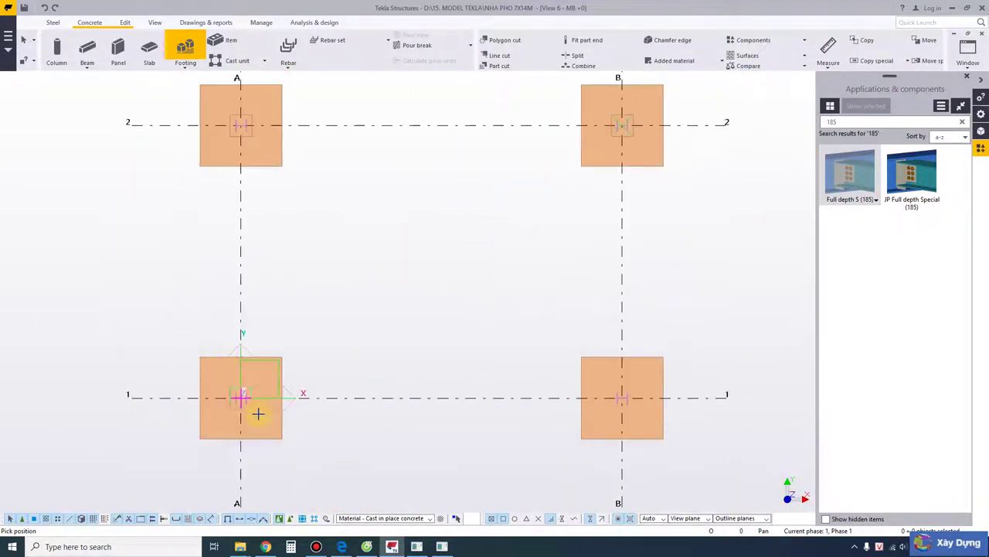
scroll(249, 412, "up", 5)
middle_click_drag(426, 402, 433, 340)
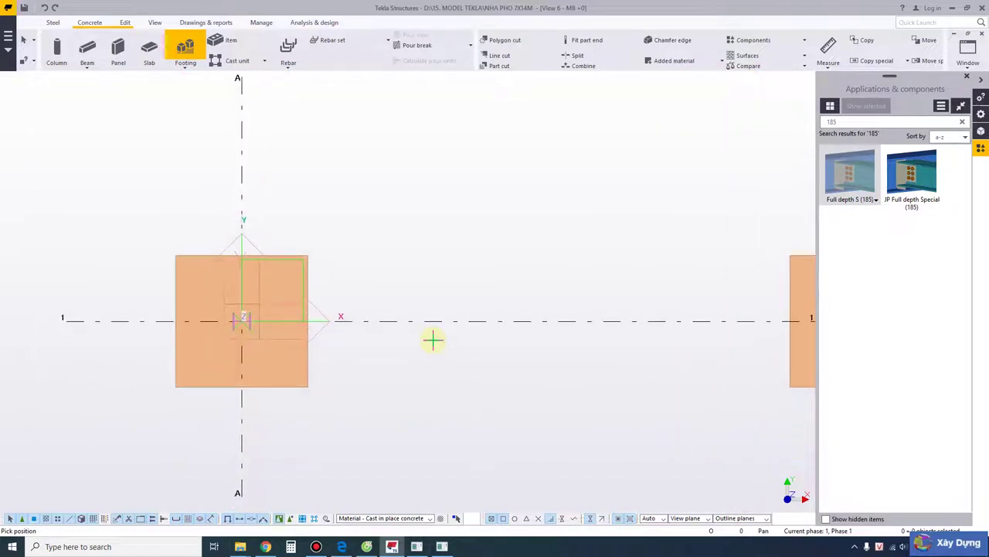
middle_click_drag(594, 344, 341, 340)
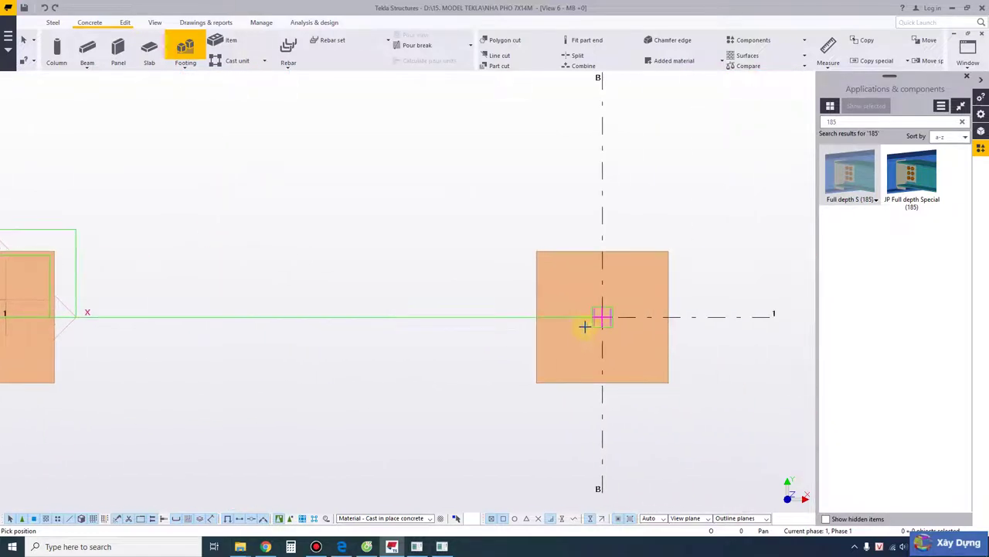
left_click(602, 320)
scroll(536, 342, "down", 1)
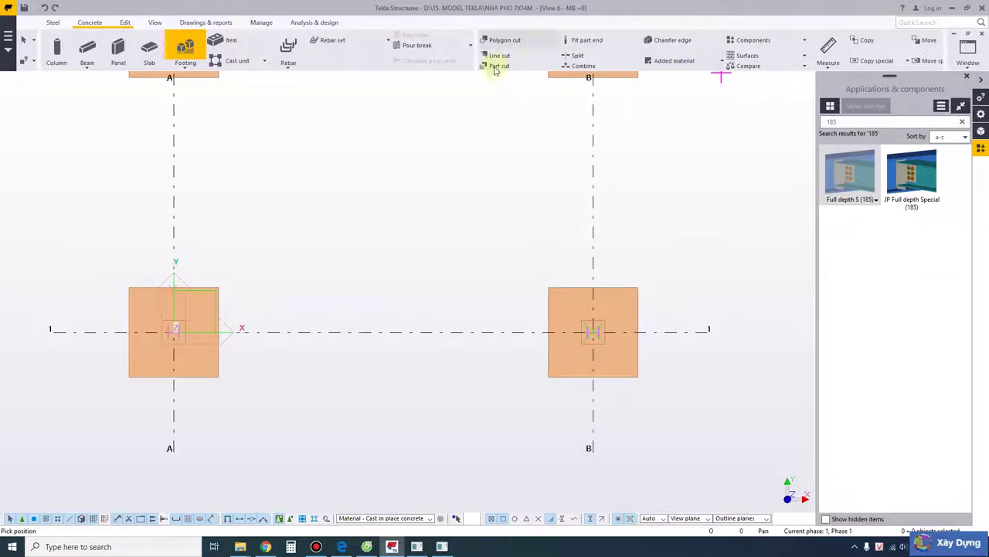
Examine the pedestals and footings under all steel columns in the 3D view and end footing placement
left_click(969, 67)
left_click(937, 126)
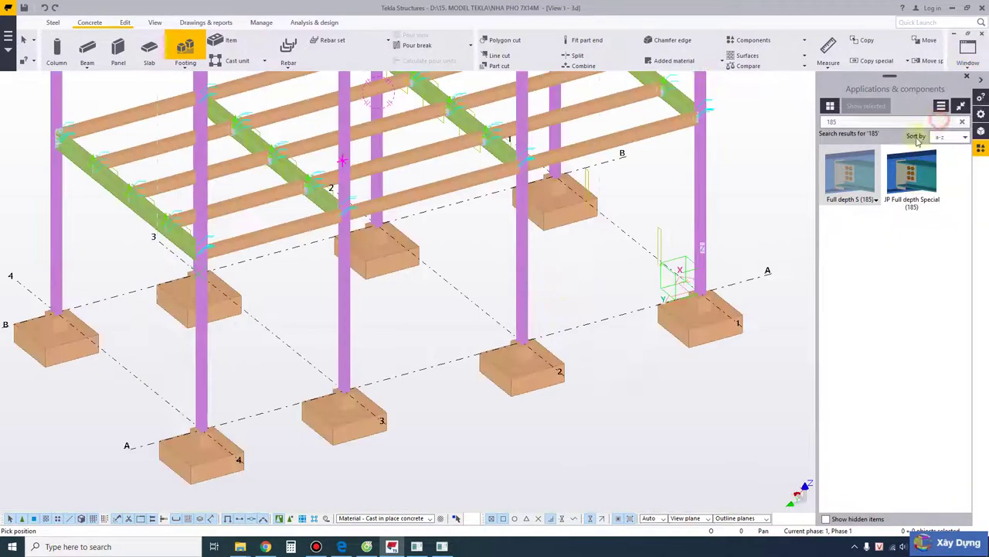
scroll(413, 320, "up", 2)
scroll(562, 375, "up", 3)
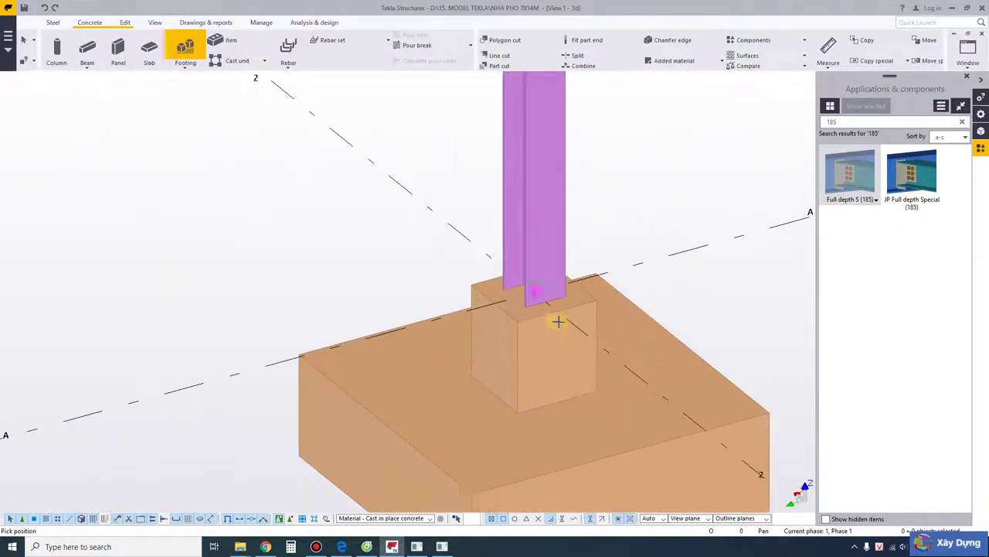
scroll(552, 342, "down", 1)
scroll(547, 350, "down", 4)
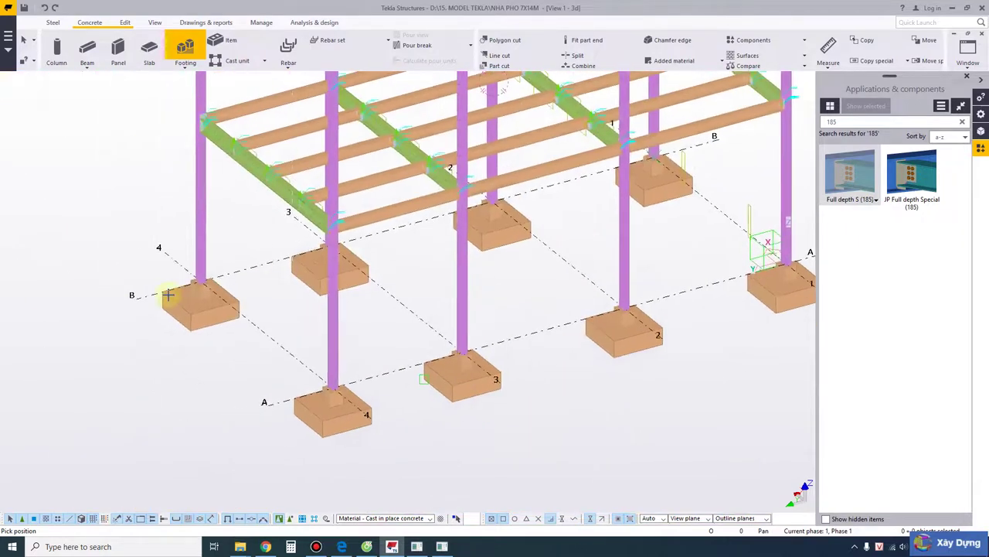
scroll(224, 282, "up", 4)
scroll(292, 322, "down", 5)
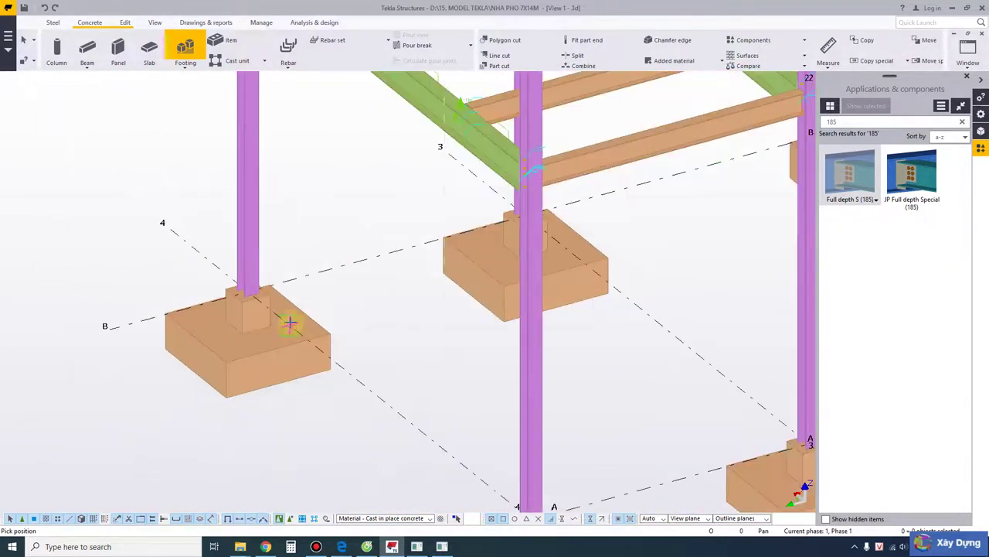
middle_click_drag(690, 334, 657, 345)
scroll(656, 345, "up", 3)
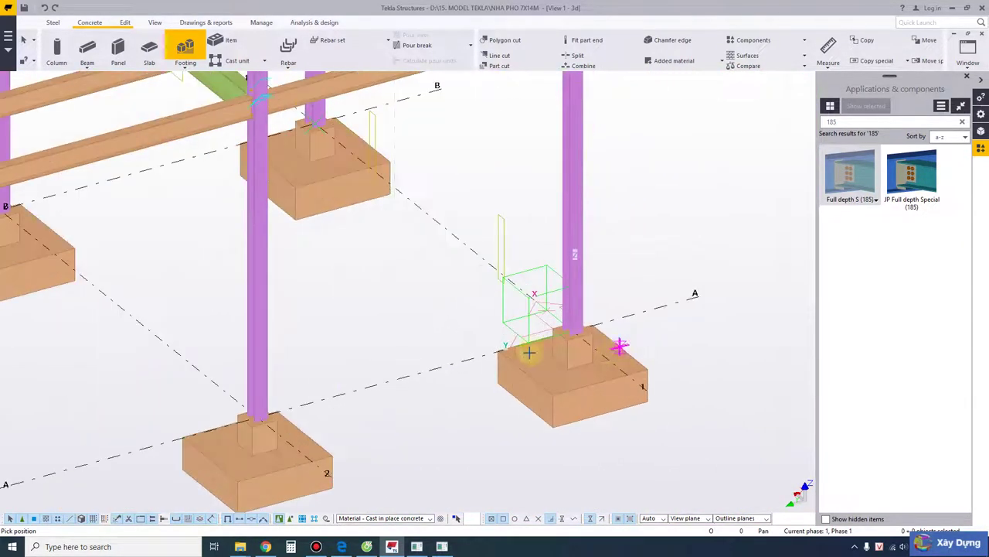
middle_click_drag(530, 351, 715, 328)
scroll(568, 355, "down", 3)
scroll(240, 464, "up", 5)
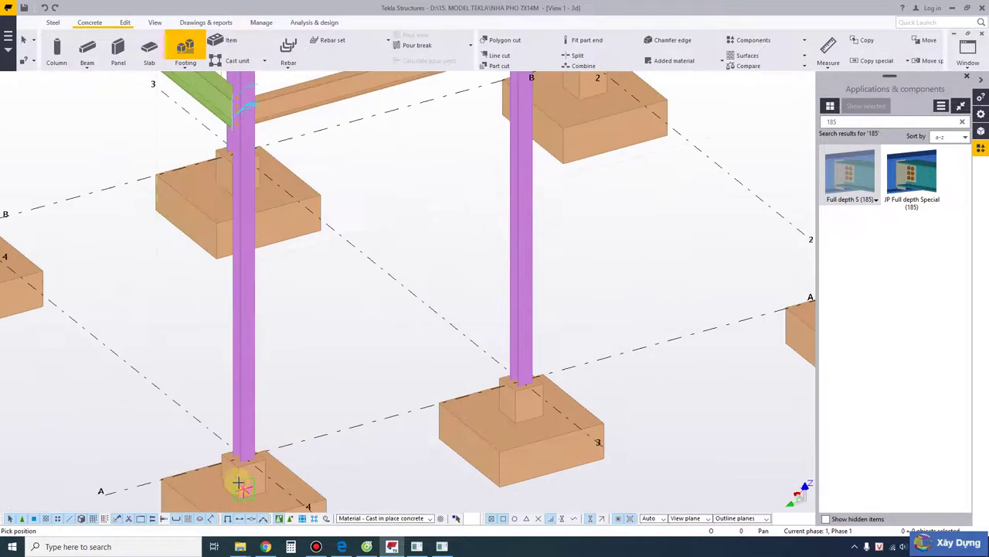
scroll(344, 386, "up", 3)
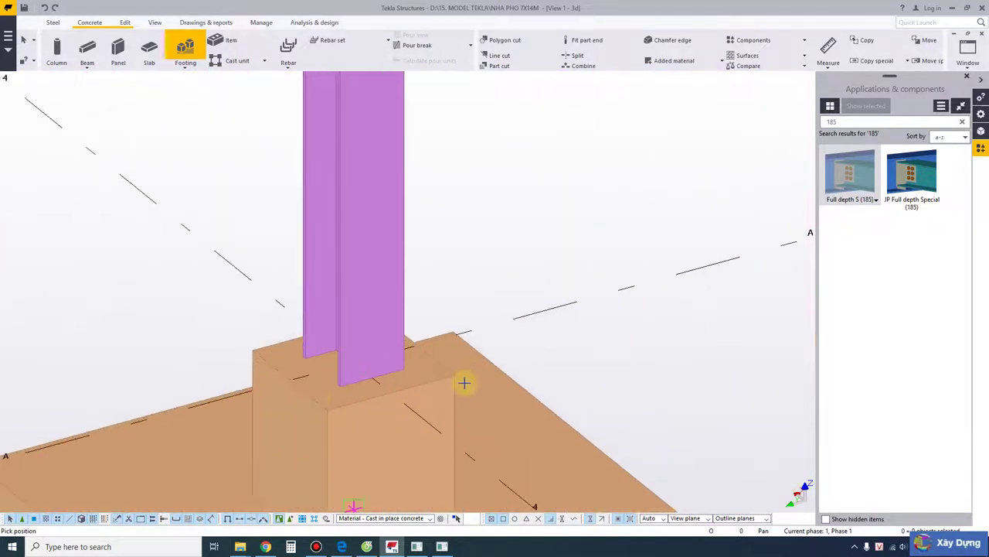
scroll(456, 380, "down", 5)
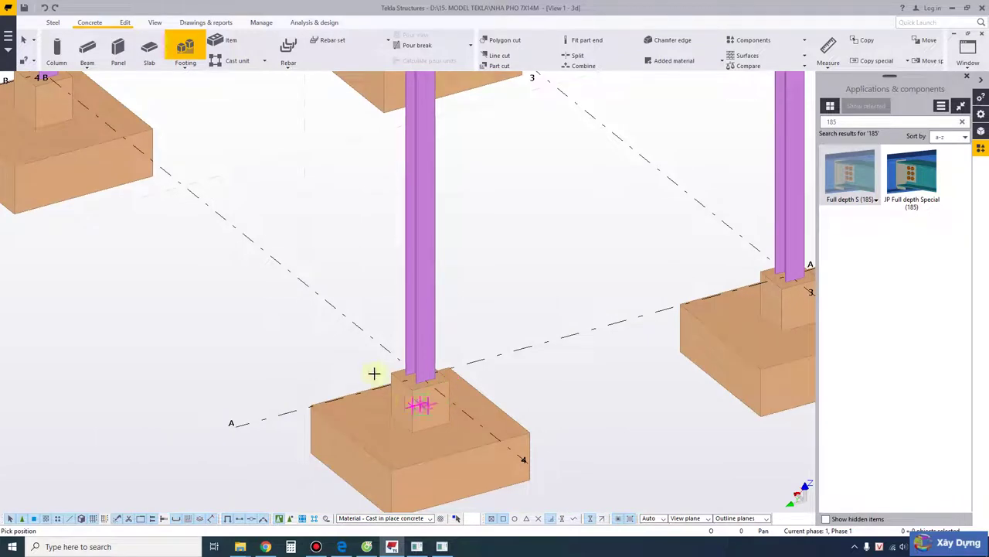
middle_click_drag(298, 342, 437, 335)
middle_click_drag(307, 260, 364, 375)
scroll(364, 377, "down", 4)
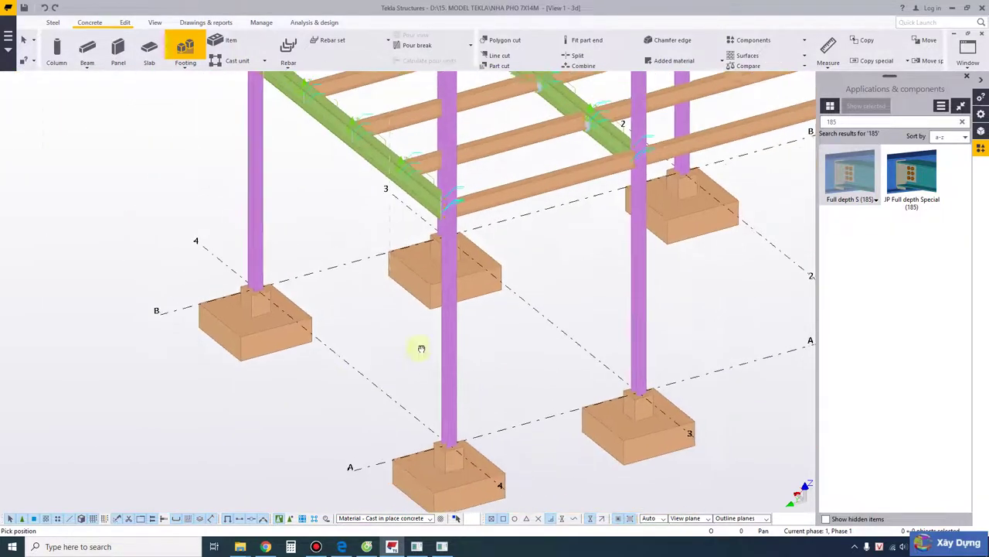
scroll(237, 292, "up", 5)
scroll(255, 310, "down", 5)
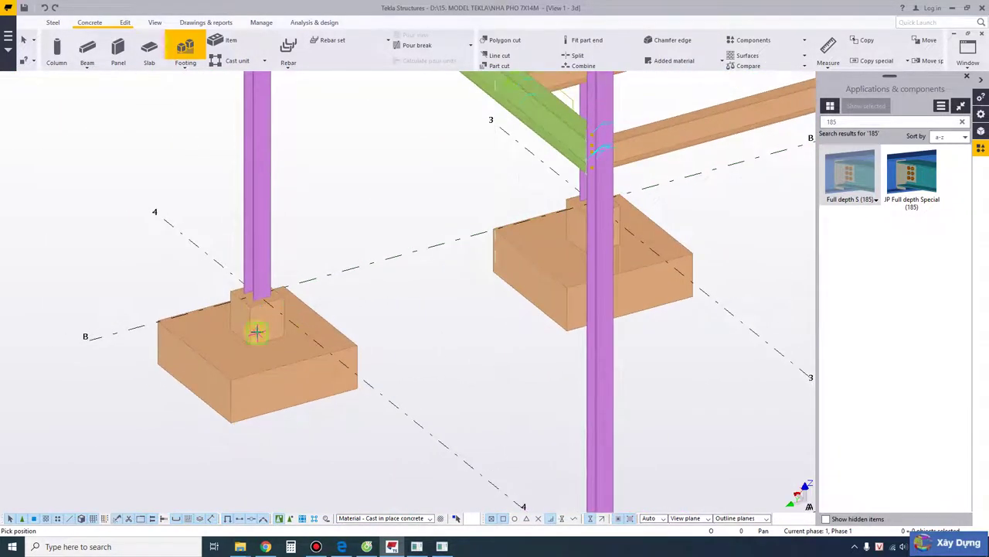
scroll(715, 370, "down", 2)
middle_click_drag(715, 370, 380, 349)
middle_click_drag(685, 327, 533, 376)
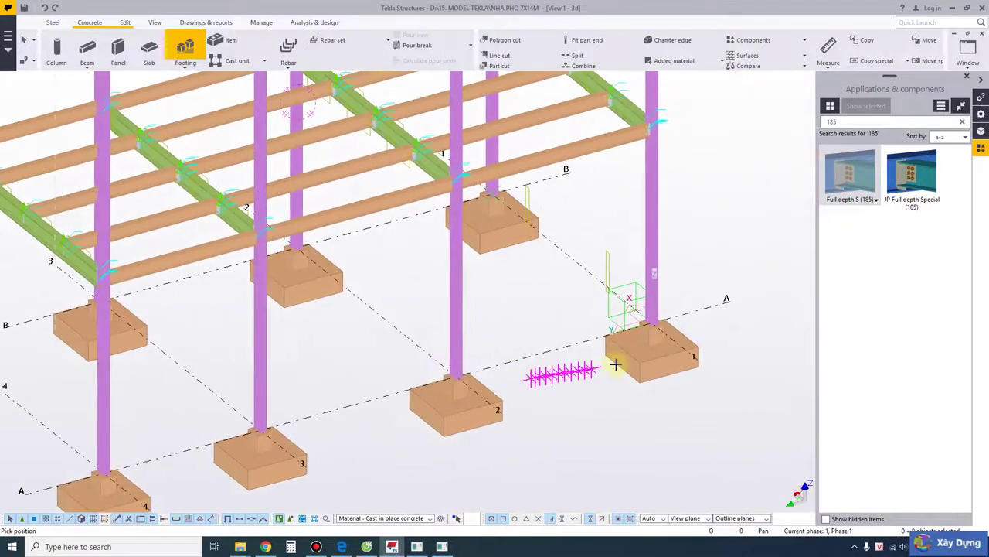
left_click(317, 547)
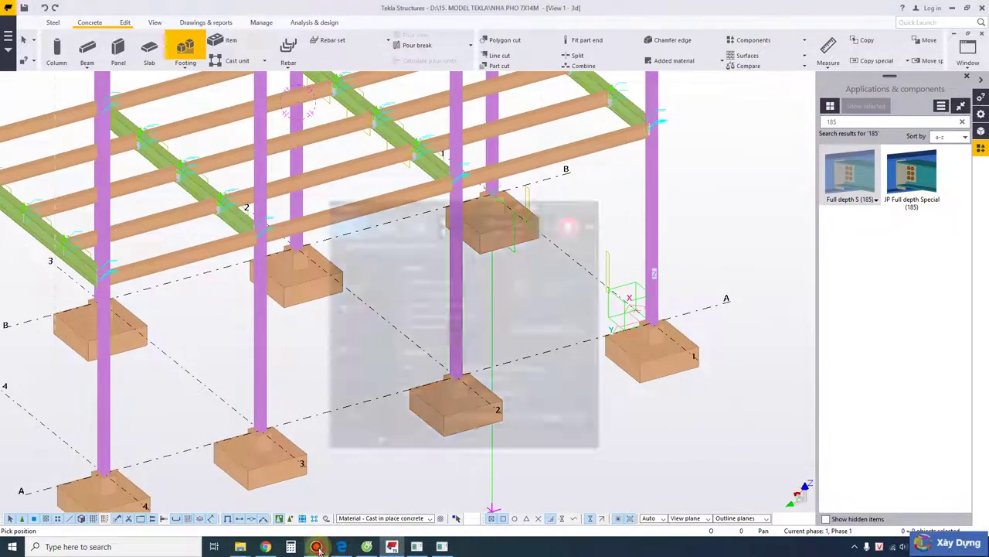
left_click(317, 546)
middle_click_drag(496, 423, 640, 347)
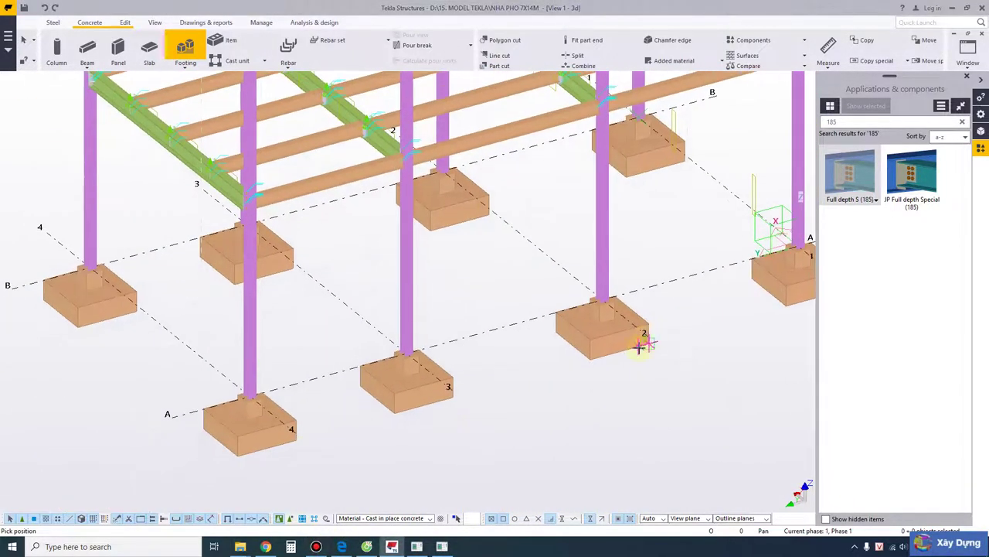
key("Escape")
scroll(297, 414, "up", 2)
middle_click_drag(309, 410, 347, 405)
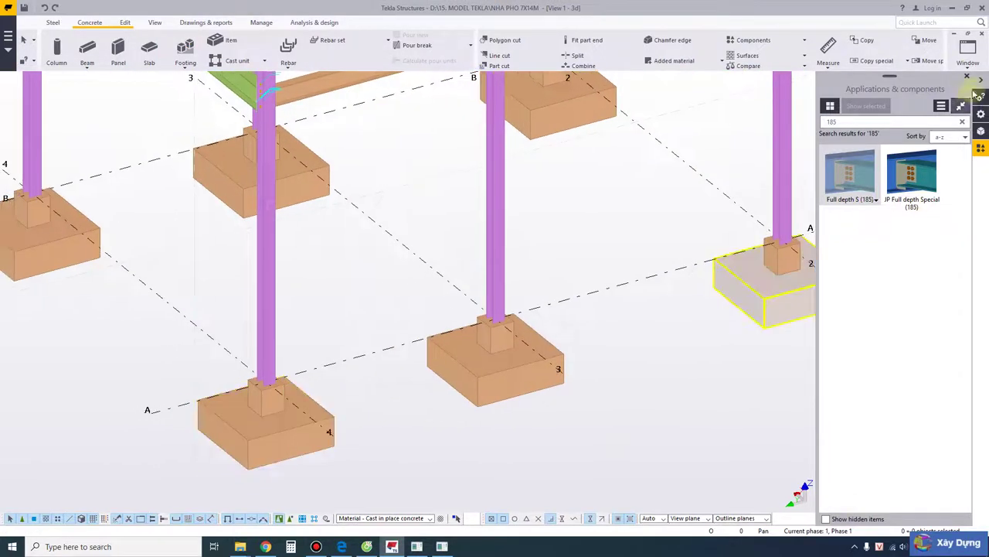
Examine in the flat TRUC A elevation how the grid 1 column, pedestal and footing meet at levels +0 and -450
left_click(969, 61)
left_click(955, 141)
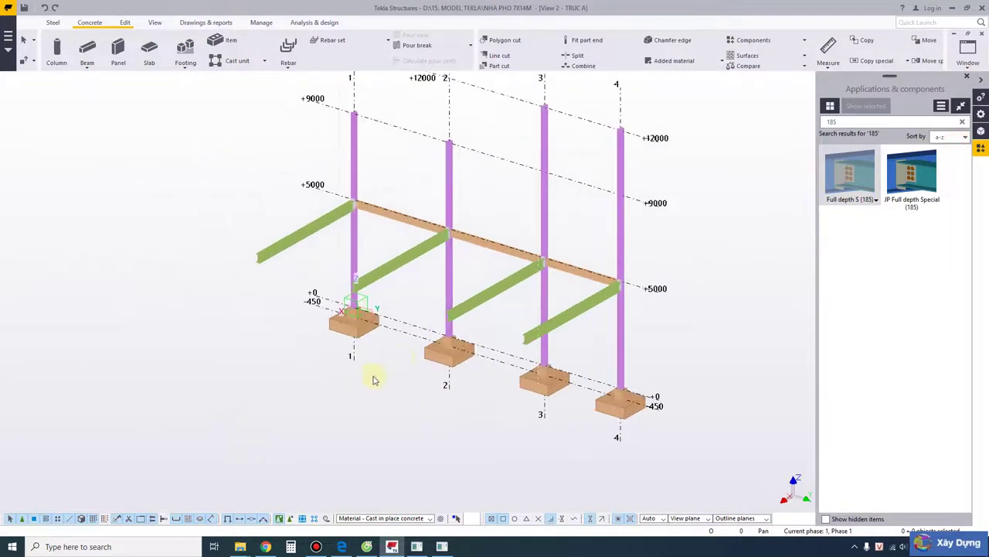
key("ctrl+p")
scroll(245, 425, "up", 10)
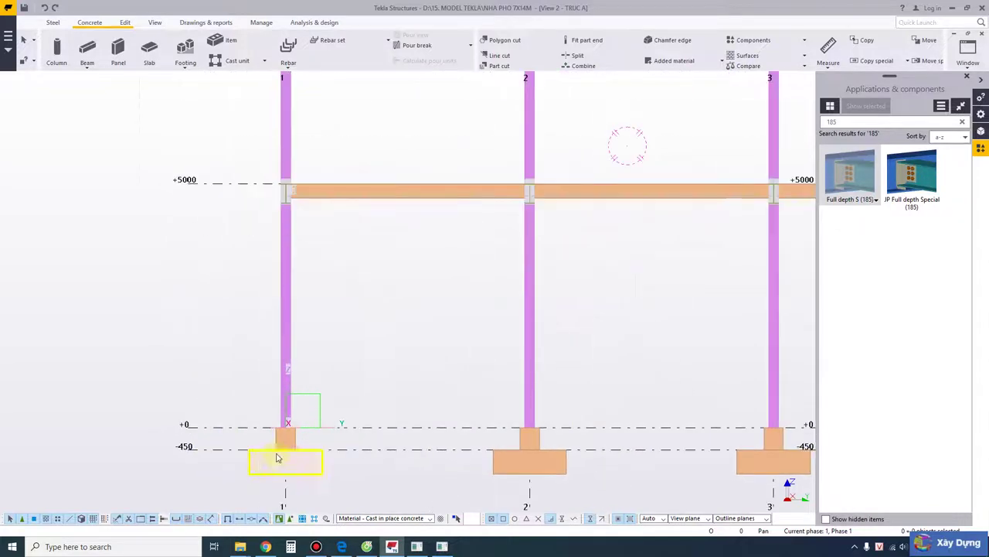
scroll(359, 346, "up", 3)
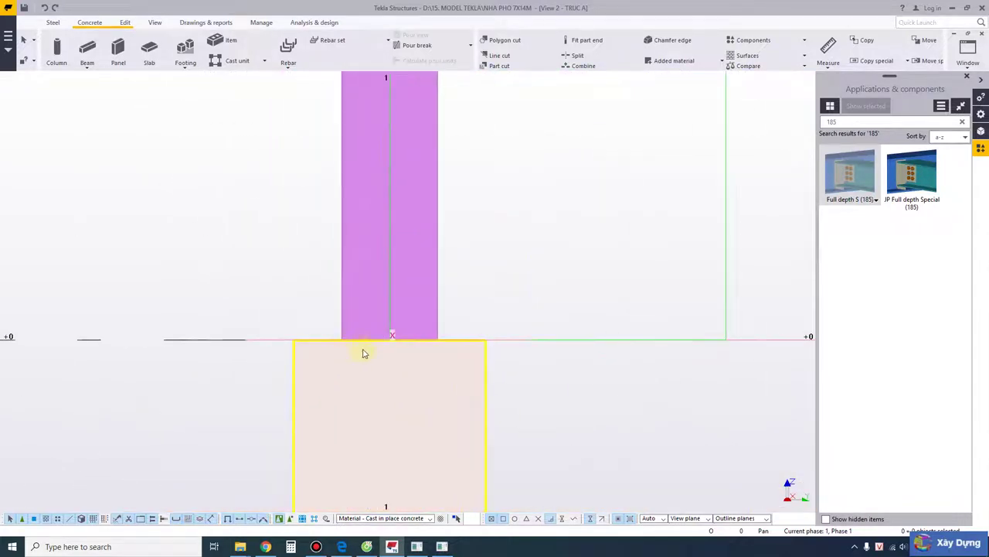
scroll(376, 361, "down", 1)
scroll(390, 339, "down", 5)
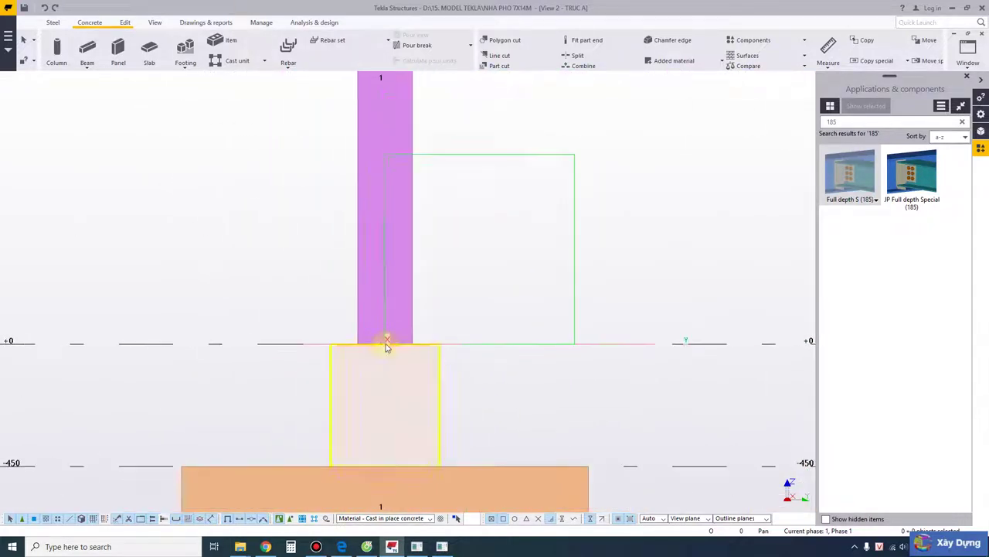
Show the TRUC 1 elevation as a flat view framed on the base of the grid A column at level +0
left_click(971, 66)
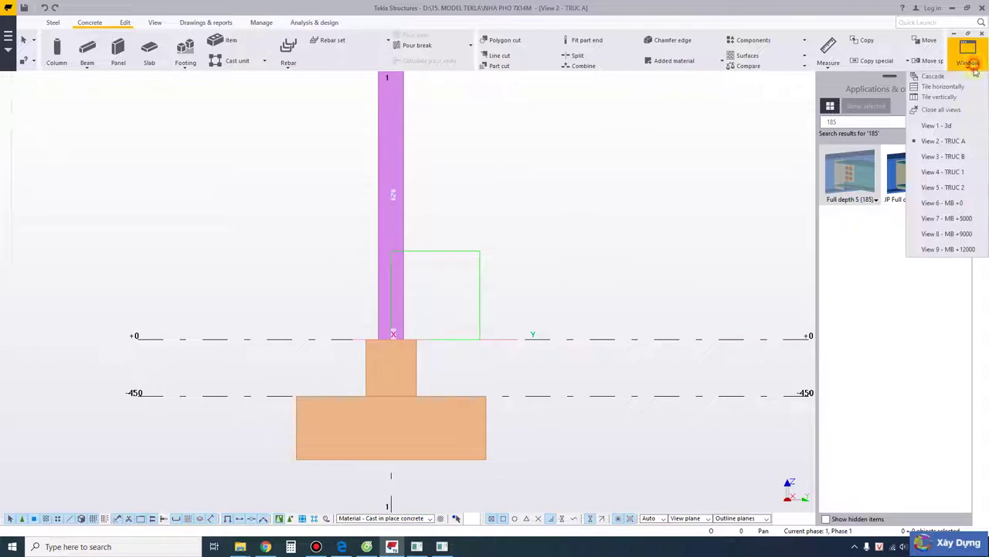
left_click(942, 172)
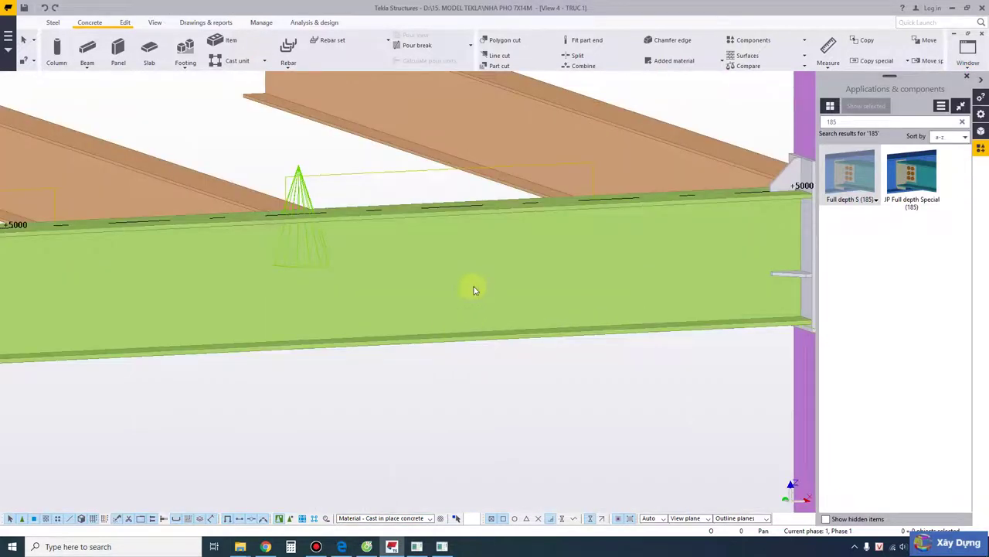
scroll(320, 453, "up", 6)
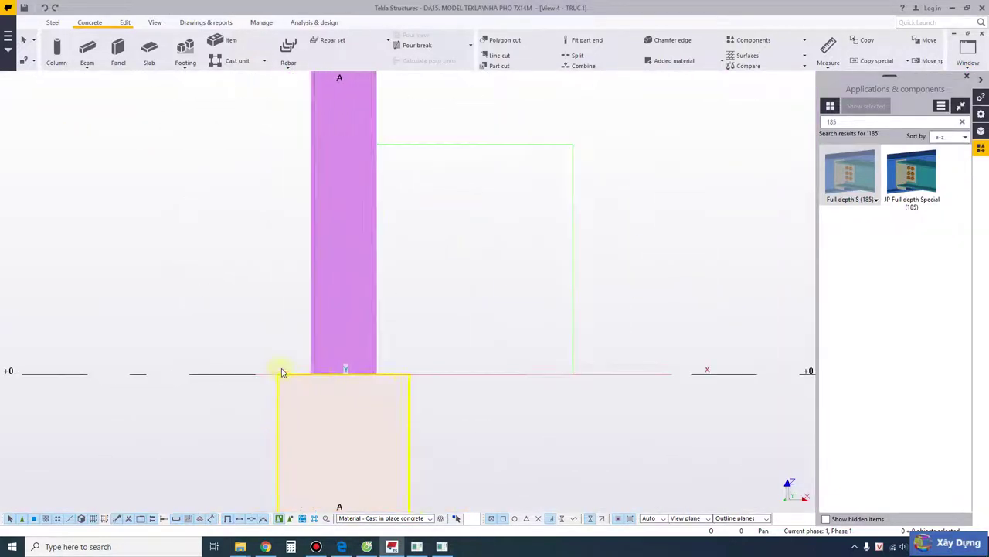
scroll(319, 376, "up", 2)
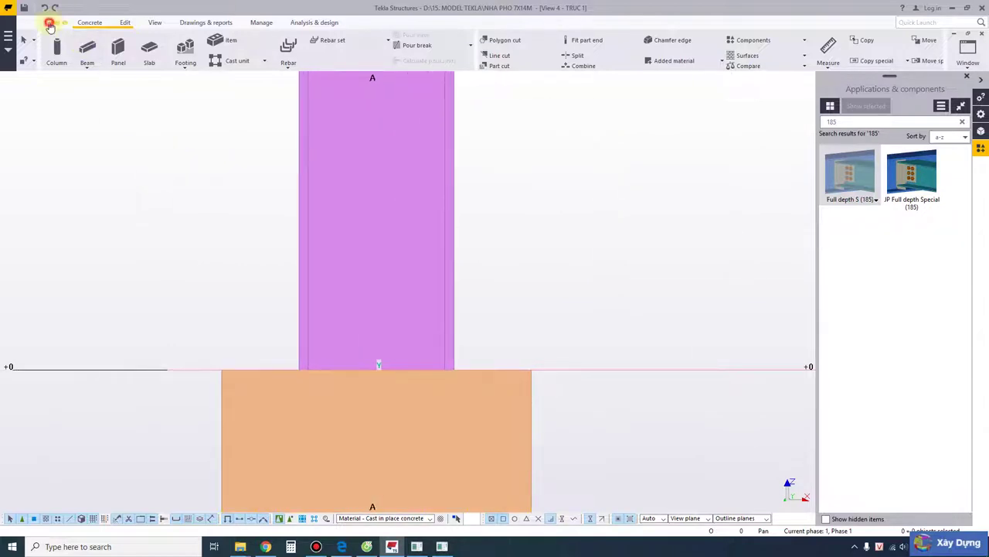
Place a 300 mm steel beam along level +0 under the grid A column, starting 50 mm outside the column's outer face
left_click(49, 25)
left_click(87, 49)
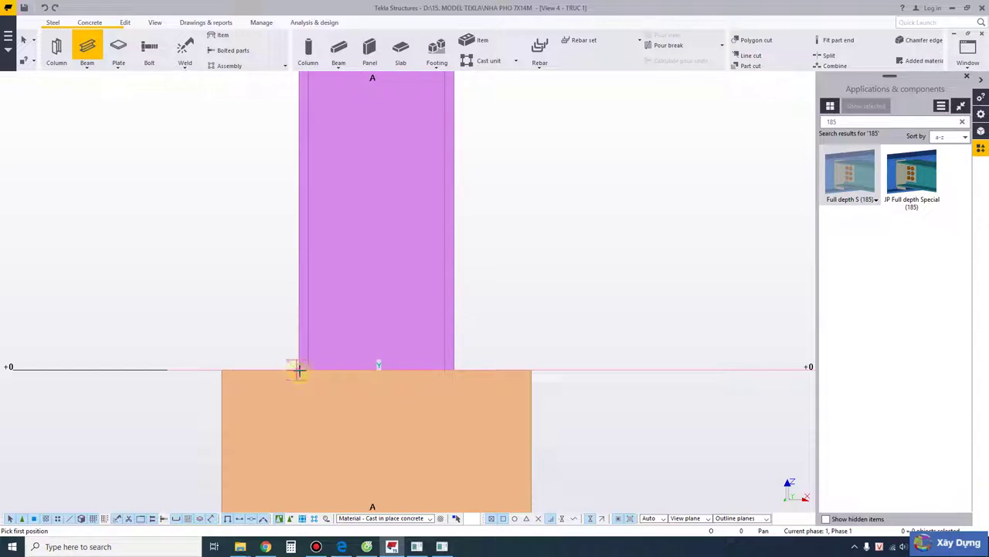
scroll(299, 374, "up", 2)
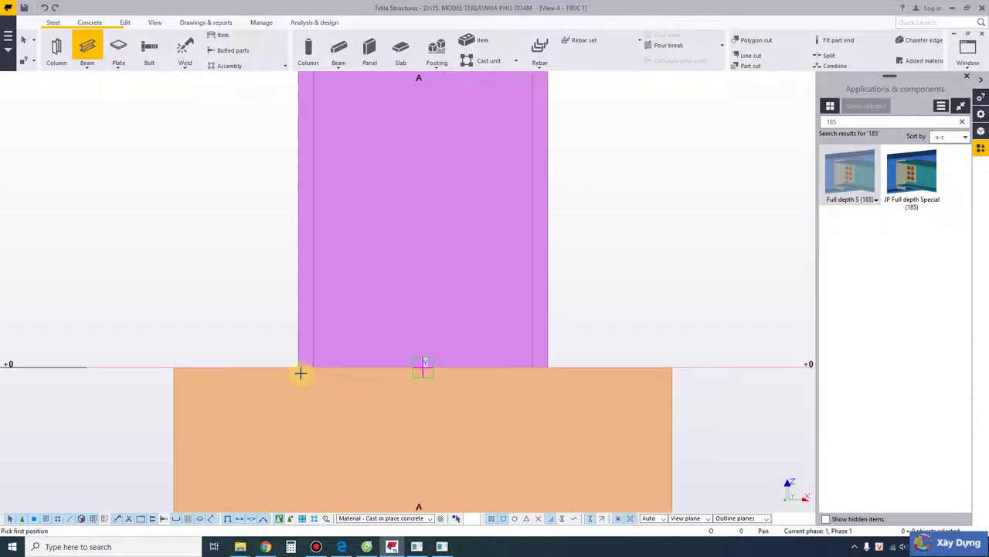
left_click(539, 519)
left_click(296, 363)
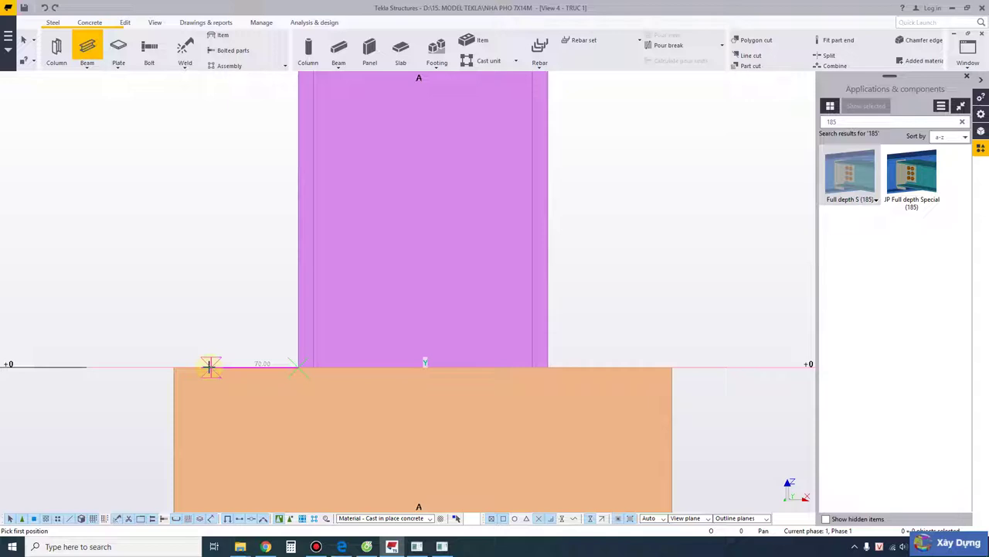
type("50")
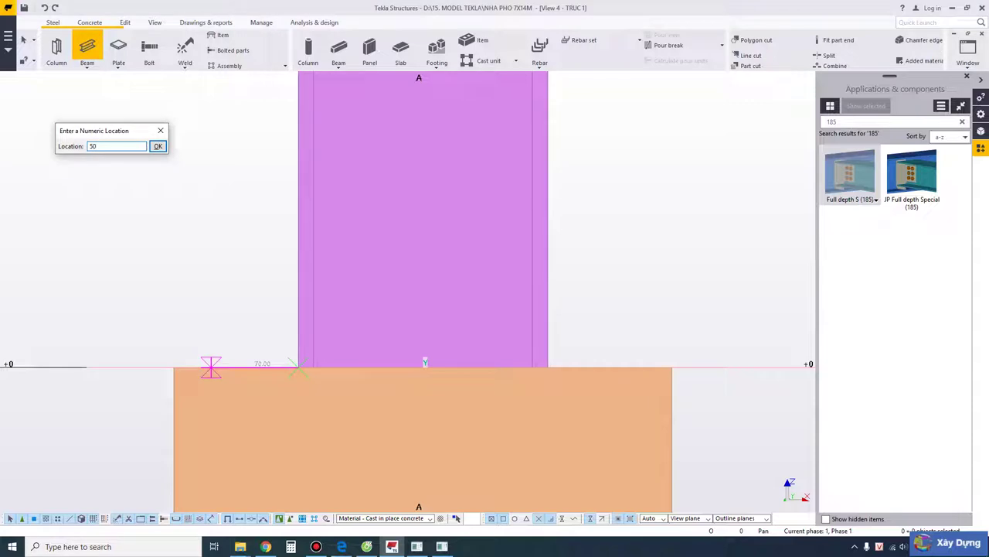
key("Return")
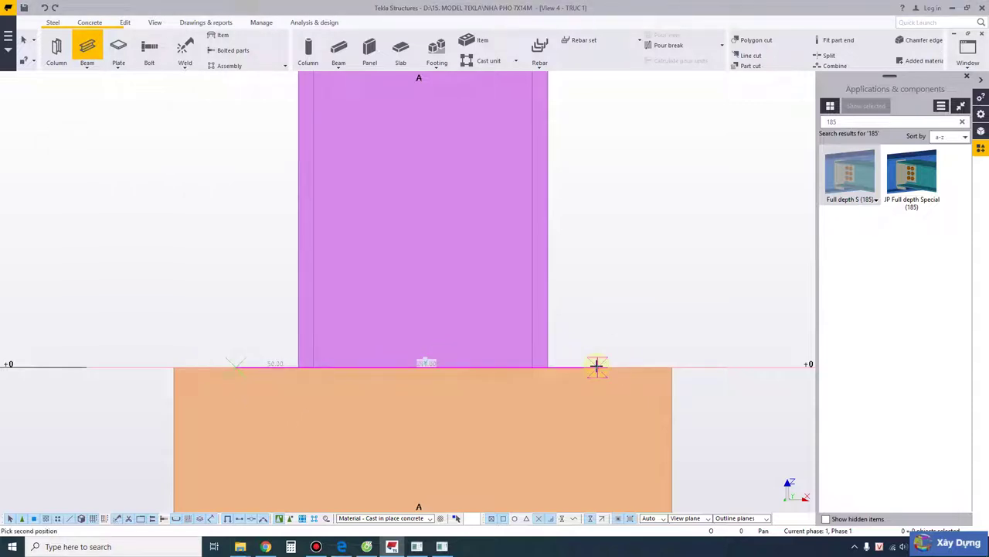
type("300")
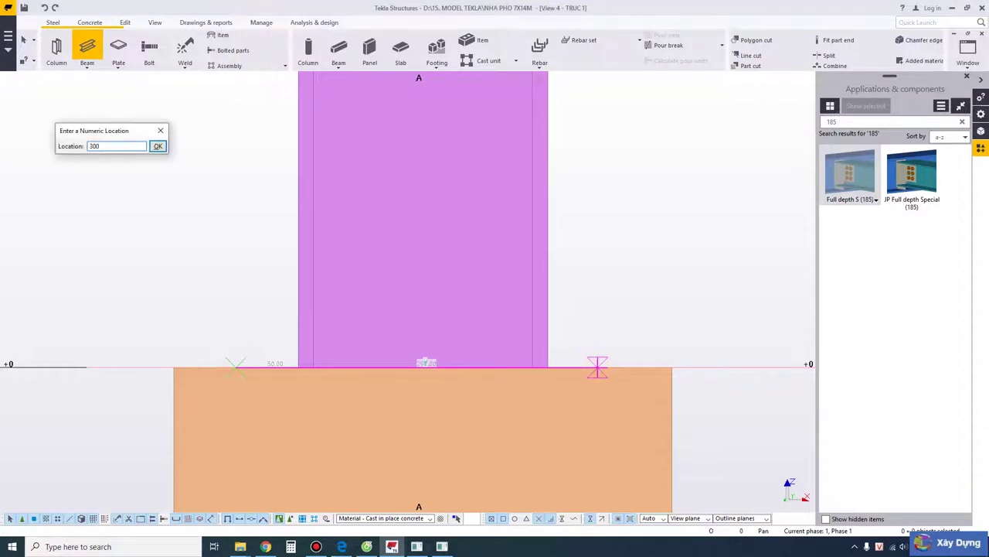
key("Return")
key("Escape")
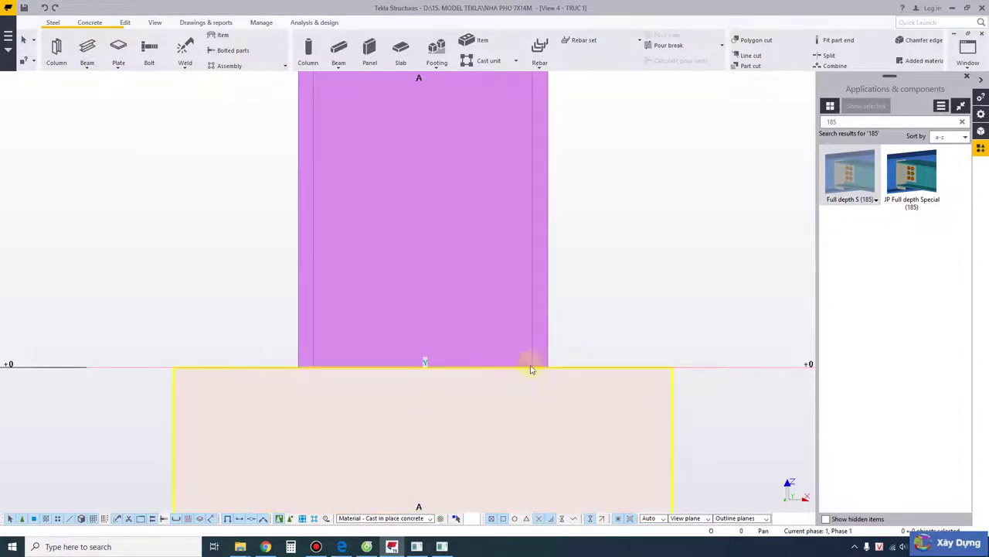
scroll(437, 291, "down", 3)
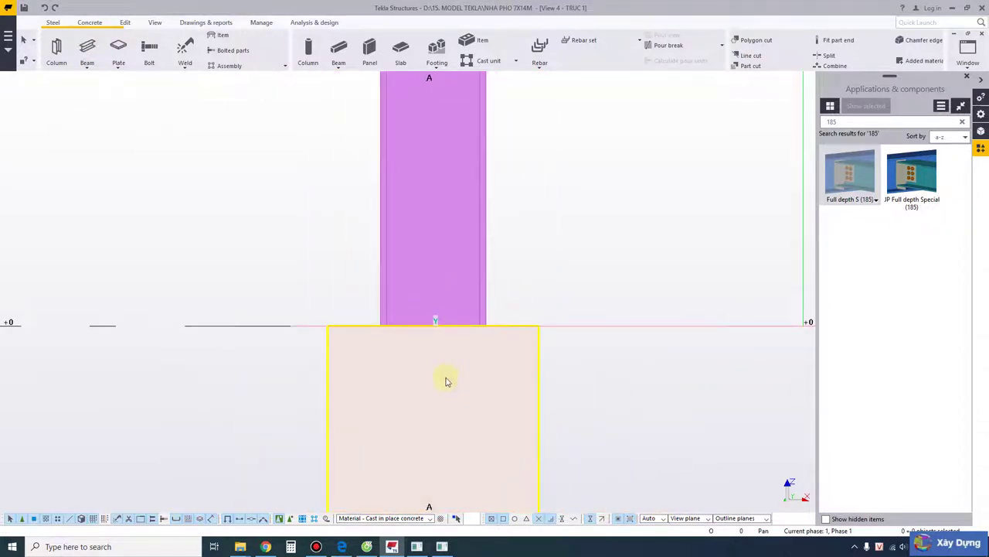
middle_click_drag(443, 376, 459, 289)
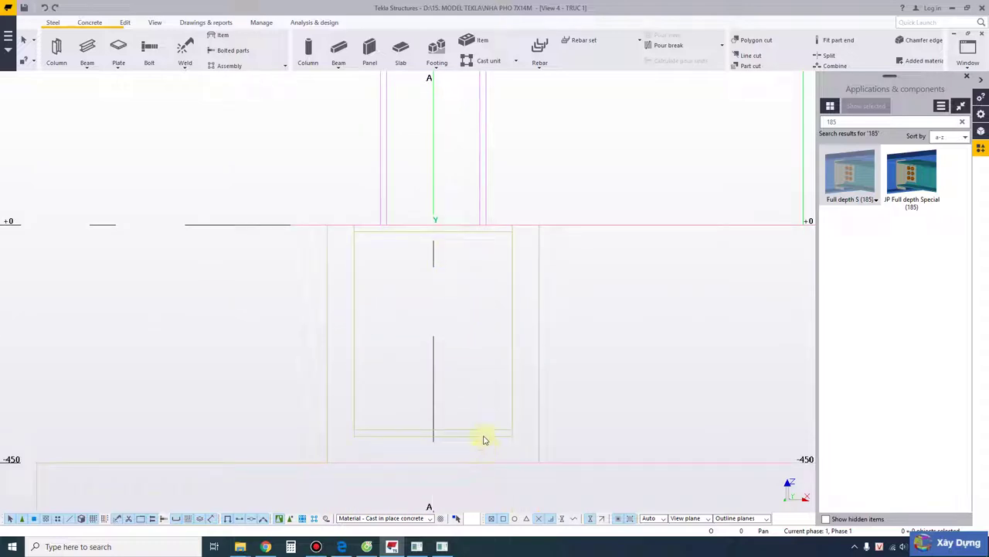
Examine the base plate dimensions in section A-A of the SC3 column drawing in the PDF, and return to the Tekla model
left_click(342, 547)
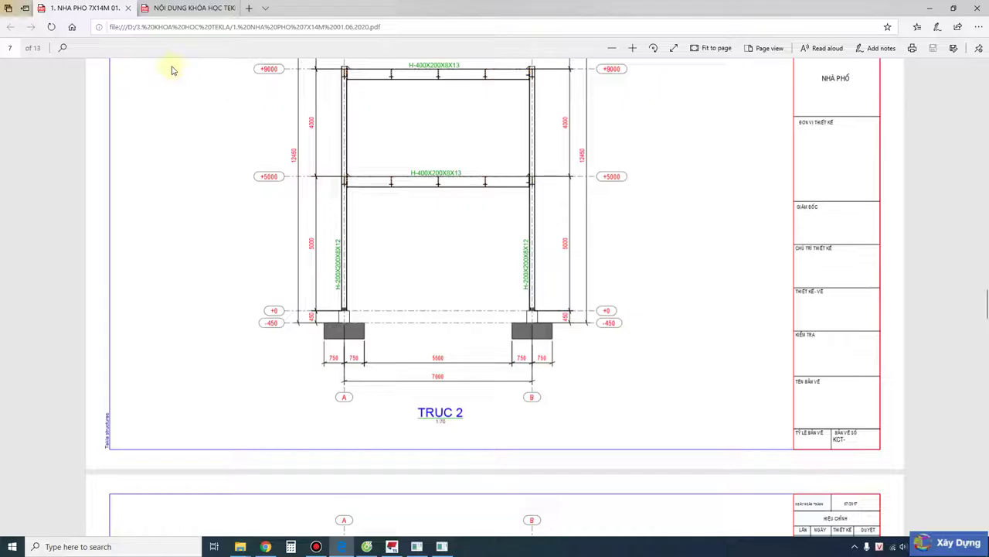
left_click(174, 7)
left_click(85, 8)
scroll(553, 247, "down", 15)
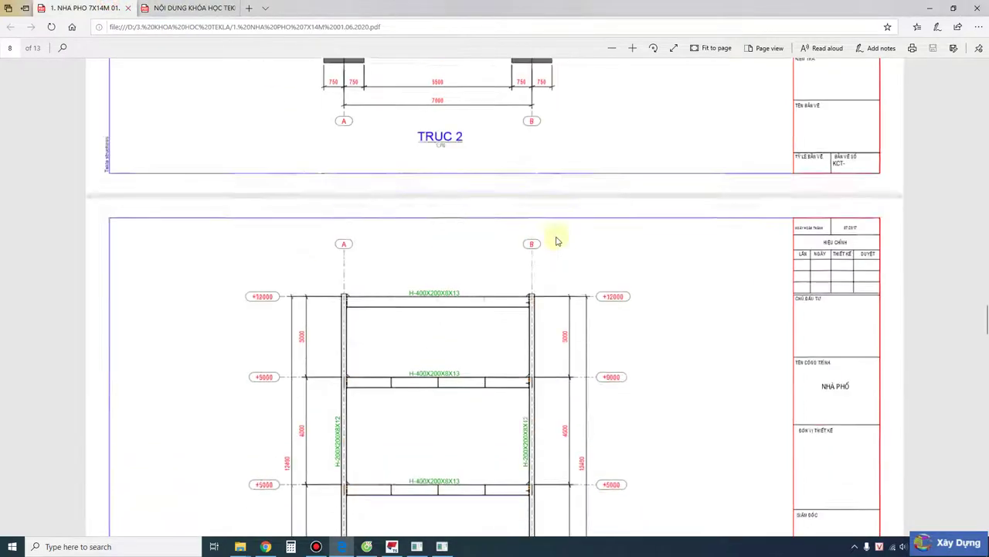
scroll(549, 265, "down", 15)
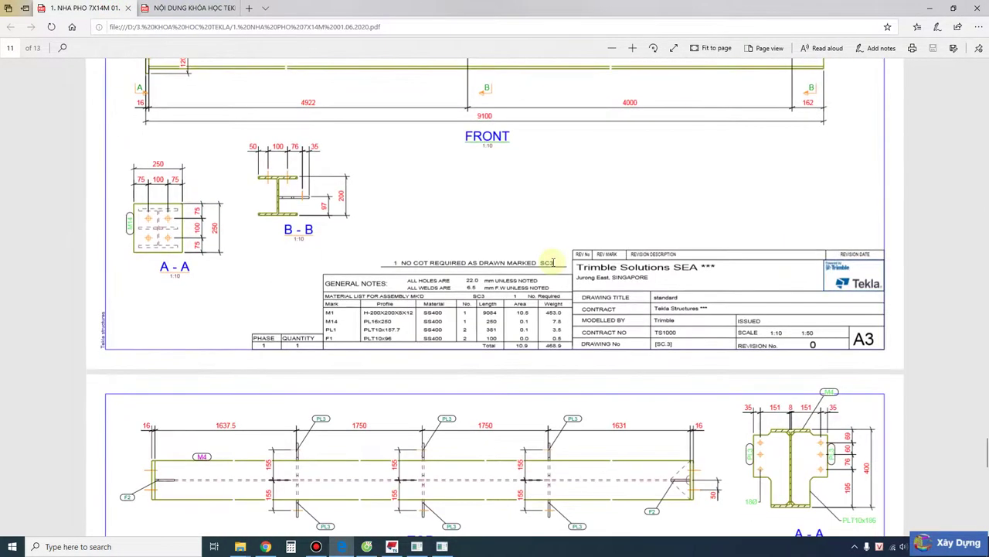
scroll(530, 279, "up", 1)
scroll(309, 281, "down", 4)
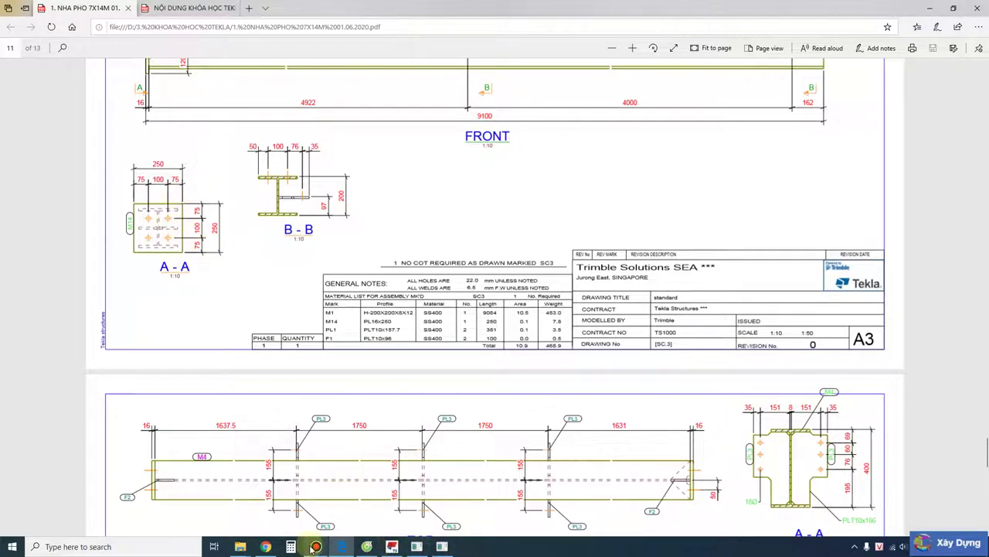
left_click(392, 547)
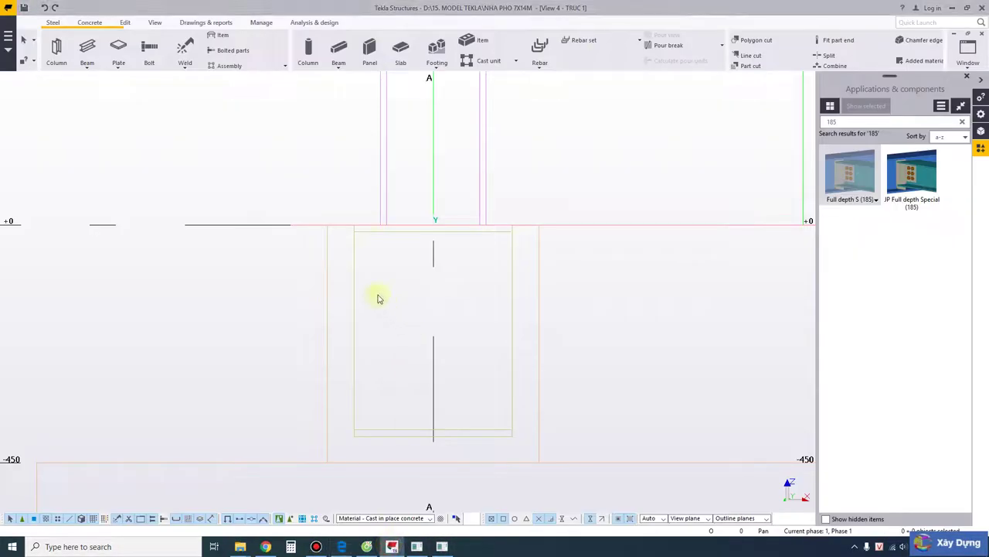
Undo the 300 mm steel beam placed under the grid A column
left_click(374, 236)
left_click(361, 440)
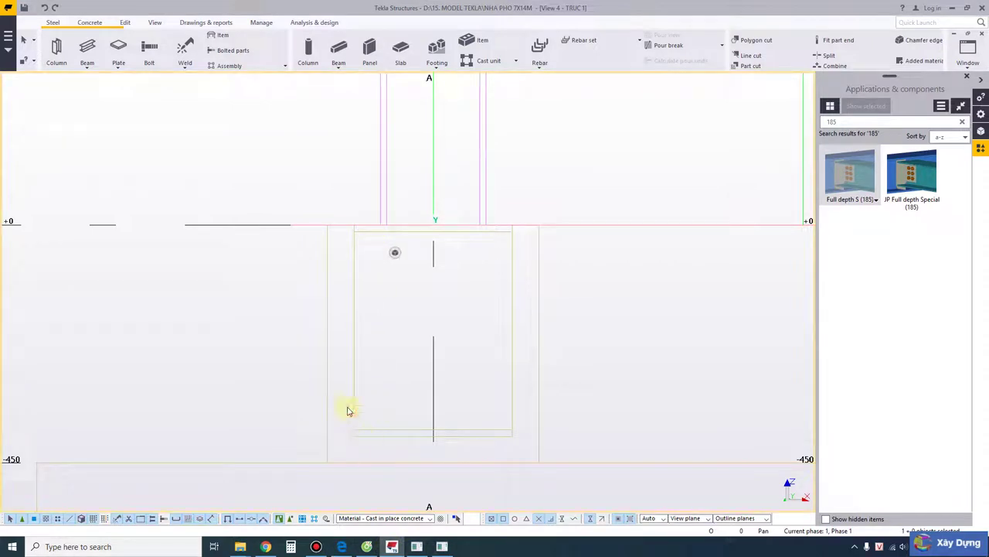
left_click(47, 8)
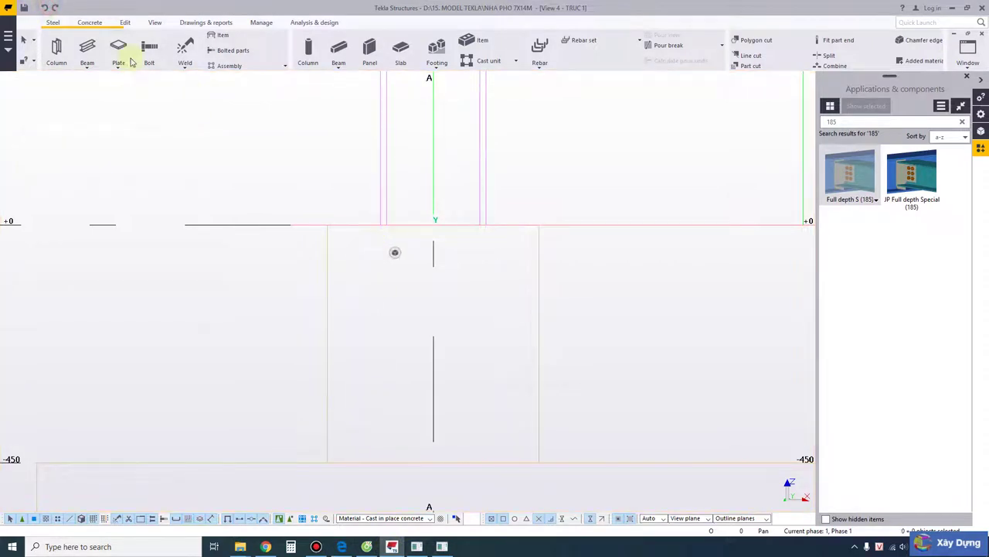
Place a 250 mm steel beam along level +0 under the grid A column, starting 25 mm outside the column's outer face
left_click(89, 49)
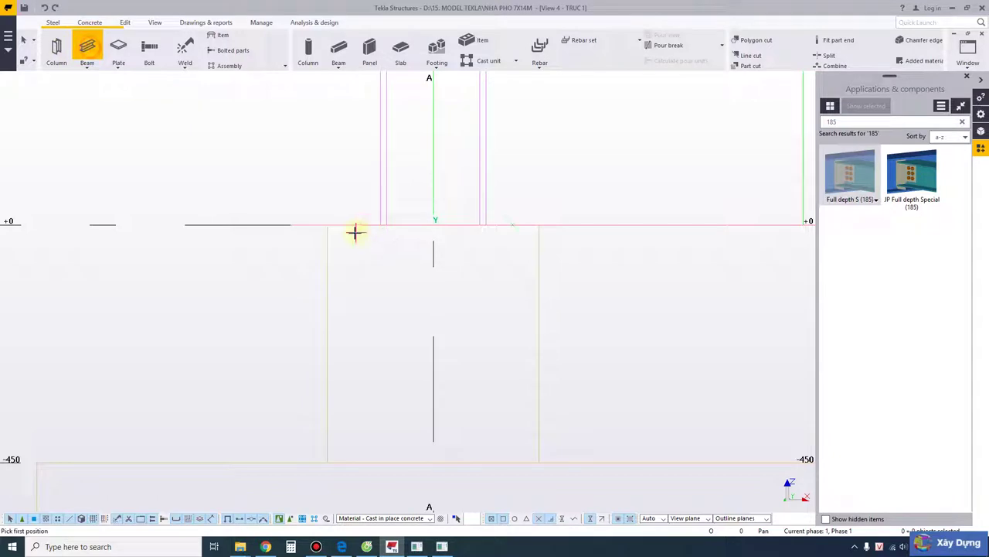
left_click(381, 226)
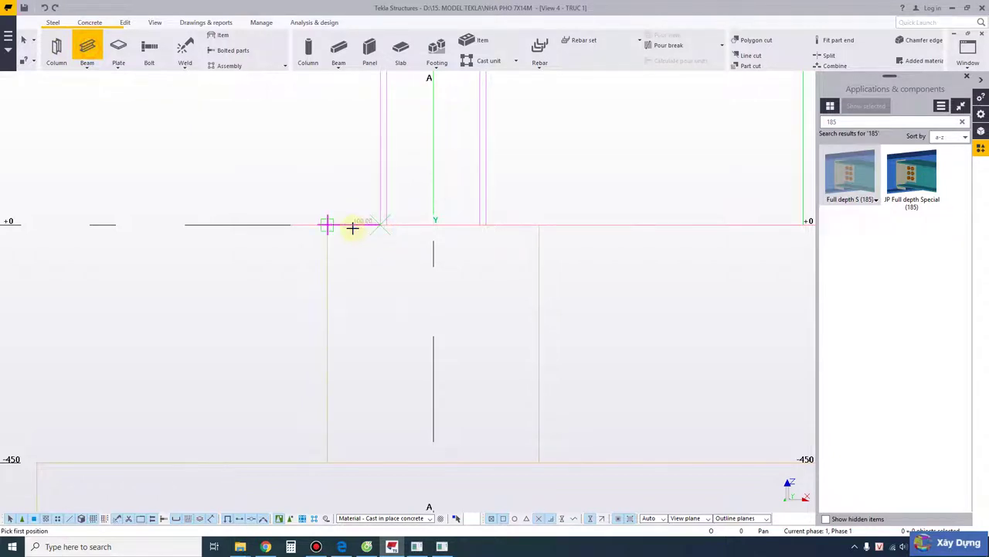
type("25")
key("Return")
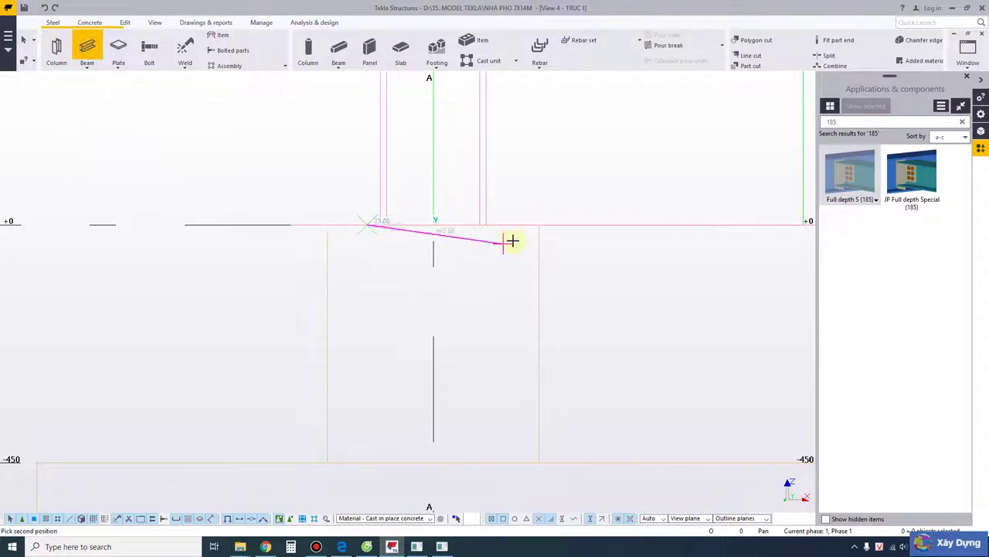
type("250")
key("Return")
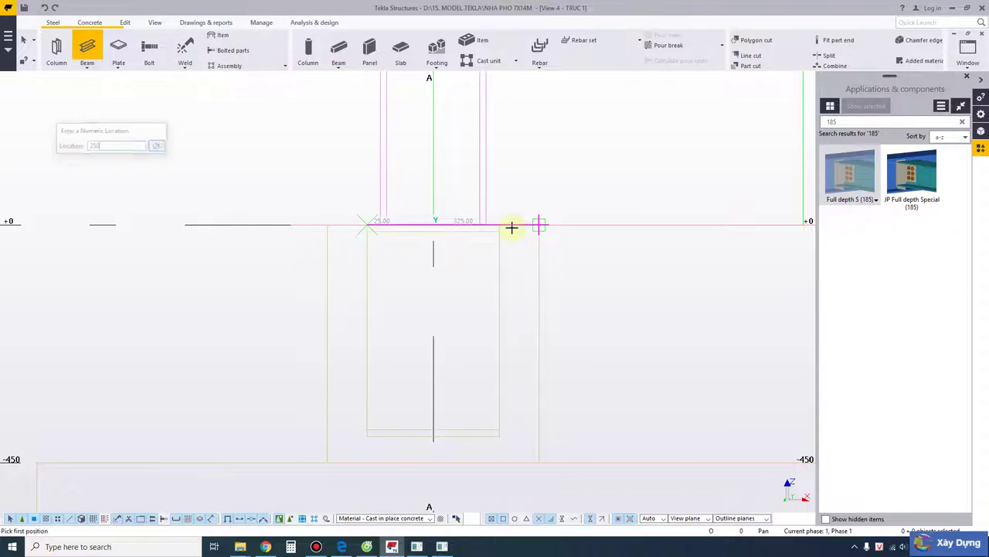
key("Escape")
Try to select the 250 mm steel beam inside the grid A pedestal and open its properties
left_click(498, 233)
left_click(518, 253)
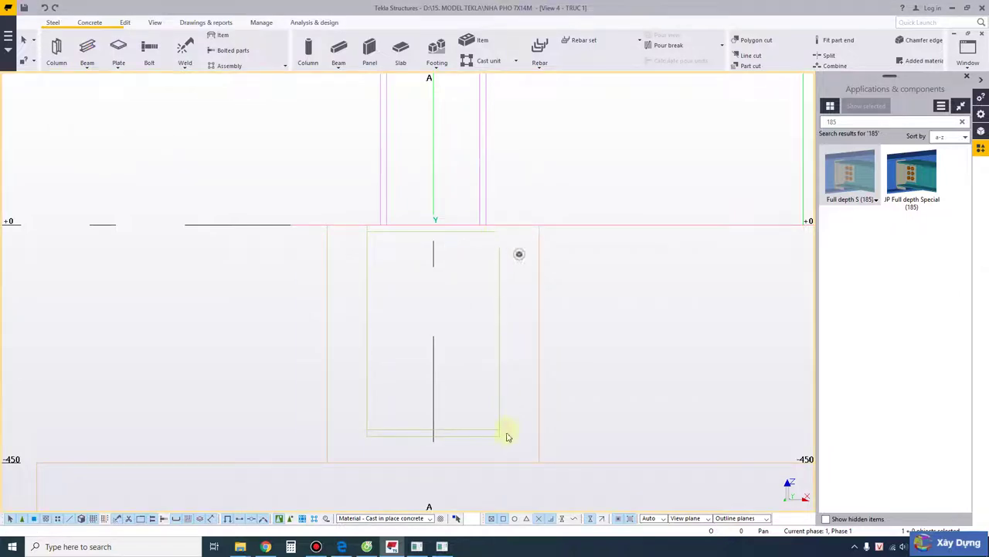
left_click(497, 434)
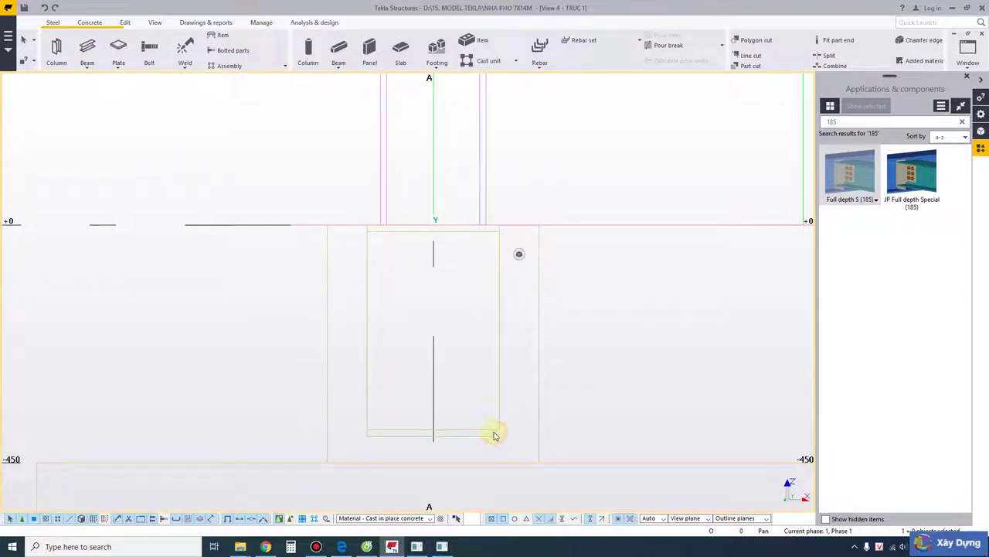
left_click(467, 432)
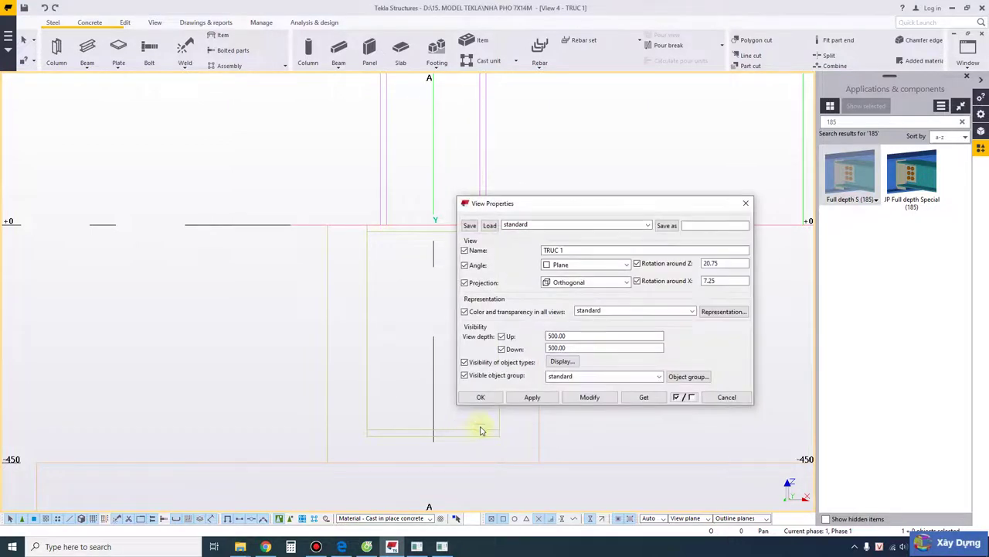
left_click(712, 402)
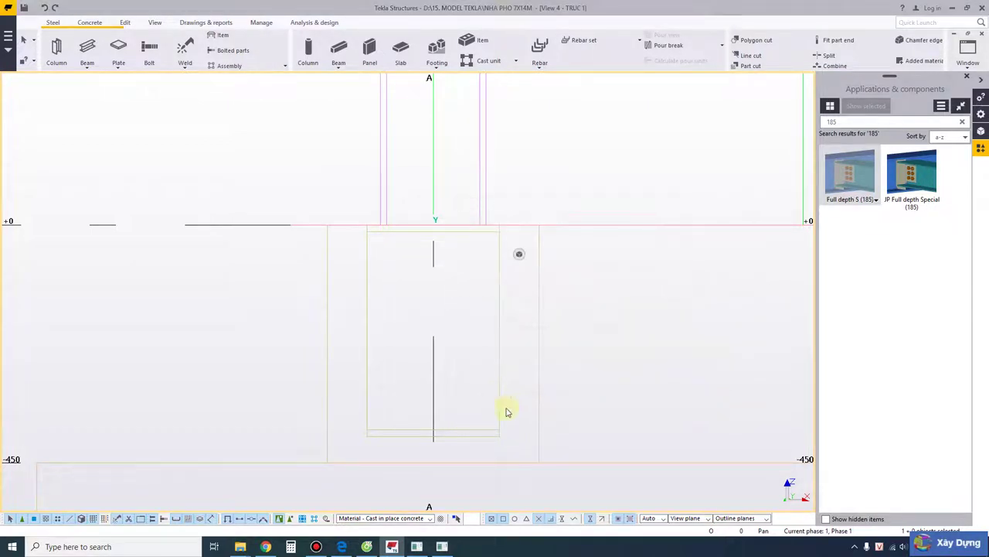
right_click(499, 239)
left_click(490, 258)
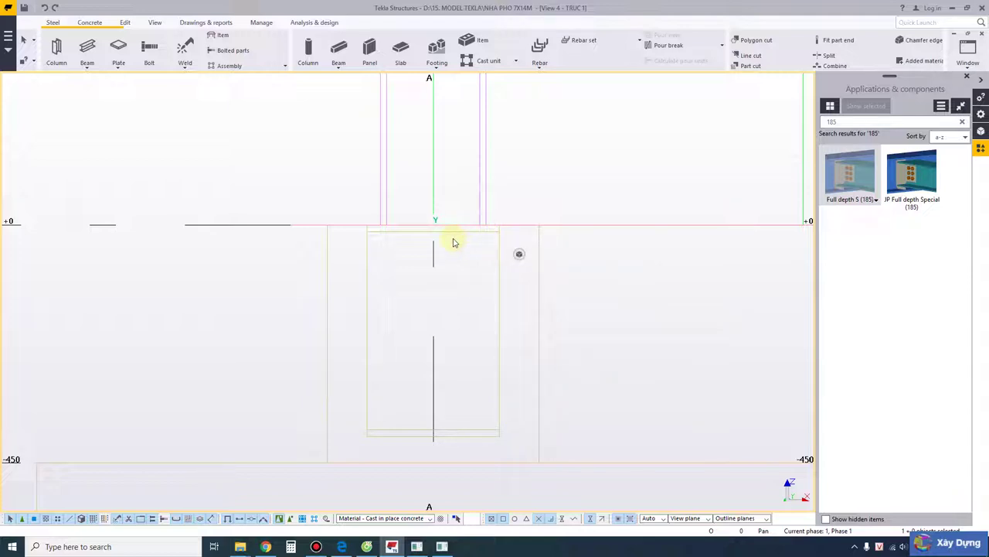
left_click_drag(354, 209, 513, 443)
left_click_drag(353, 199, 506, 450)
double_click(496, 435)
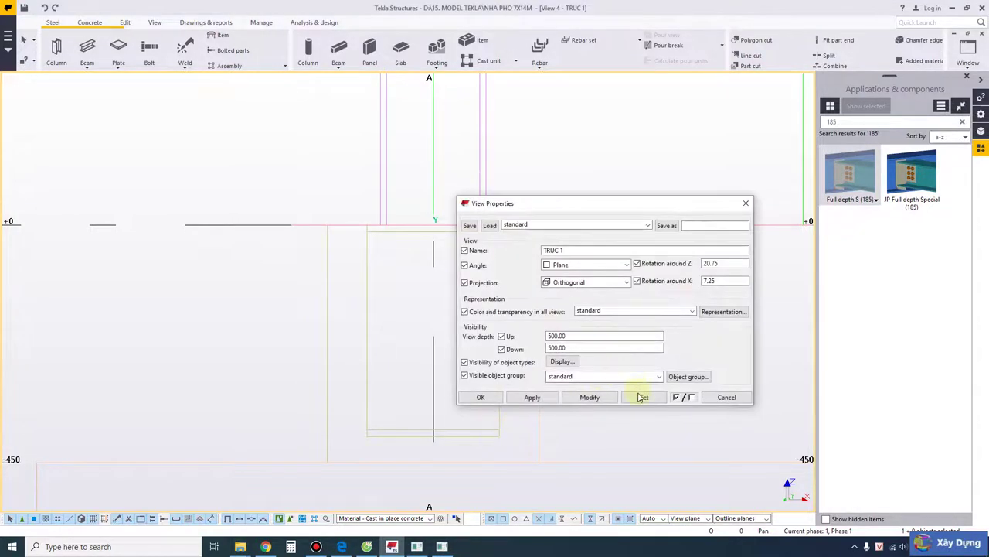
left_click(726, 397)
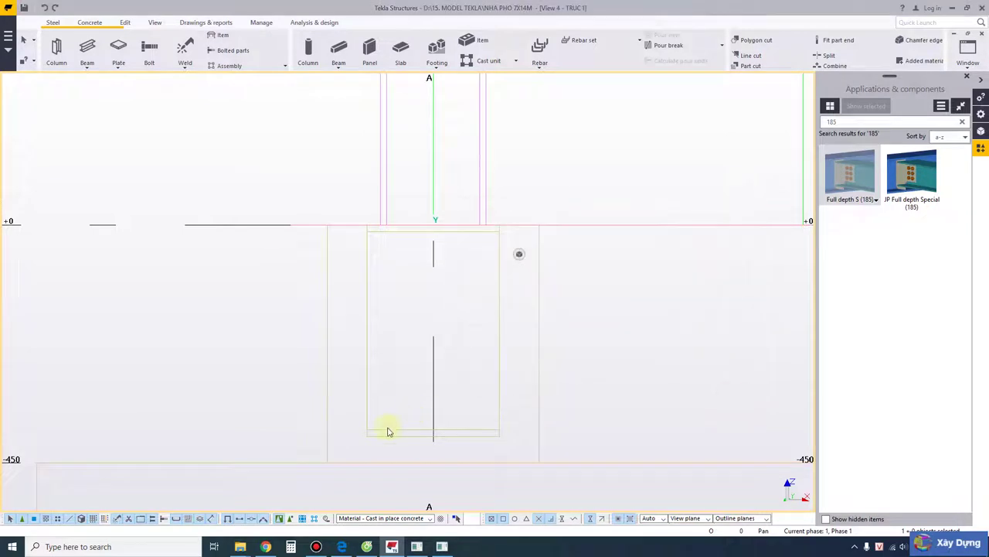
Try to pick the 250 mm steel beam out of the overlapping parts inside the grid A pedestal
left_click(367, 283)
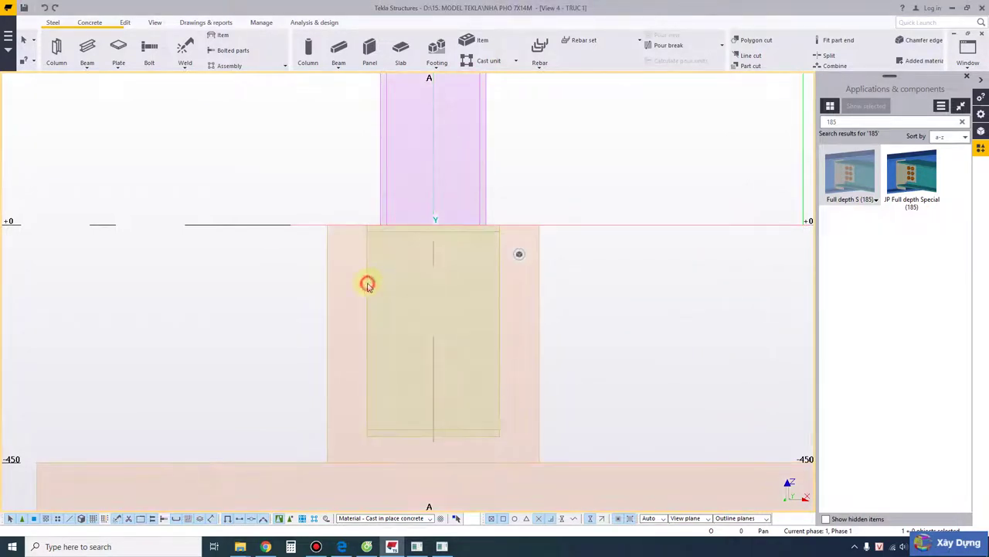
left_click(388, 233)
left_click(410, 437)
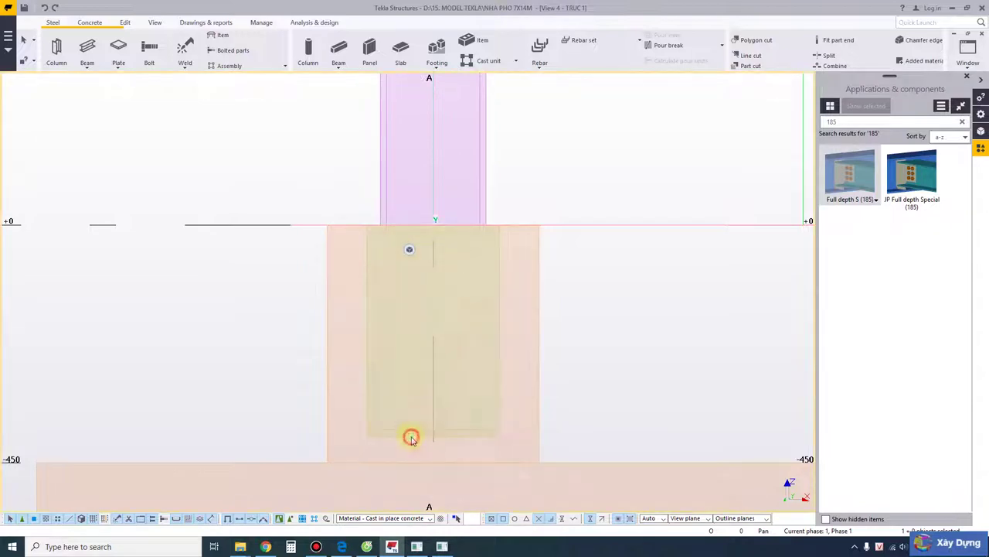
left_click(540, 430)
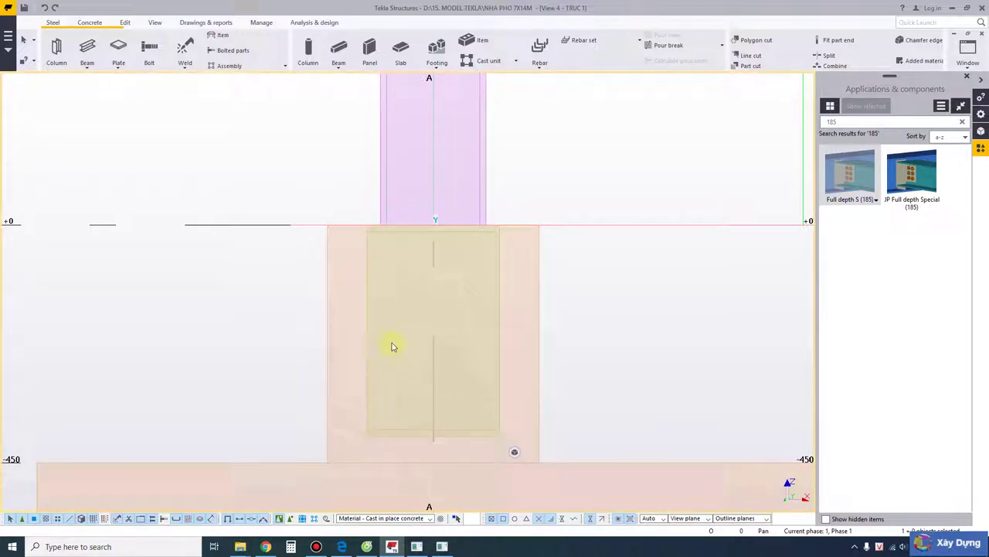
right_click(527, 342)
key("Escape")
left_click(541, 307)
right_click(539, 307)
left_click(499, 314)
Move the grid A pedestal along level +0 from its upper outer corner to the steel column's outer face
left_click(541, 404)
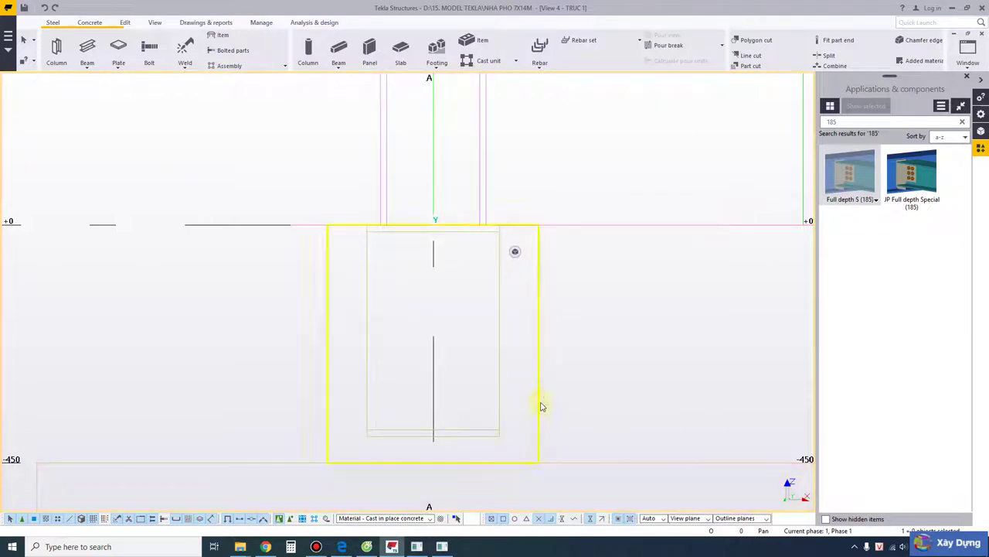
right_click(541, 402)
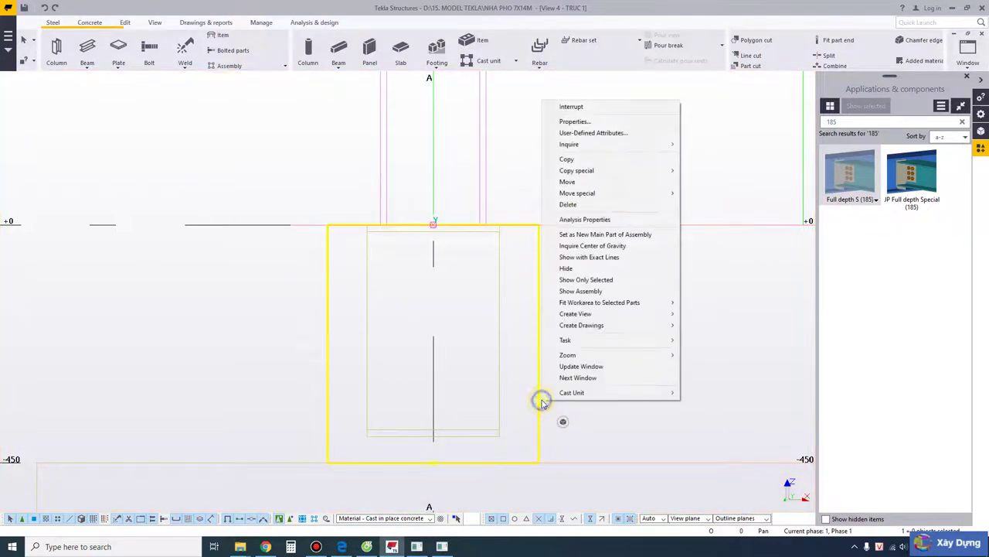
left_click(569, 183)
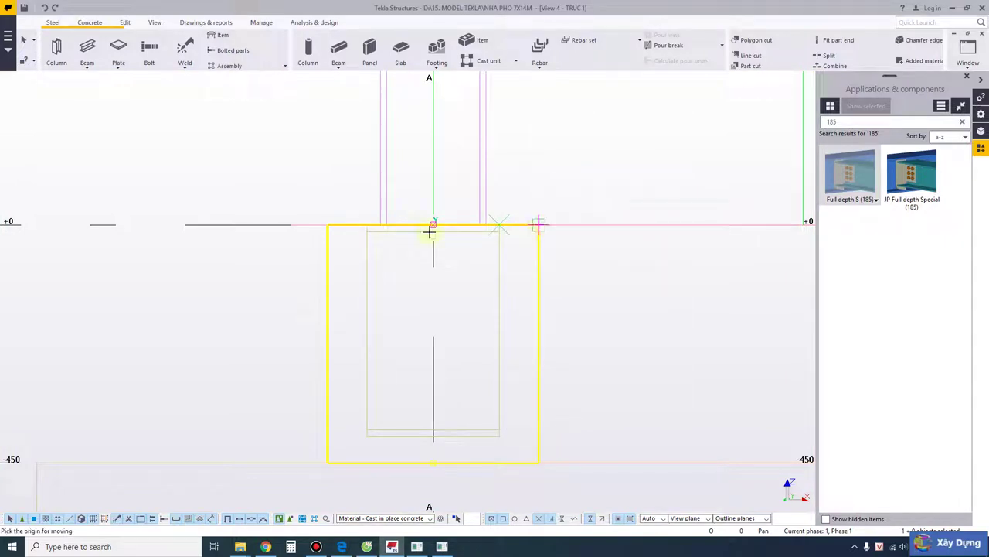
left_click(328, 224)
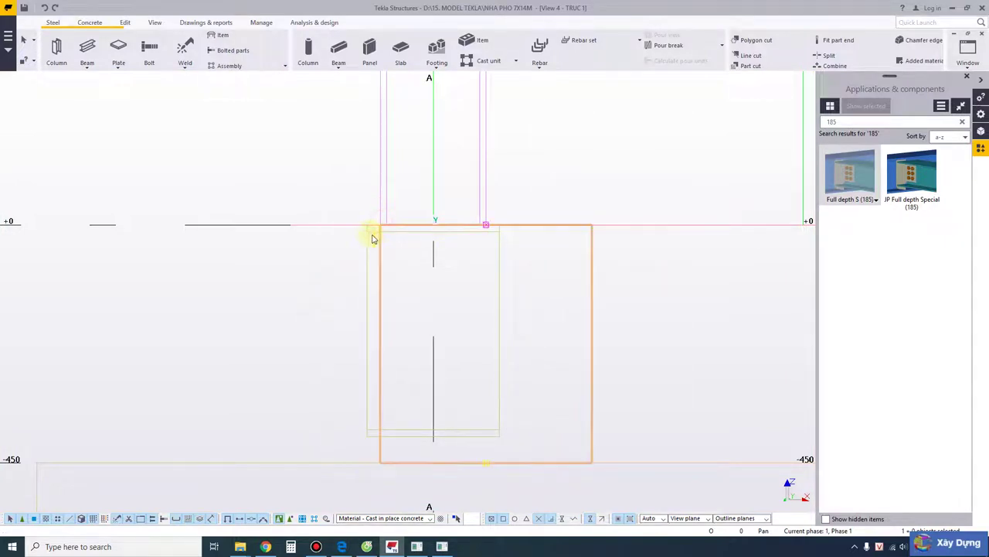
left_click(370, 230)
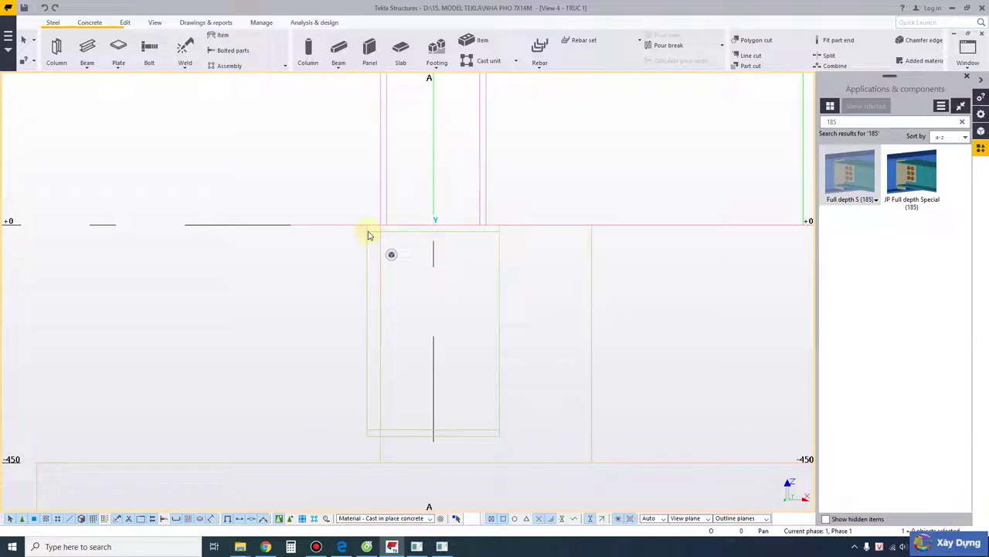
Undo the pedestal move and the 250 mm steel beam placed under the grid A column
double_click(368, 235)
left_click(747, 202)
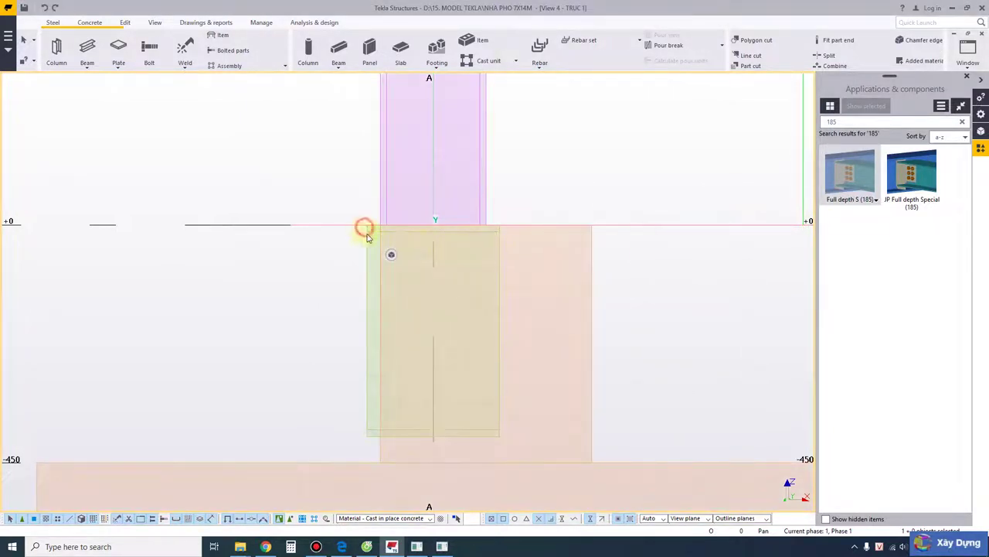
double_click(368, 436)
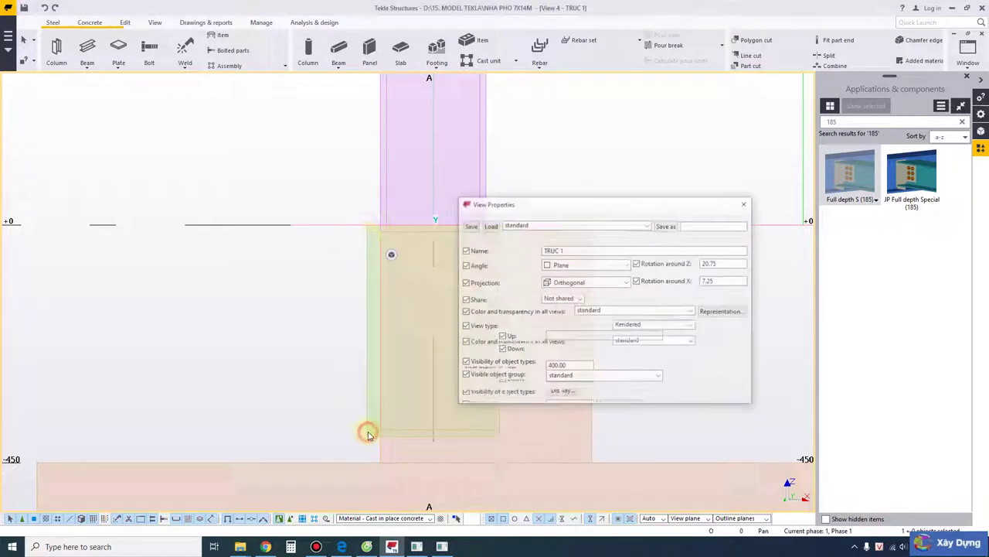
left_click(747, 202)
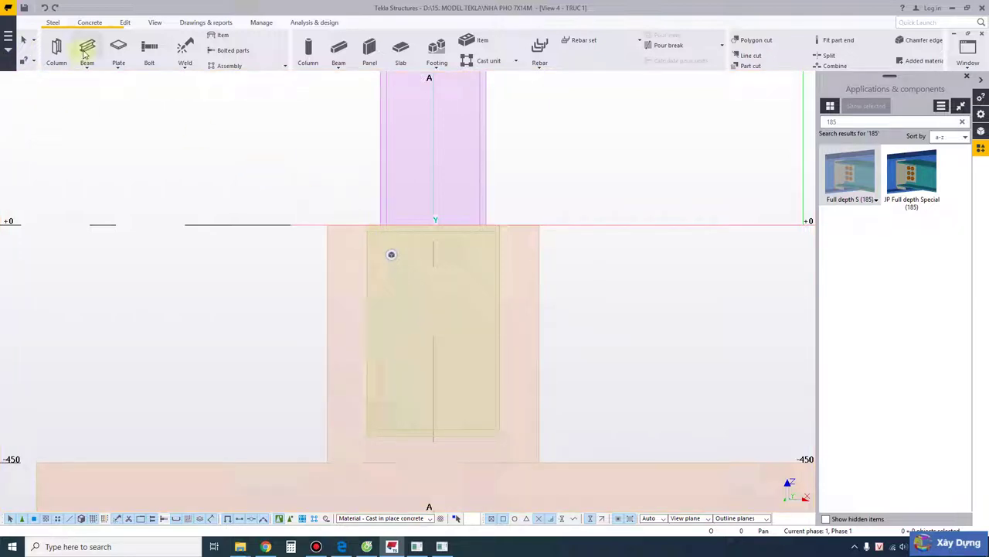
left_click(48, 12)
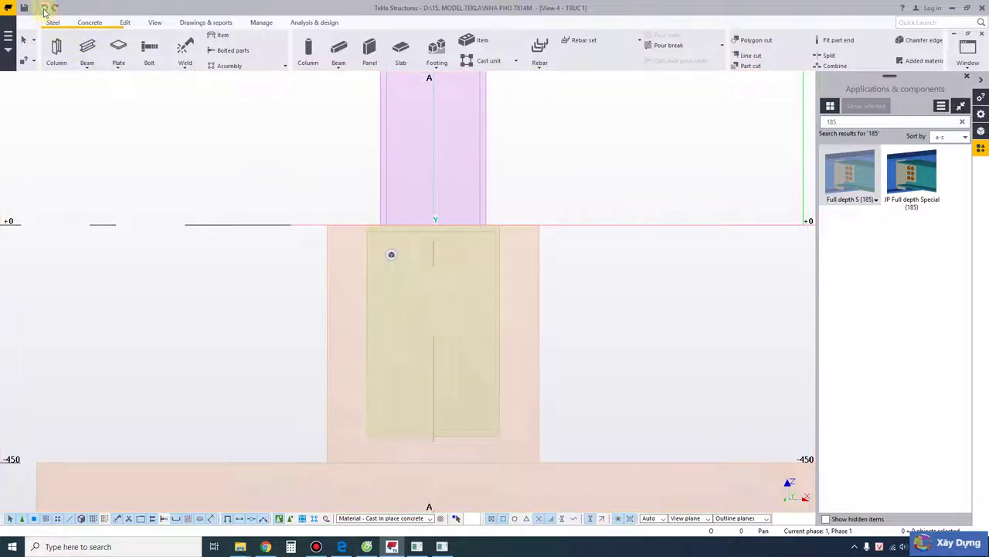
Load the +BAN MA16X200 steel beam settings and set the profile to PL16*250
left_click(82, 46)
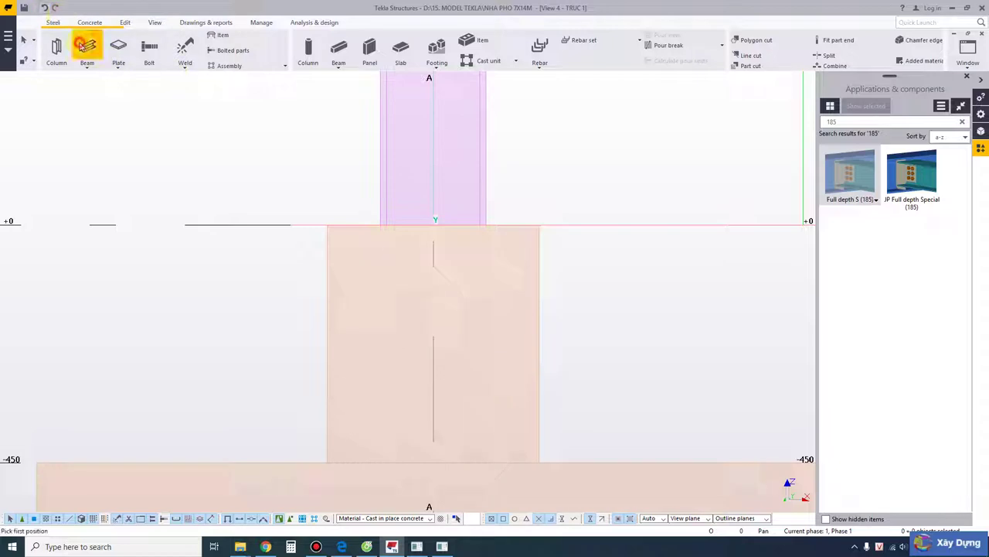
double_click(82, 47)
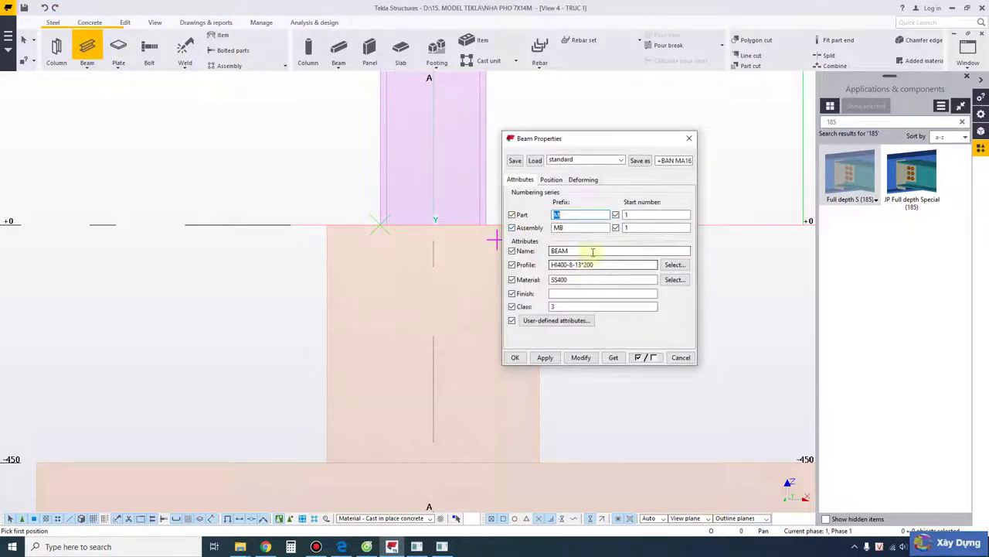
left_click(618, 161)
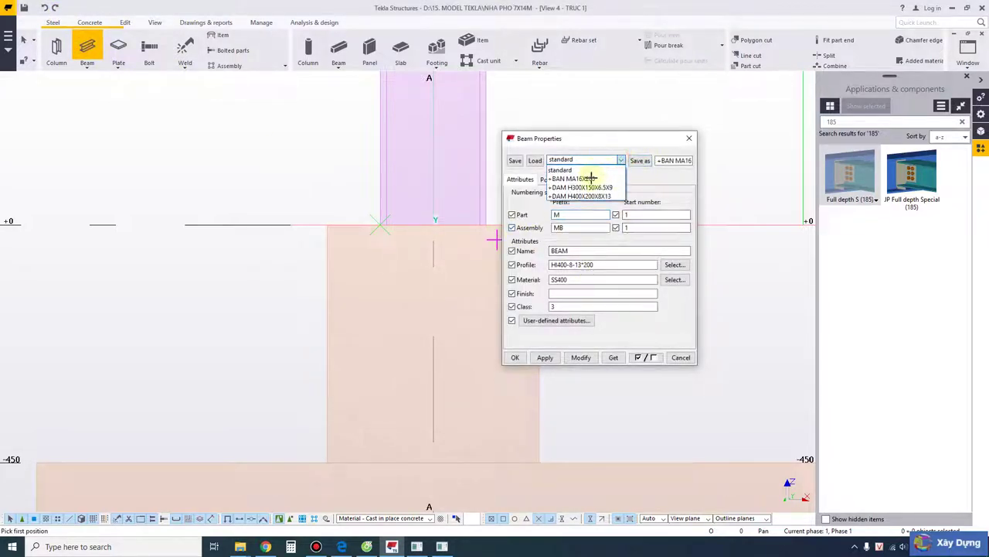
left_click(593, 174)
left_click(534, 162)
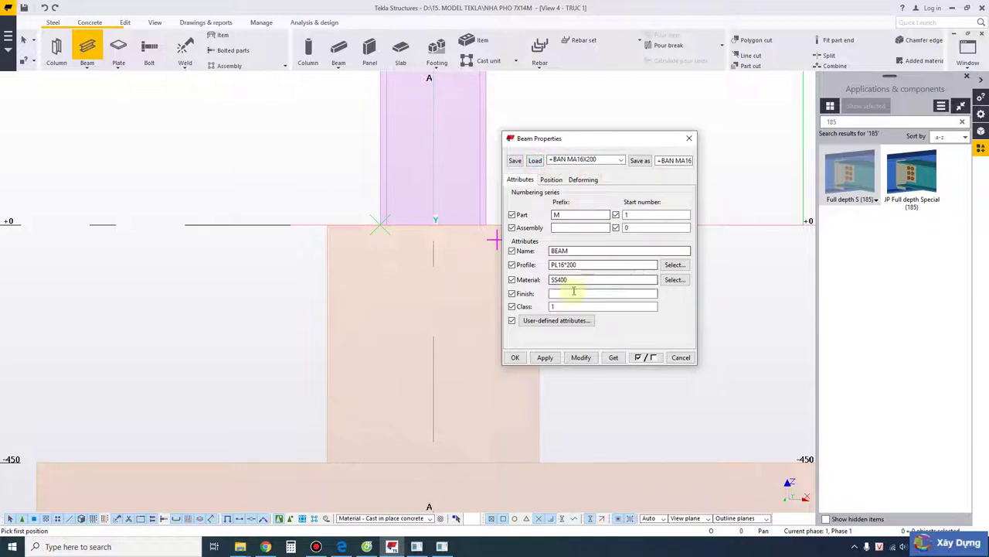
double_click(569, 265)
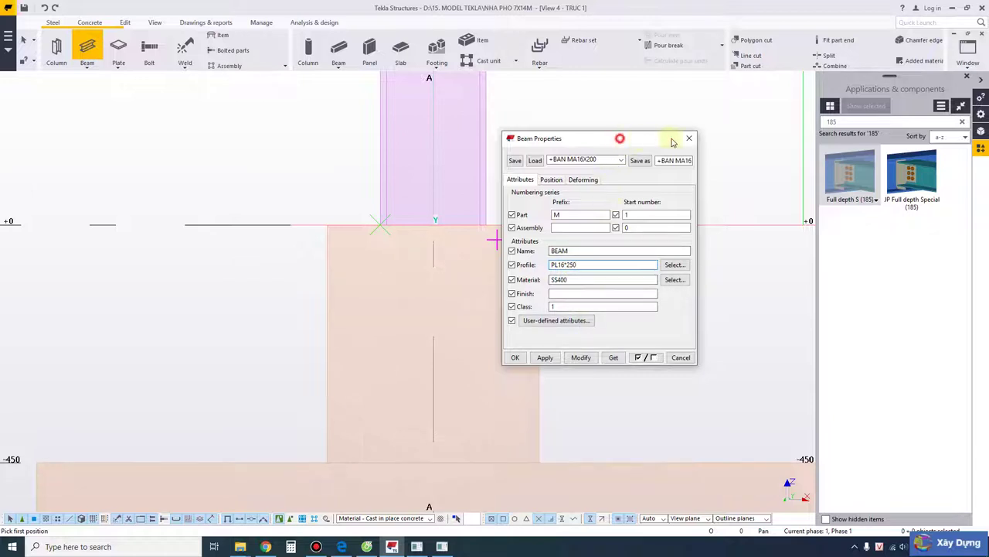
left_click_drag(621, 137, 729, 124)
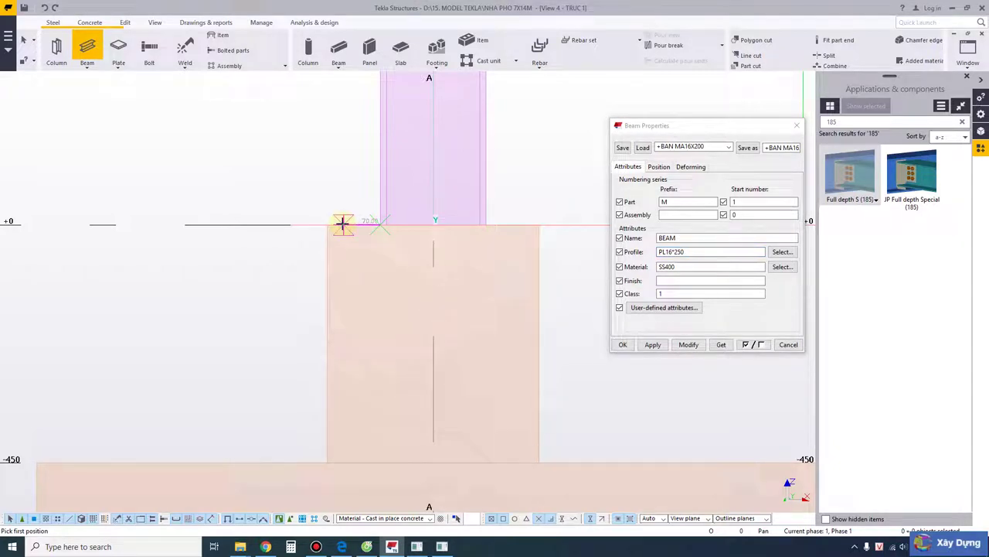
Place the PL16*250 base plate along level +0 under the grid A column, extending 25 mm beyond each column face
type("25")
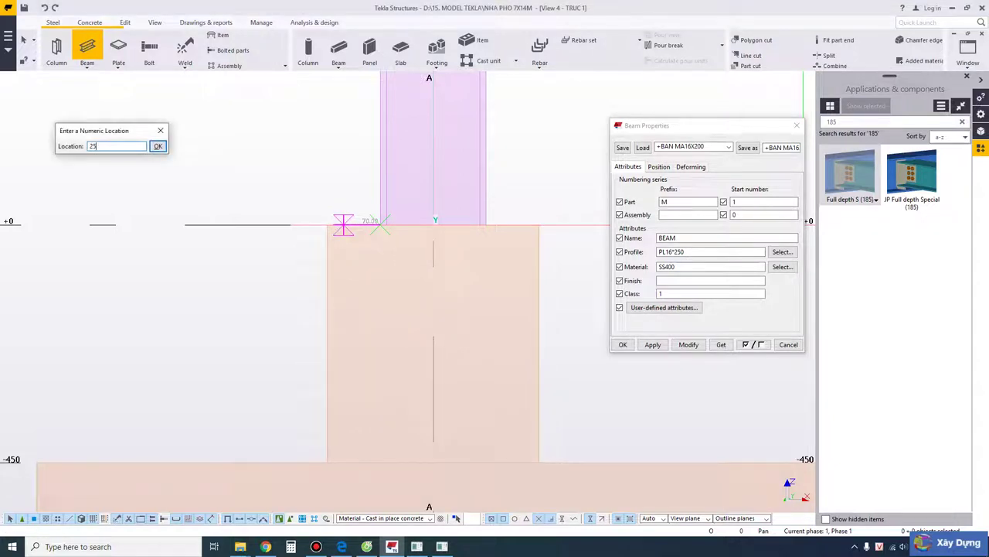
key("Return")
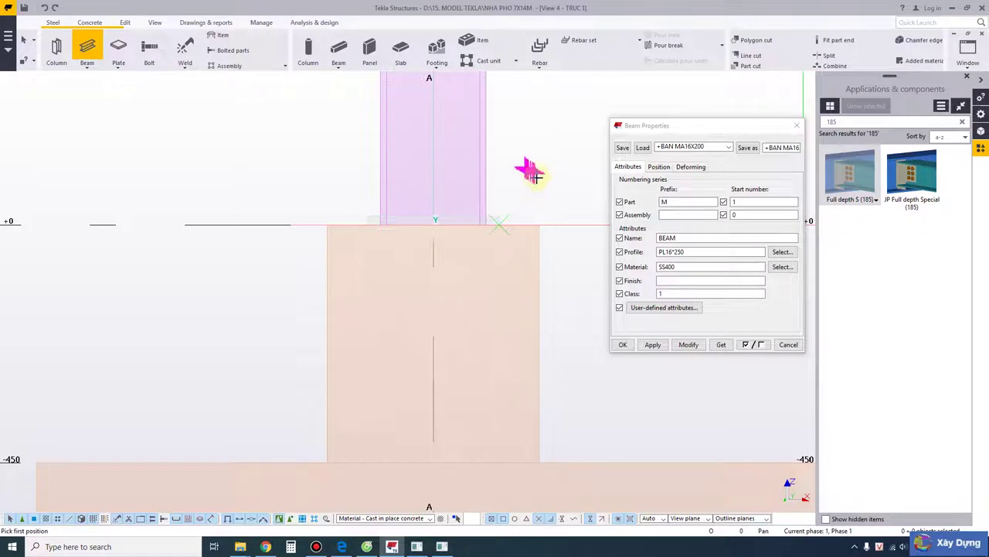
key("Escape")
scroll(495, 216, "up", 2)
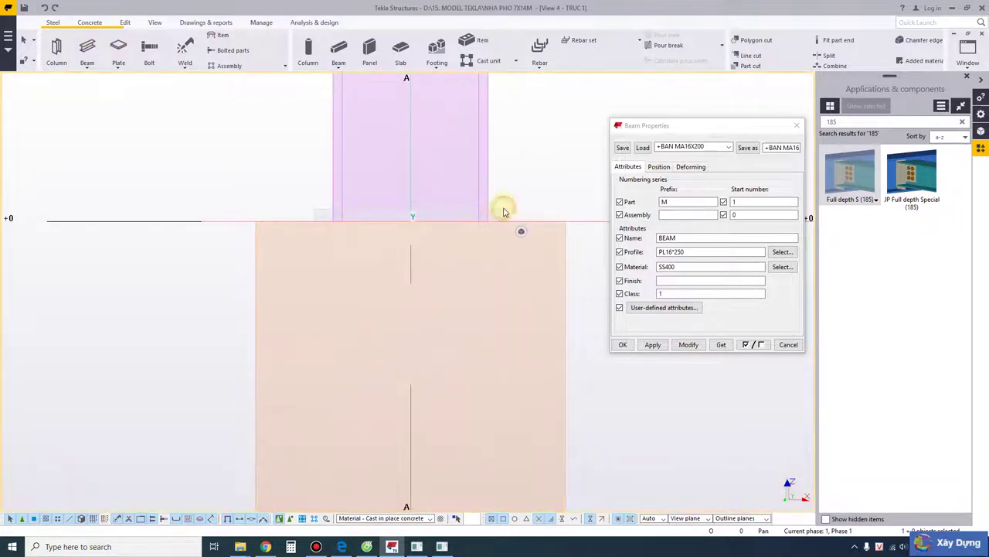
Try to open the properties of the new base plate under the grid A column, and close the beam settings
left_click(504, 209)
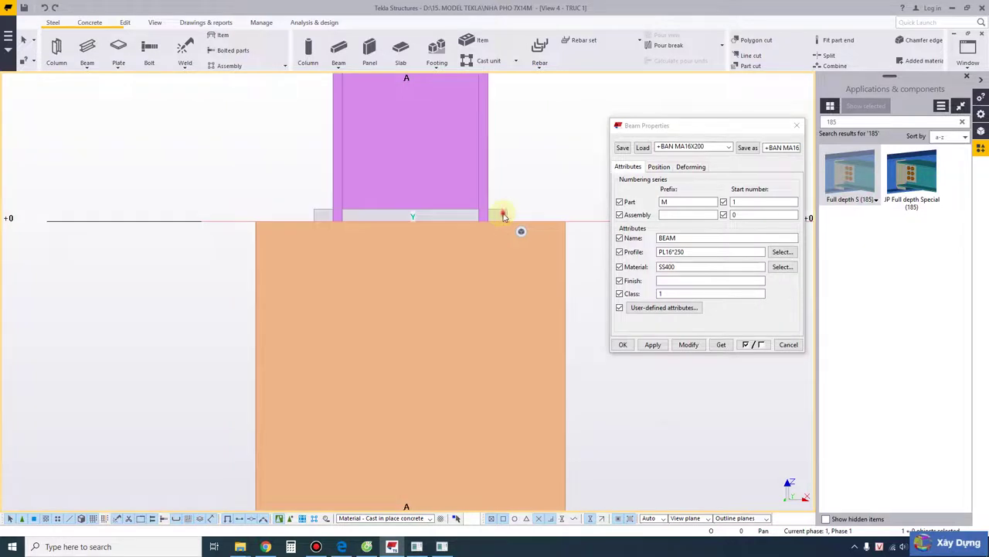
double_click(503, 216)
left_click(745, 204)
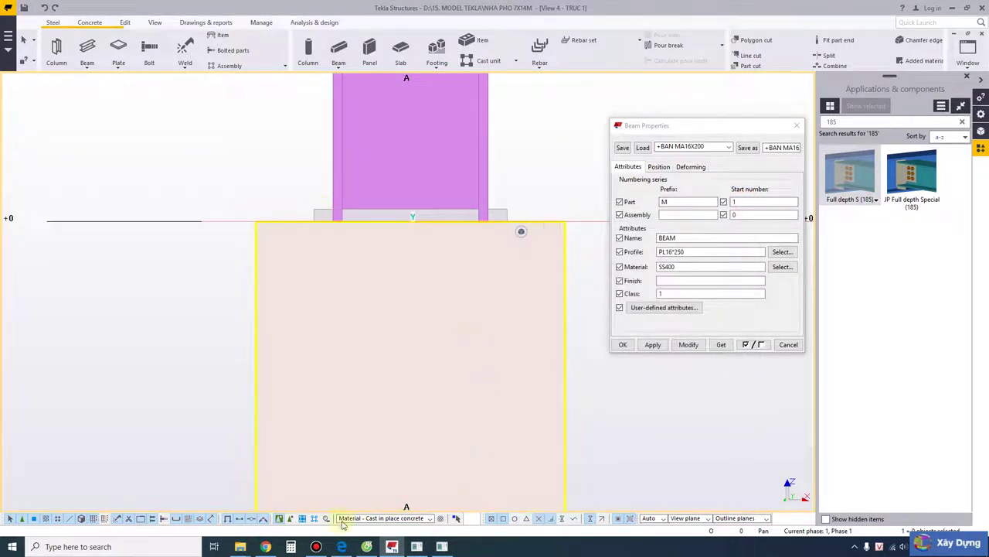
left_click(323, 211)
left_click(528, 519)
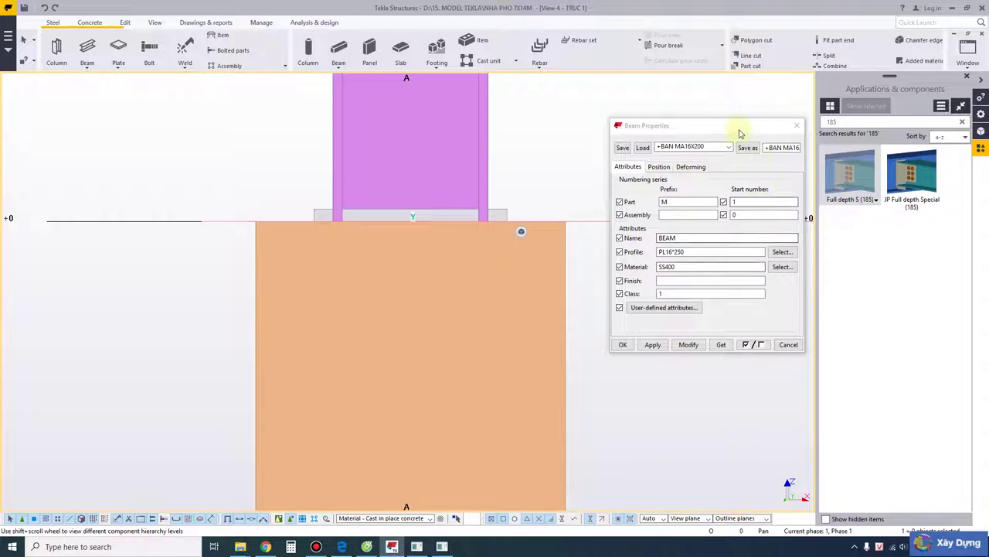
left_click(797, 125)
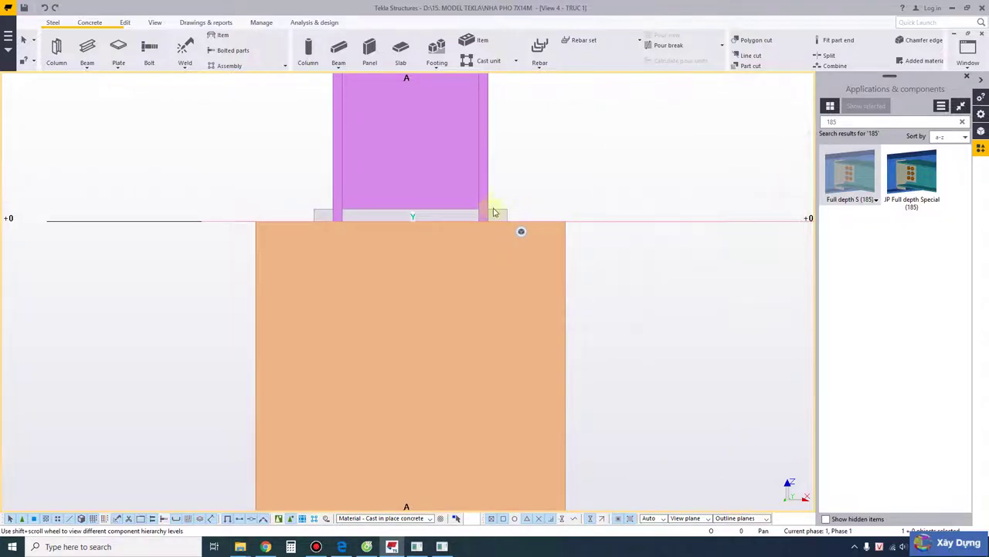
Try to select the base plate between the grid A column and its pedestal
left_click_drag(280, 179, 525, 269)
scroll(549, 232, "down", 2)
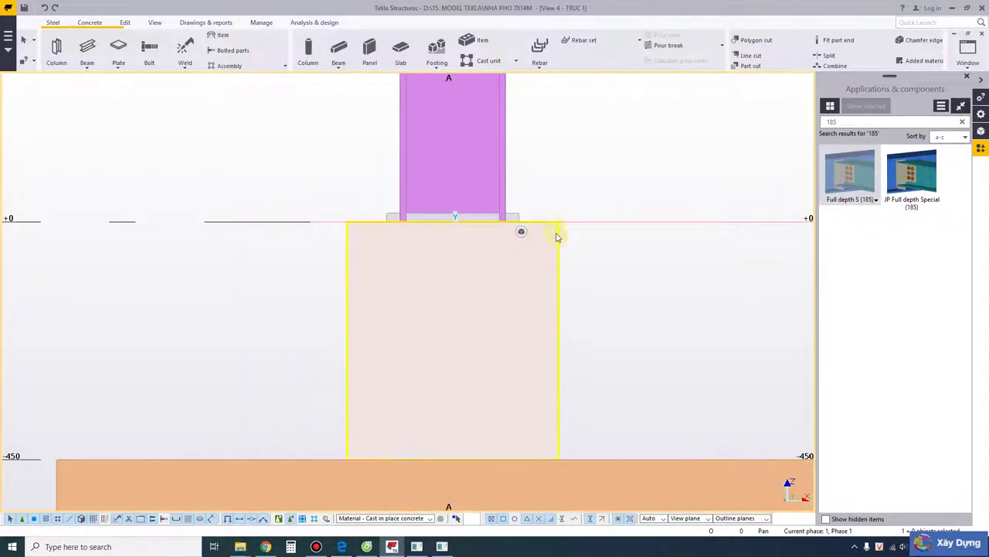
left_click(594, 258)
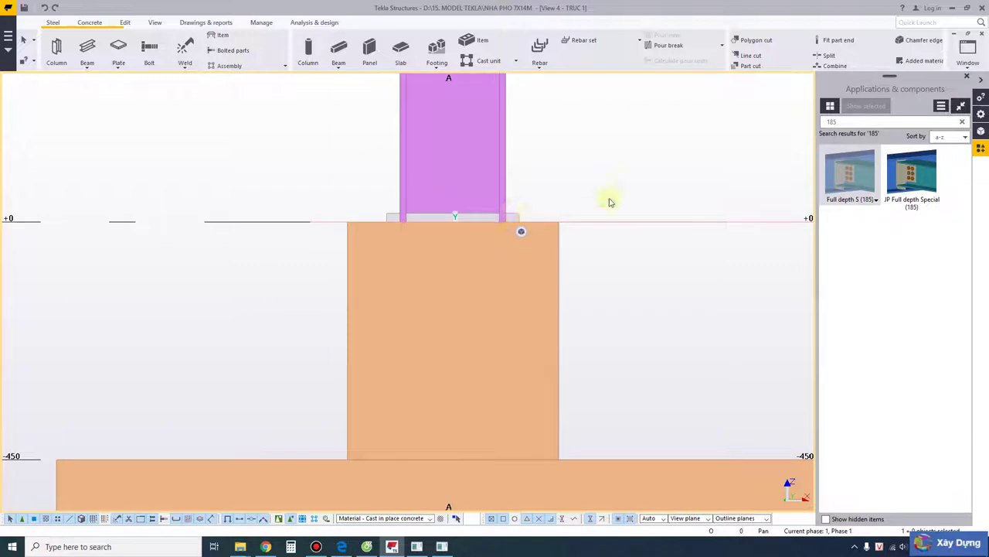
middle_click_drag(609, 202, 484, 286)
double_click(479, 281)
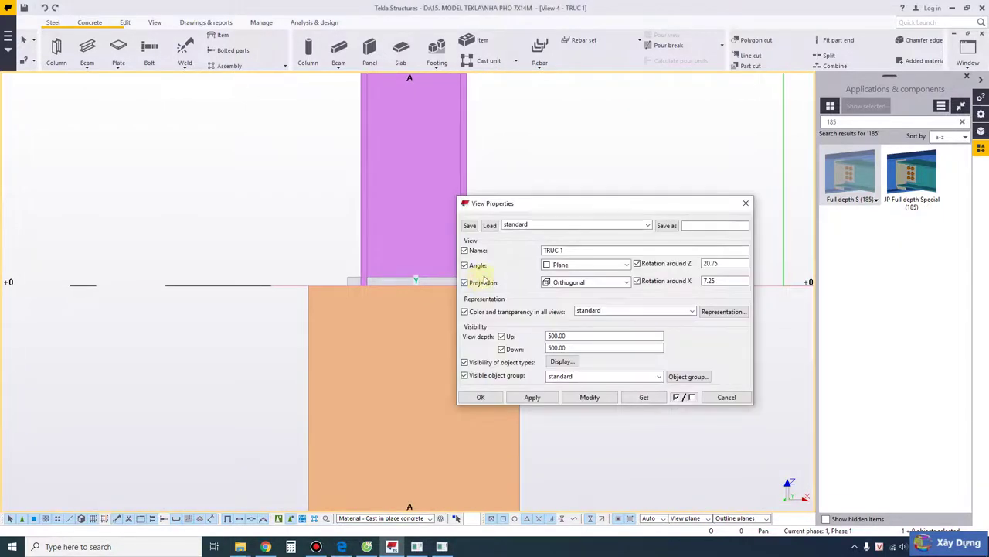
left_click(745, 202)
left_click(432, 289)
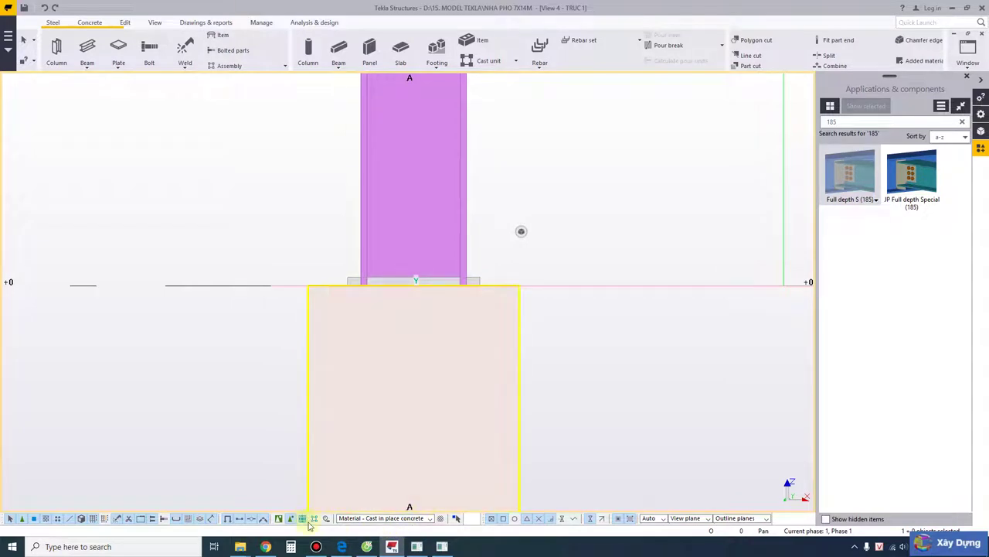
left_click(208, 347)
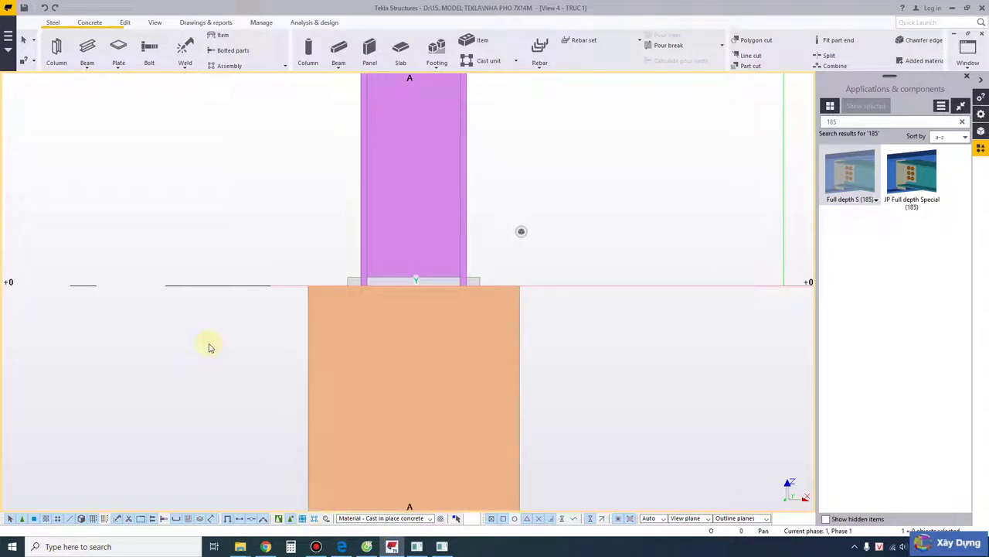
Fit the lower end of the grid A steel column to the top face of the base plate
left_click(125, 23)
left_click(138, 39)
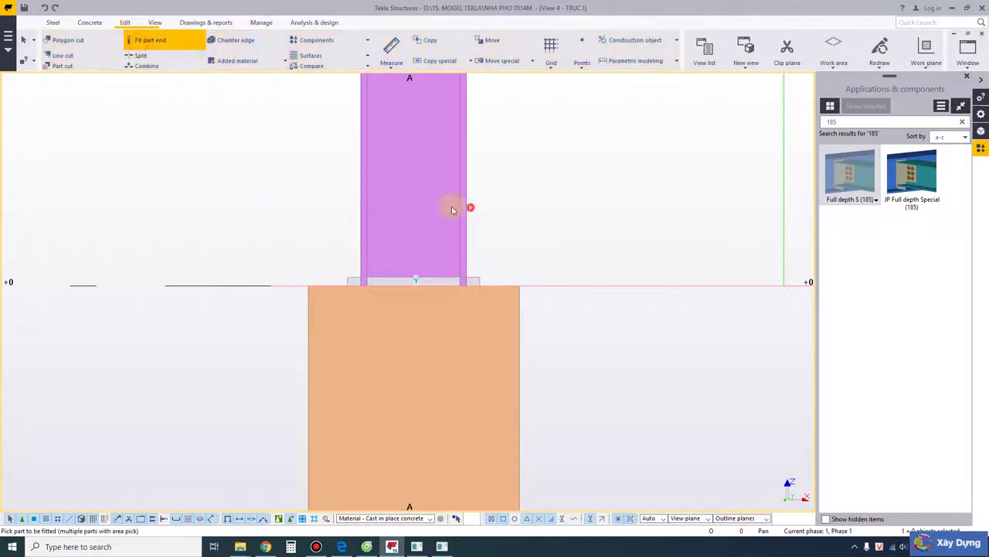
left_click(453, 205)
scroll(358, 284, "up", 1)
left_click(345, 273)
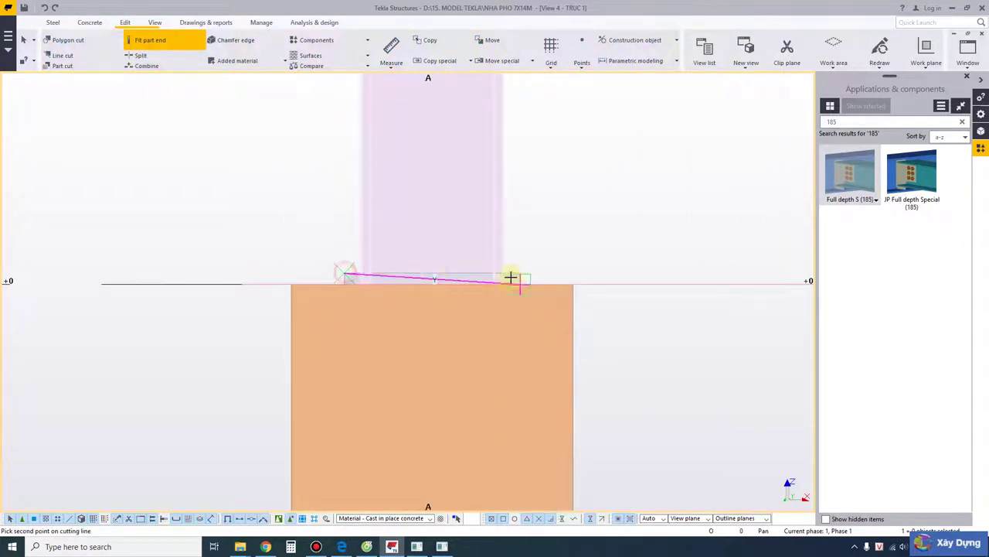
left_click(517, 275)
key("Escape")
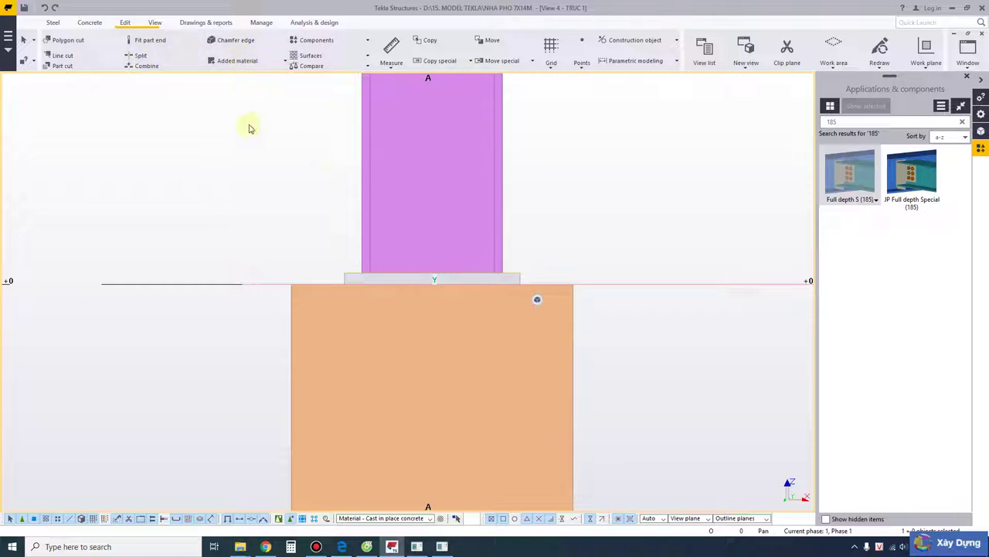
Examine in 3D how the grid A column, its base plate and the concrete pedestal meet at level +0
left_click(56, 22)
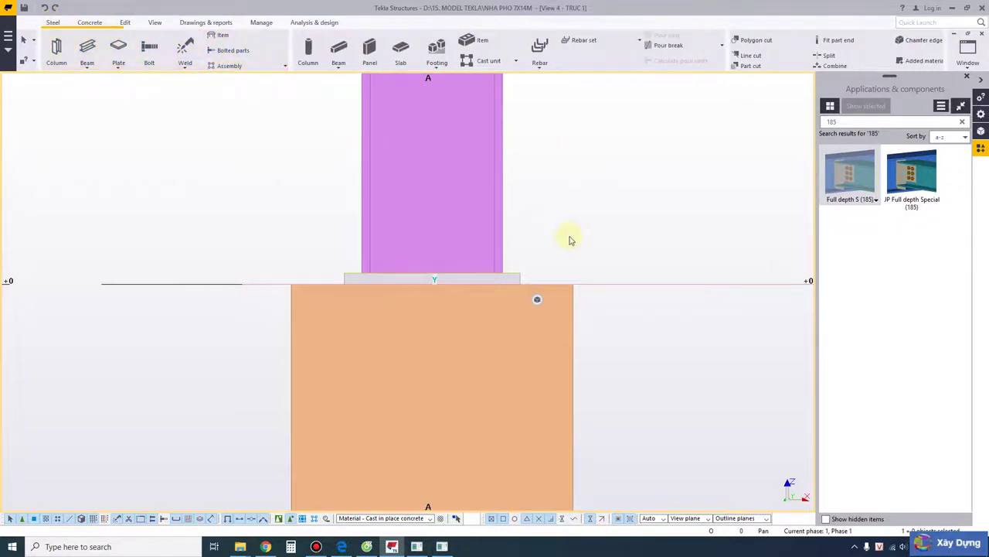
middle_click_drag(570, 241, 461, 479)
scroll(468, 389, "down", 2)
middle_click_drag(413, 131, 501, 221)
scroll(467, 287, "down", 4)
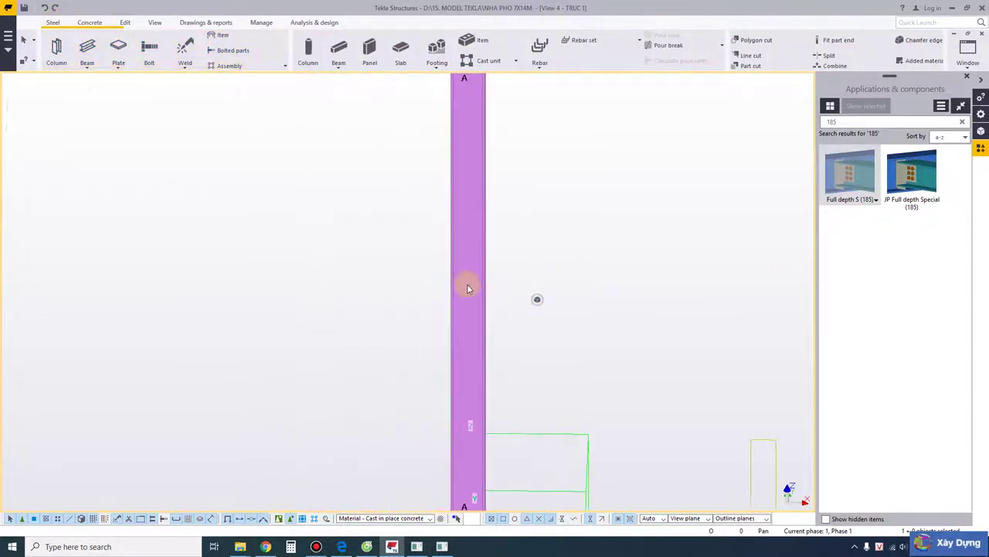
middle_click_drag(467, 287, 495, 98, "ctrl")
scroll(470, 305, "up", 6)
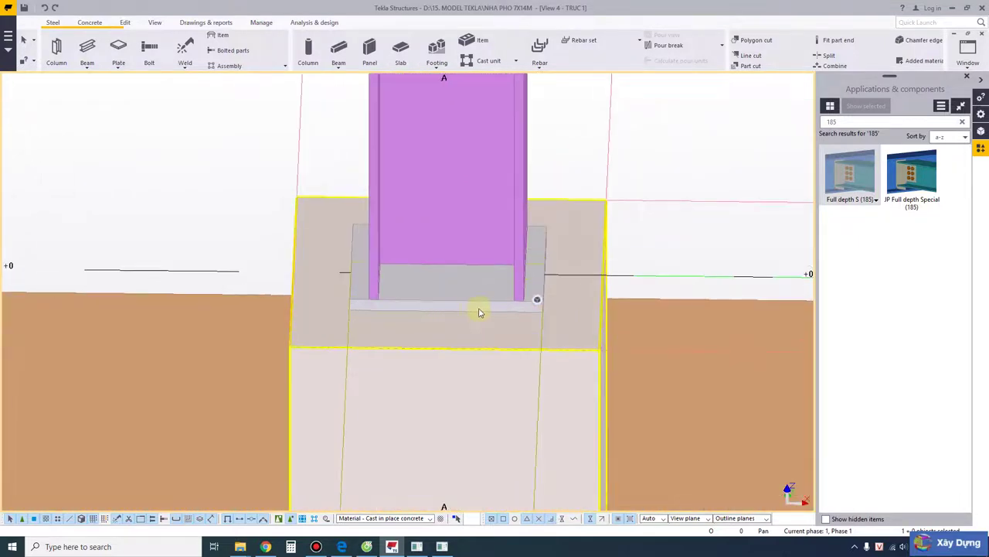
middle_click_drag(479, 312, 527, 326, "ctrl")
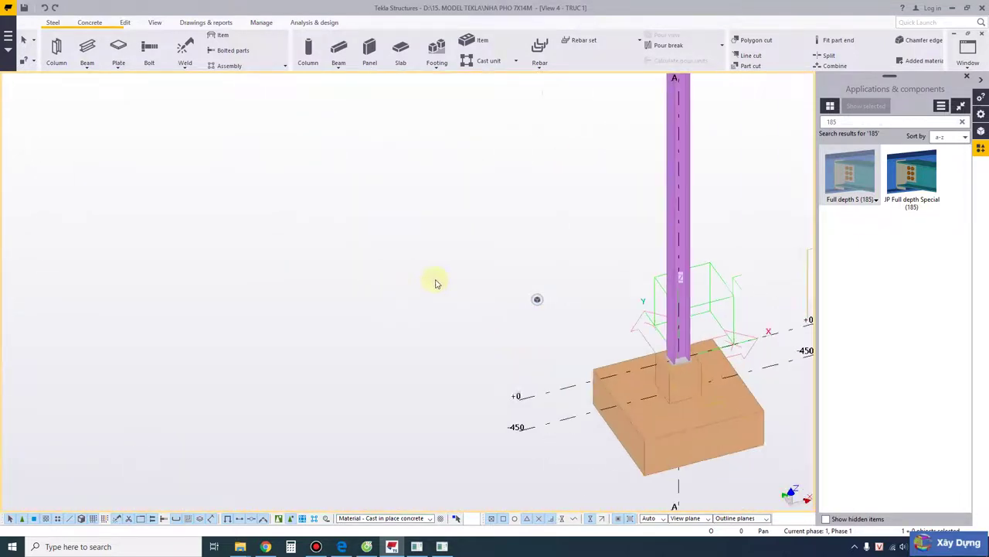
scroll(614, 329, "up", 5)
scroll(615, 328, "up", 2)
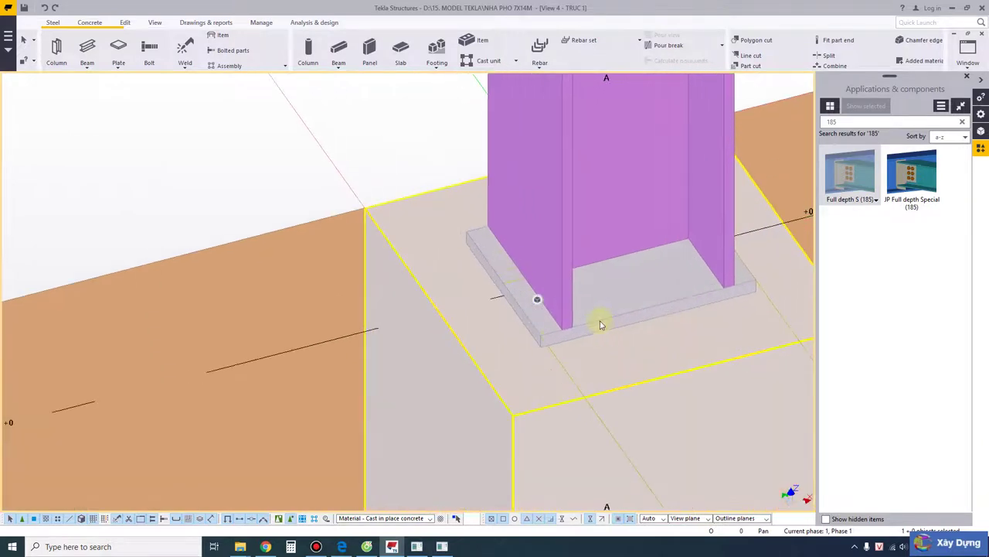
Try to open the properties of the base plate in the 3D view, and close the pad footing settings
double_click(546, 339)
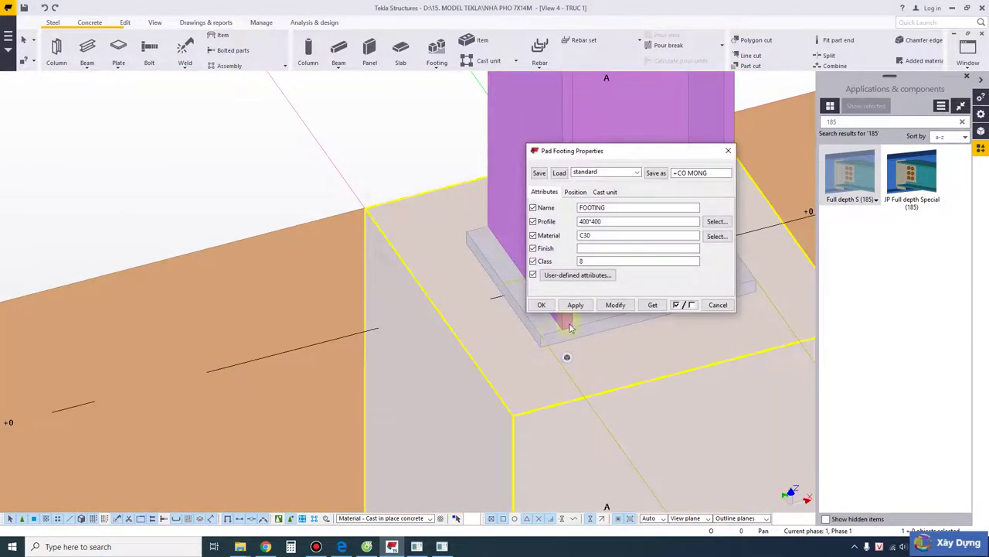
left_click(728, 151)
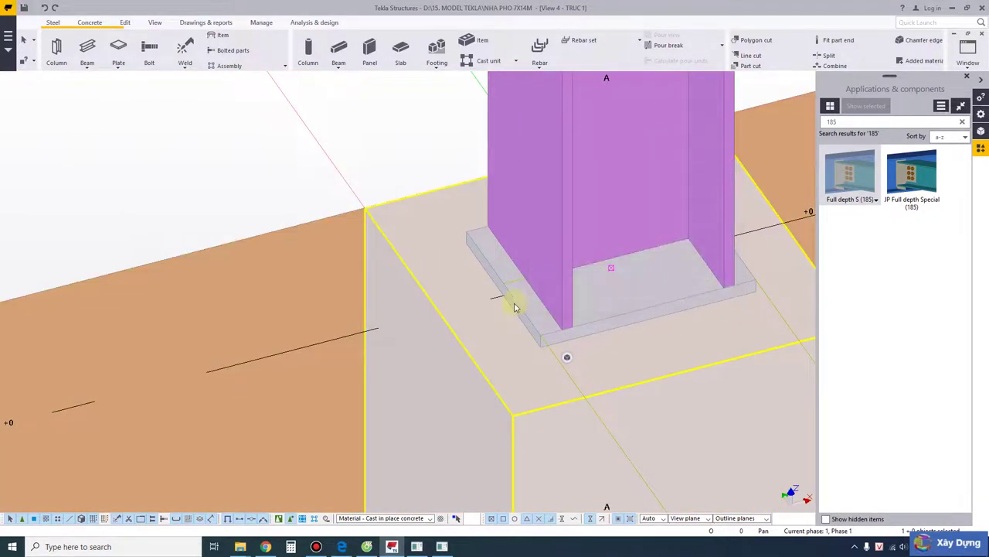
double_click(661, 288)
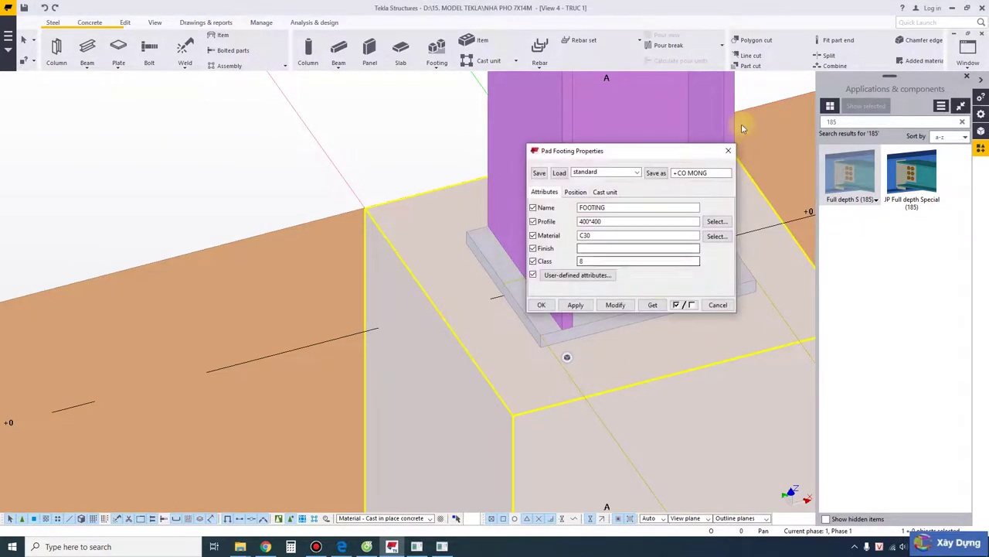
left_click(729, 148)
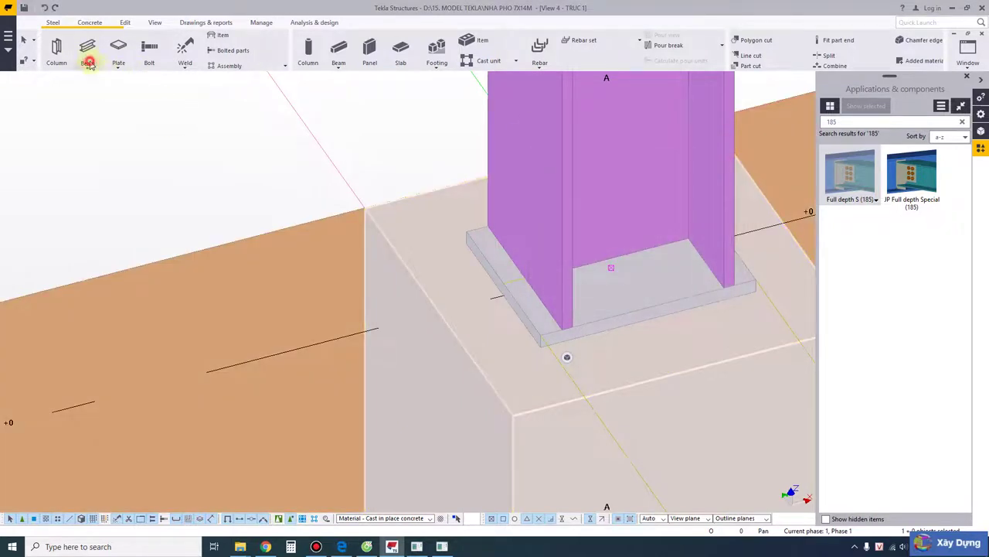
left_click(89, 65)
left_click(97, 81)
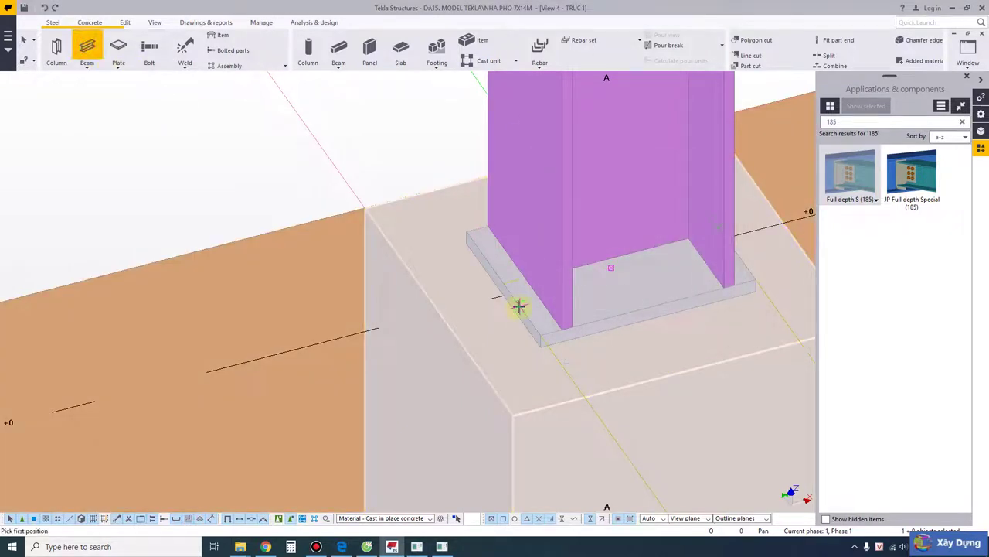
key("Escape")
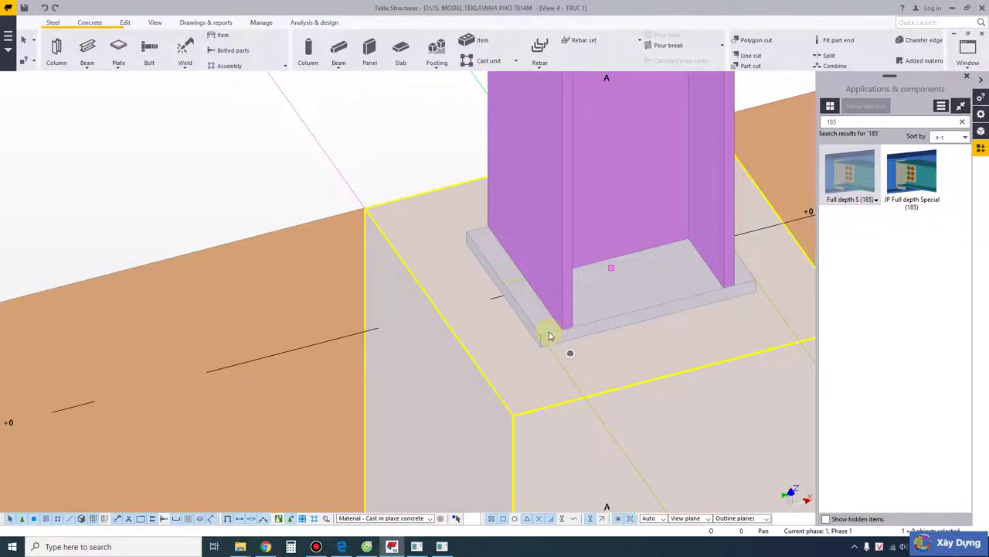
Return the view to its flat plane projection and try to select the base plate under the grid A column
key("ctrl+p")
scroll(267, 414, "up", 5)
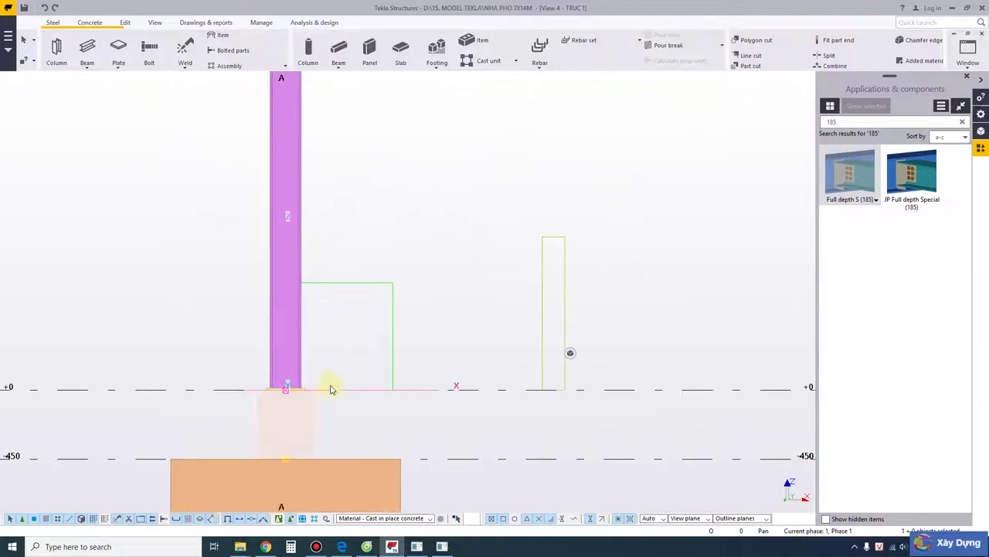
scroll(270, 399, "up", 2)
left_click_drag(204, 328, 339, 418)
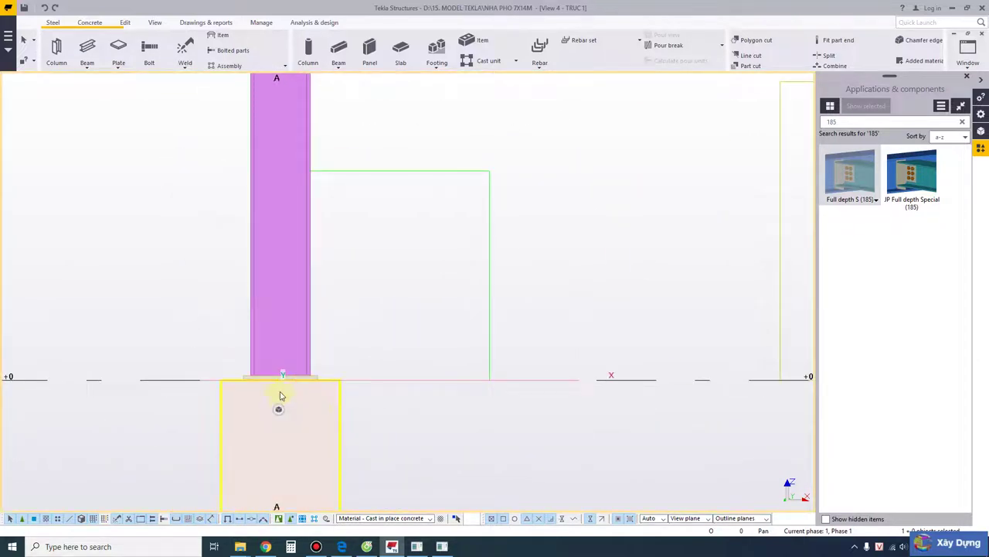
scroll(281, 395, "up", 1)
left_click(314, 338)
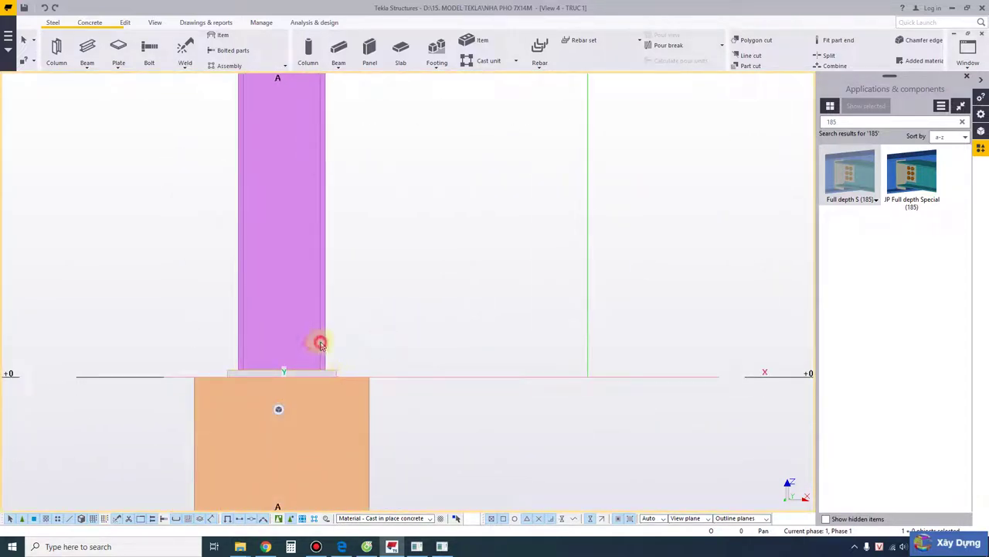
Examine the thin base plate between the grid A column and its pedestal in the flat elevation
scroll(395, 348, "down", 5)
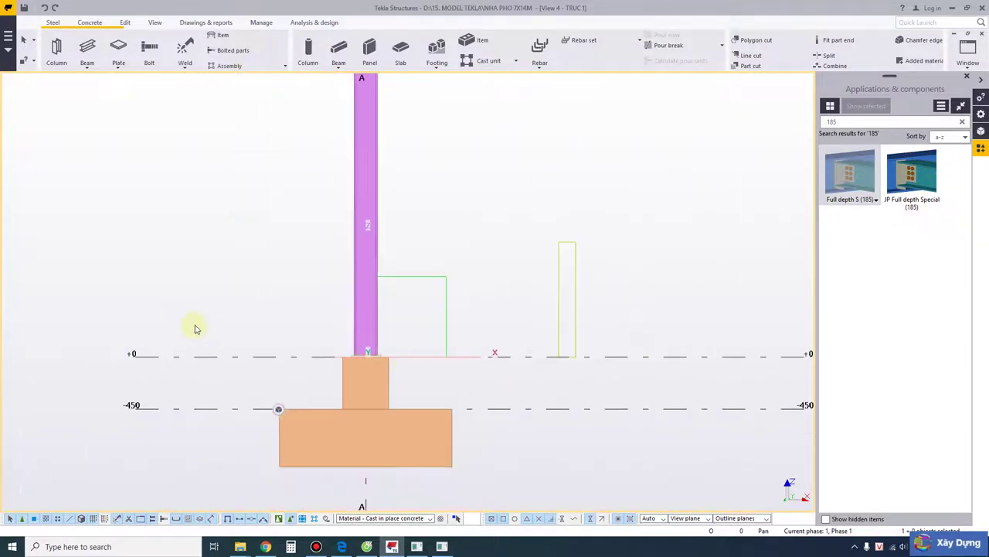
middle_click_drag(446, 383, 513, 402)
scroll(425, 368, "up", 7)
scroll(437, 376, "down", 7)
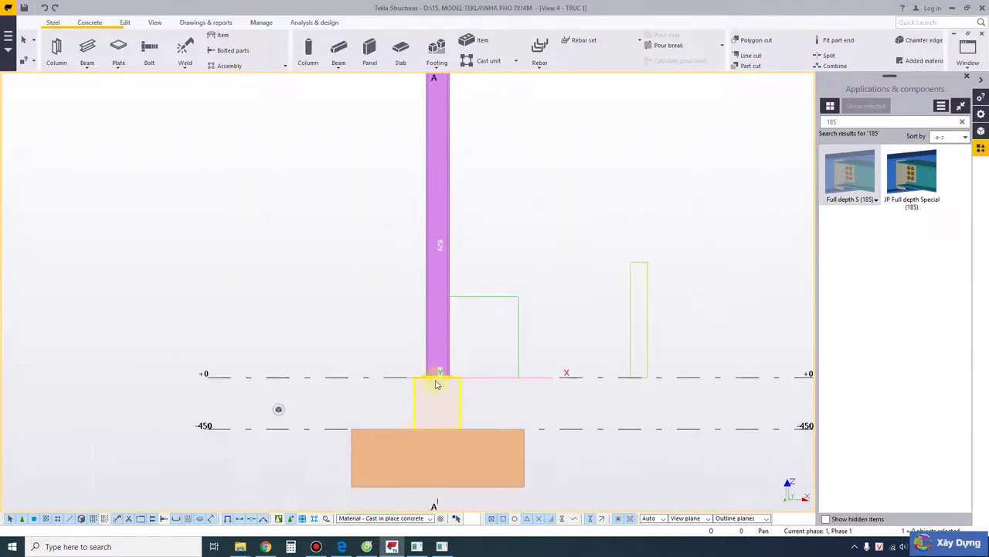
scroll(436, 385, "down", 2)
scroll(430, 410, "up", 4)
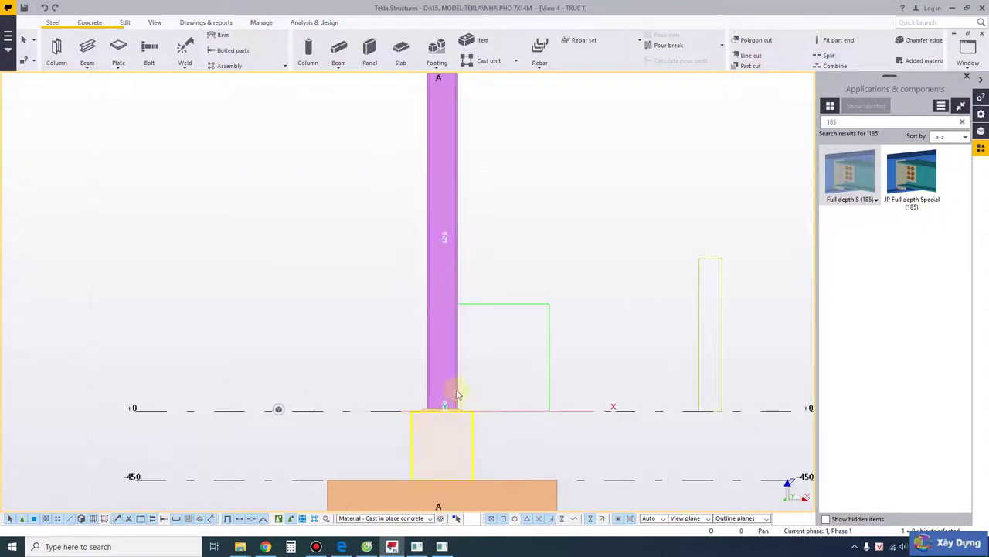
left_click(456, 394)
scroll(332, 344, "down", 1)
Set the TRUC 1 view depth to 1000 up and 1000 down
double_click(220, 296)
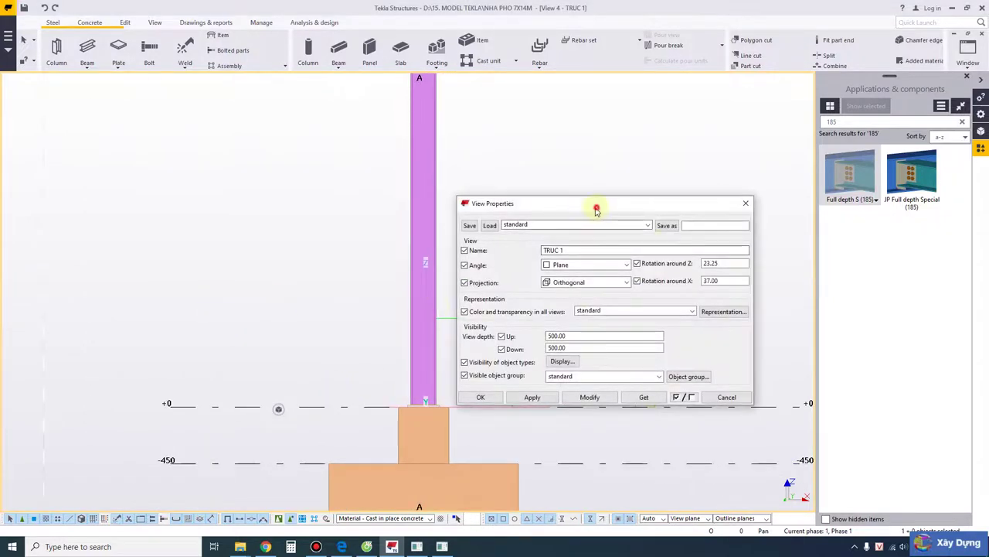
left_click_drag(592, 203, 242, 181)
double_click(189, 313)
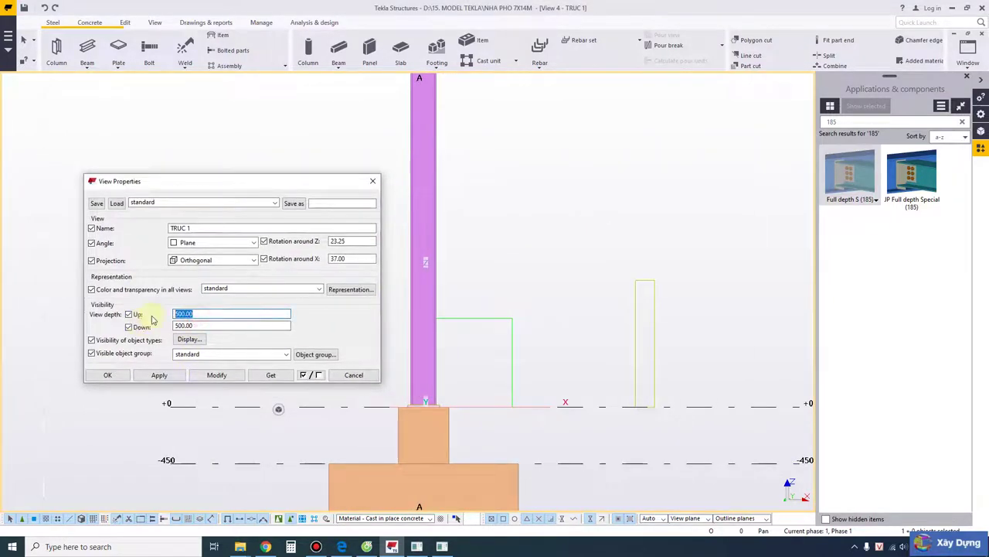
double_click(187, 326)
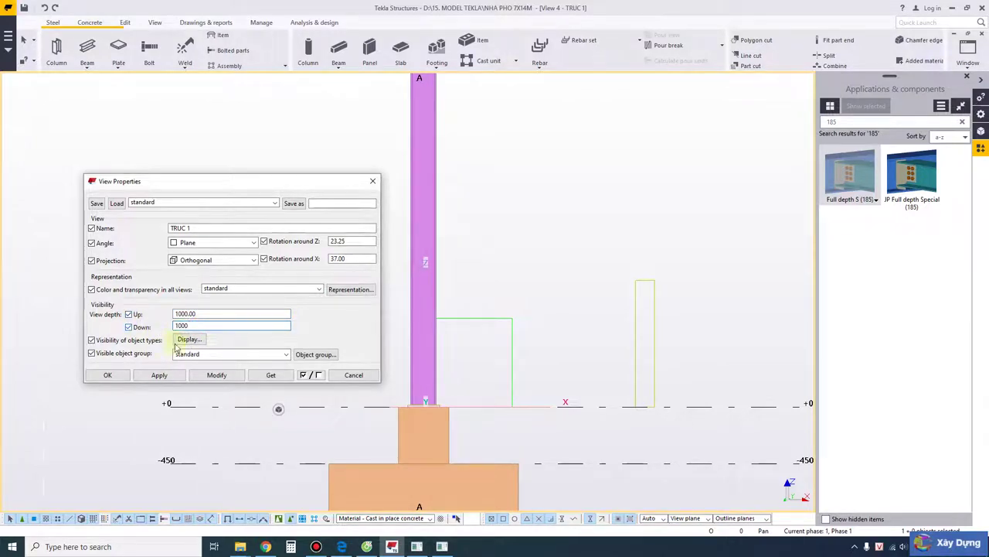
left_click(210, 377)
left_click(117, 375)
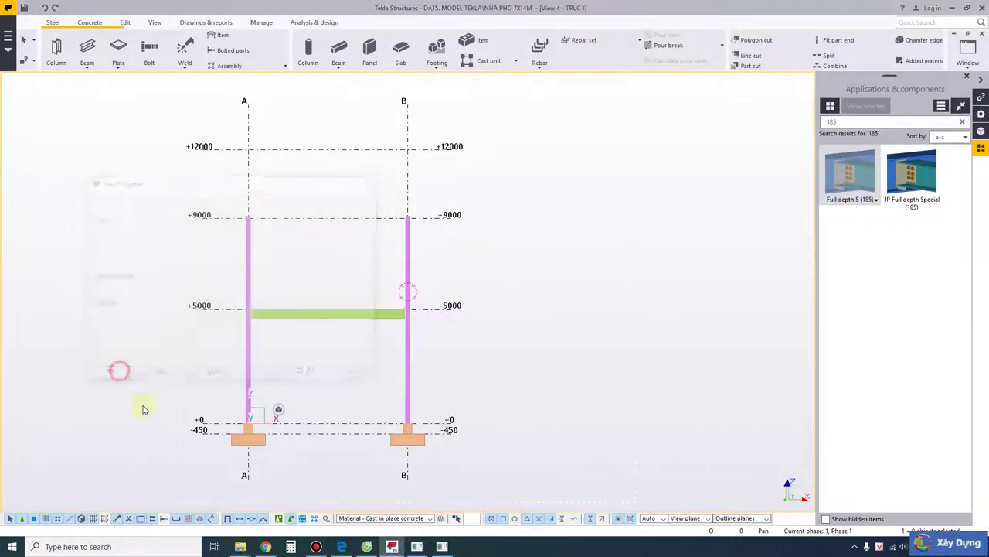
Examine the base plate at the foot of the grid A column with the enlarged view depth
scroll(251, 399, "up", 3)
scroll(251, 399, "up", 5)
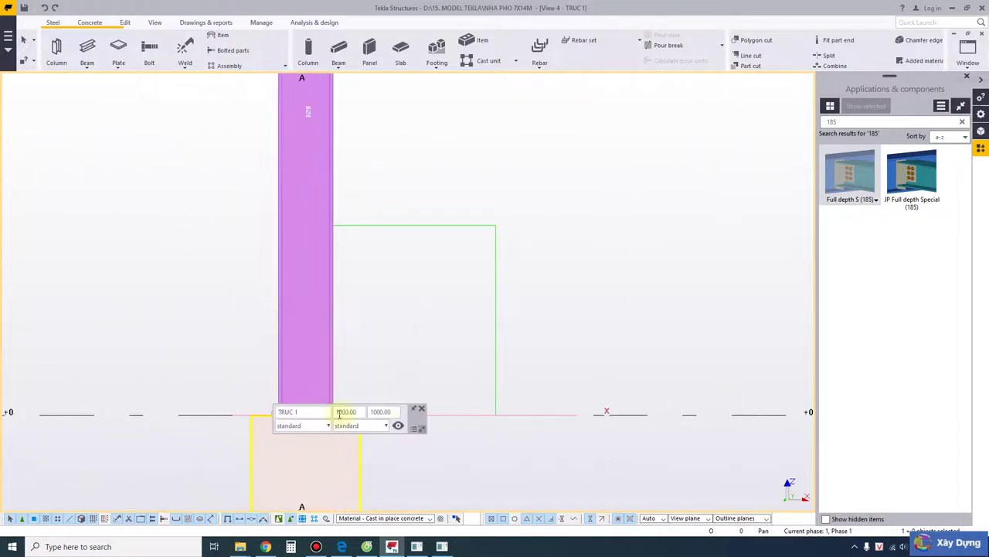
middle_click_drag(397, 373, 713, 281)
scroll(639, 330, "up", 2)
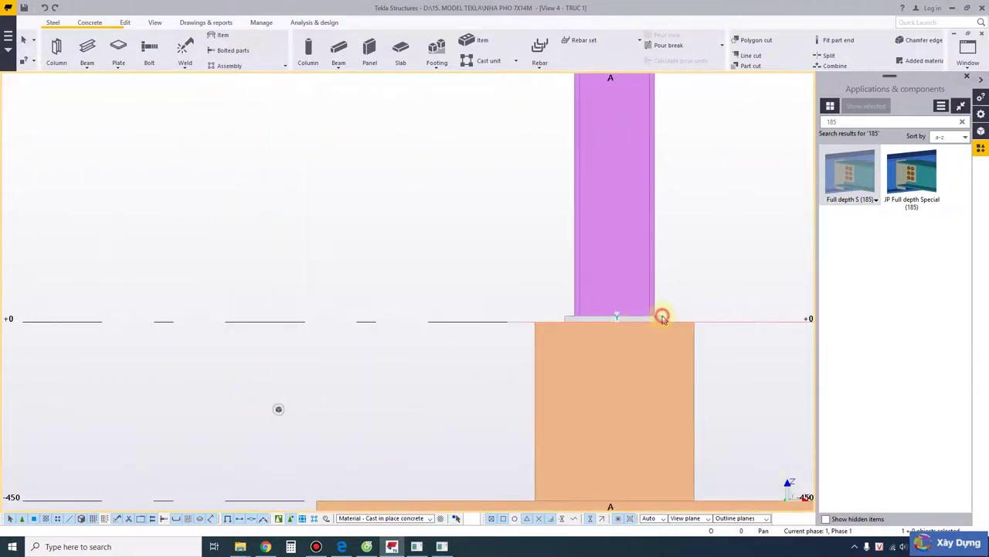
middle_click_drag(662, 317, 495, 419)
scroll(477, 357, "down", 5)
scroll(477, 357, "down", 2)
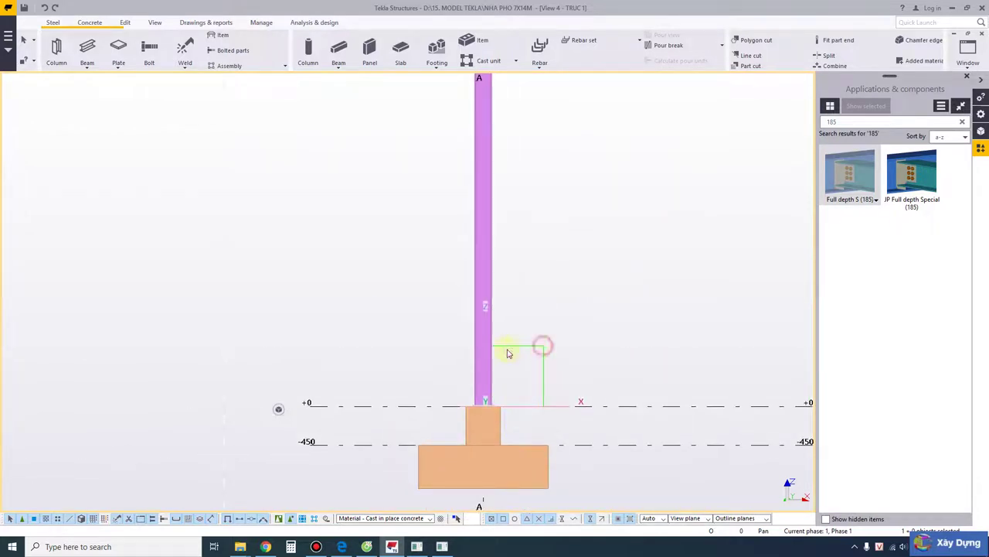
scroll(484, 404, "up", 2)
Set the upward view depth of TRUC 1 to 4000, check the grid A base plate, and close the view properties
double_click(380, 354)
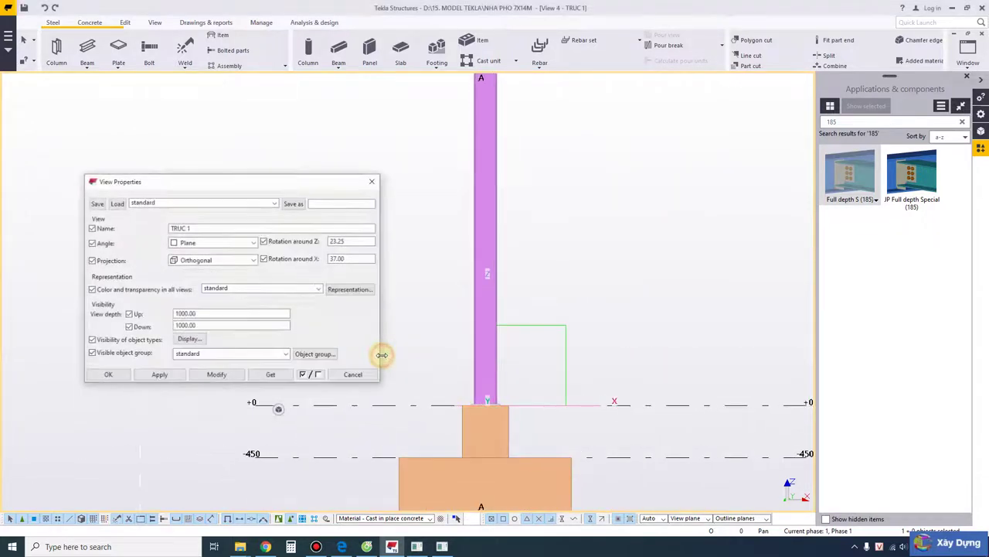
left_click(178, 314)
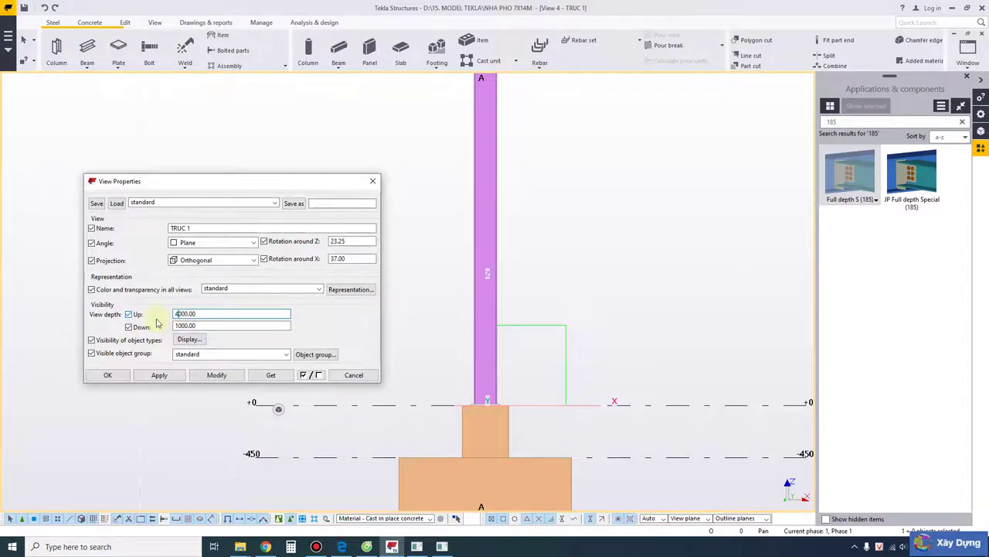
left_click(213, 375)
scroll(546, 386, "up", 2)
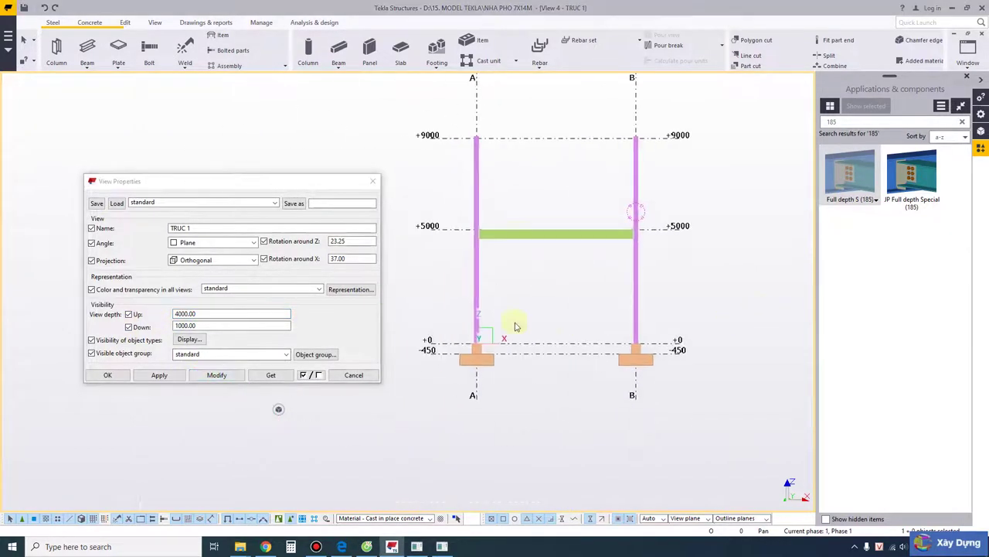
scroll(456, 347, "up", 4)
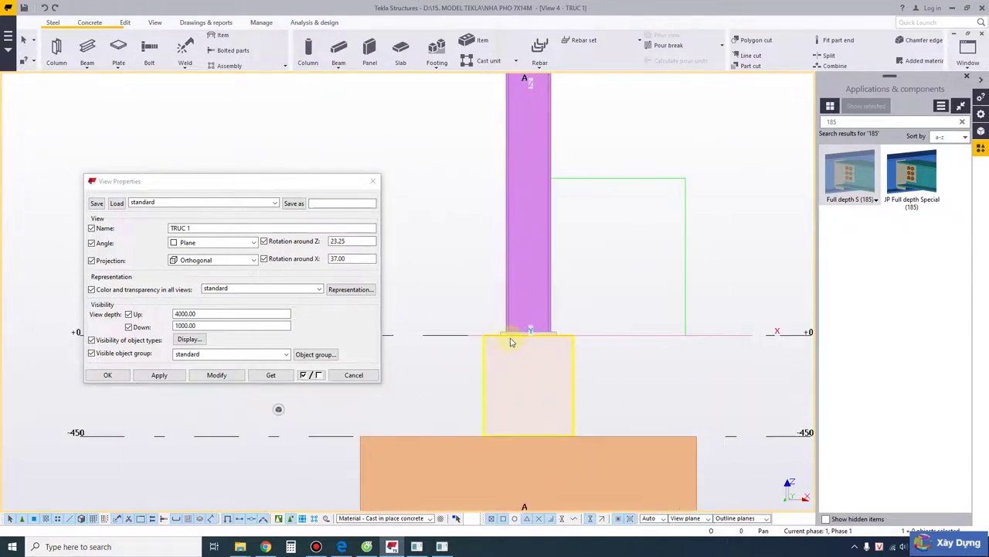
scroll(504, 337, "up", 3)
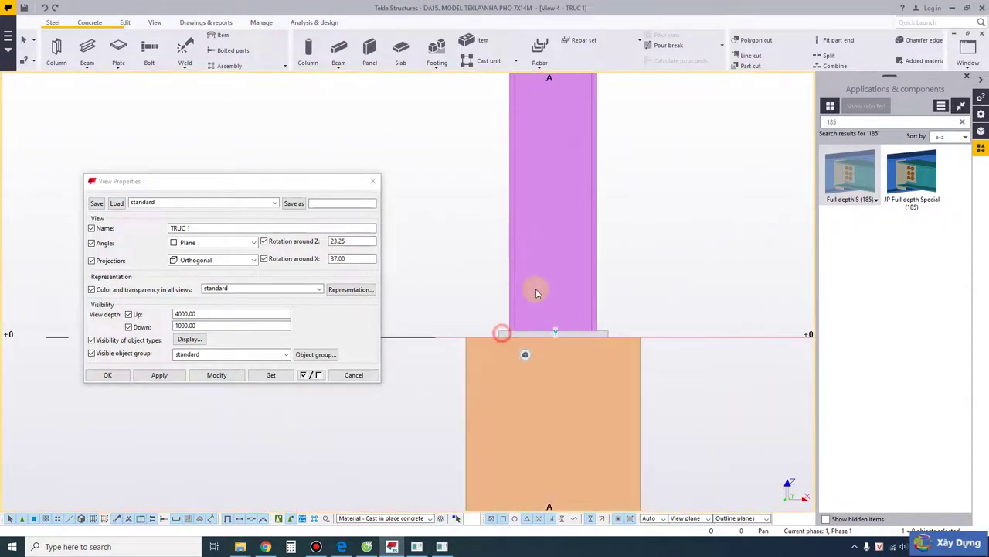
left_click(373, 181)
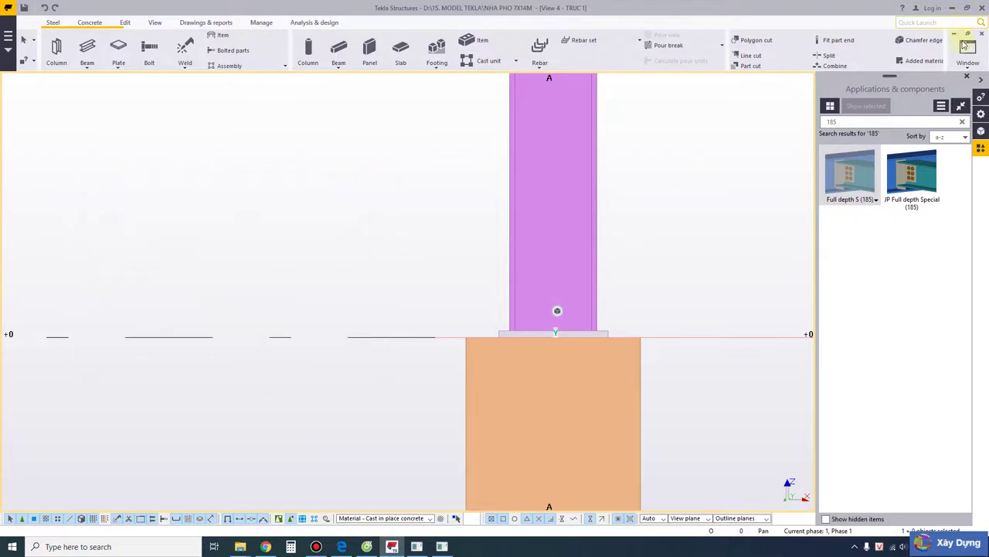
Switch to the TRUC A view and try to select the base plate under the grid 1 column
left_click(968, 53)
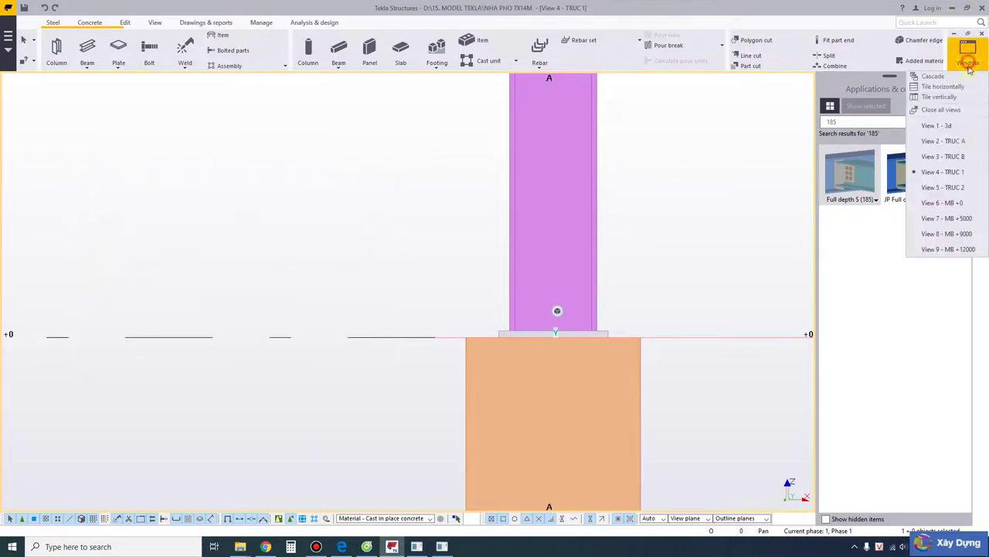
left_click(961, 143)
scroll(387, 332, "up", 5)
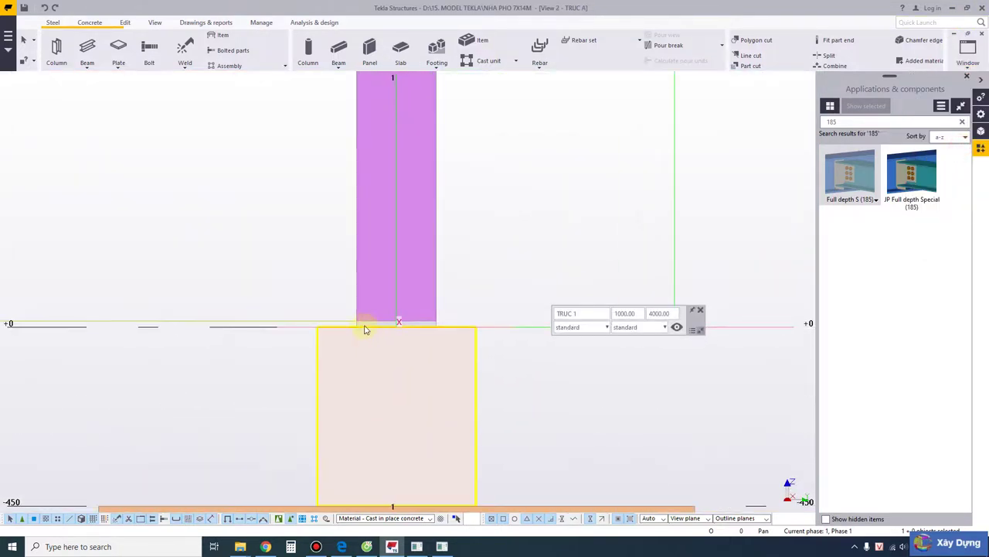
left_click(364, 313)
left_click(358, 274)
middle_click_drag(403, 295, 491, 319)
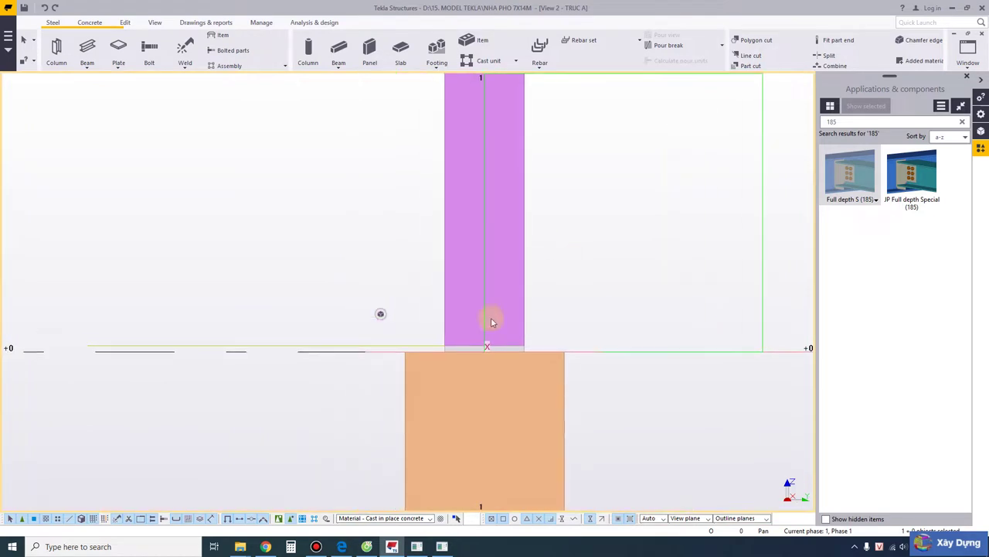
scroll(444, 328, "up", 2)
Check the view properties of TRUC A, close them, and examine the base plate above the pedestal
double_click(449, 317)
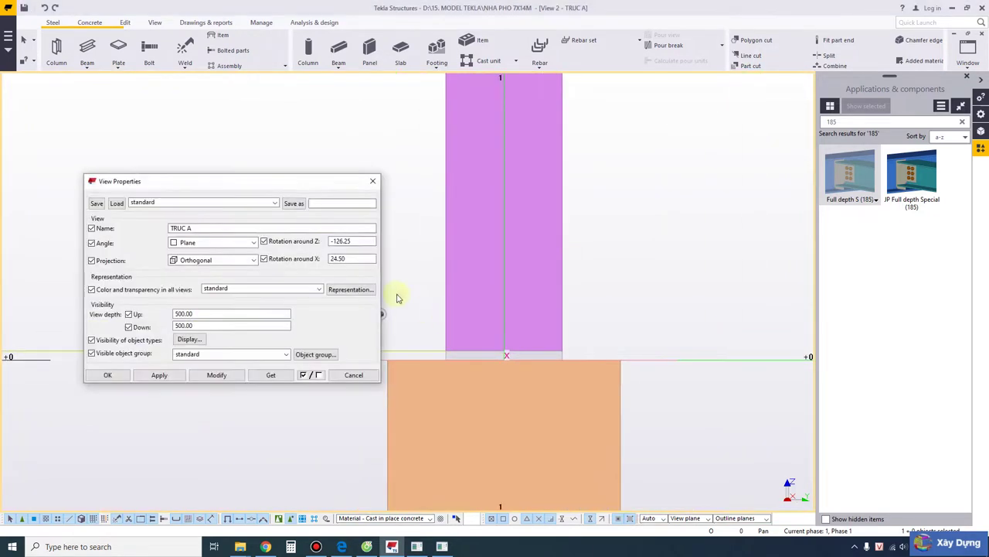
left_click(373, 182)
left_click(452, 389)
scroll(452, 389, "down", 6)
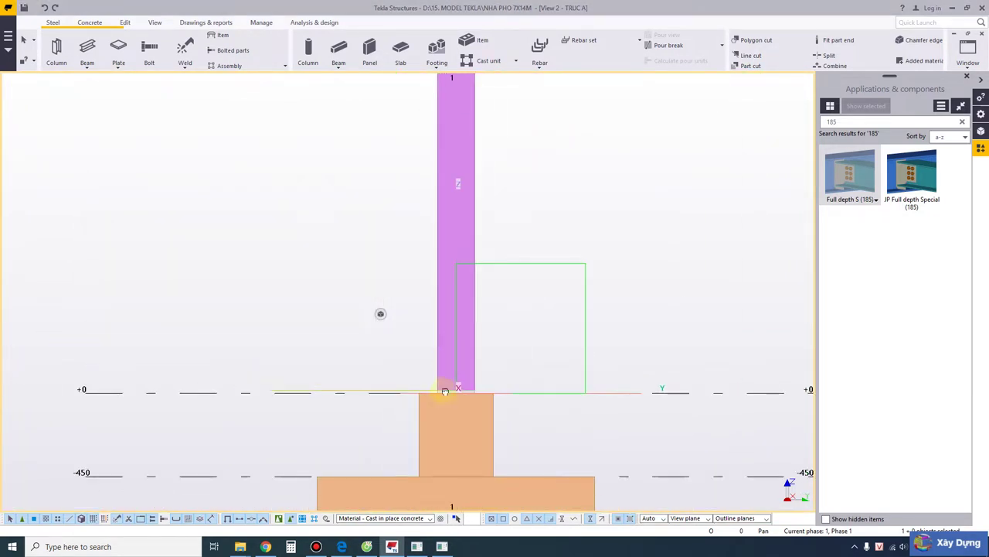
middle_click_drag(477, 432, 466, 388)
scroll(426, 415, "up", 3)
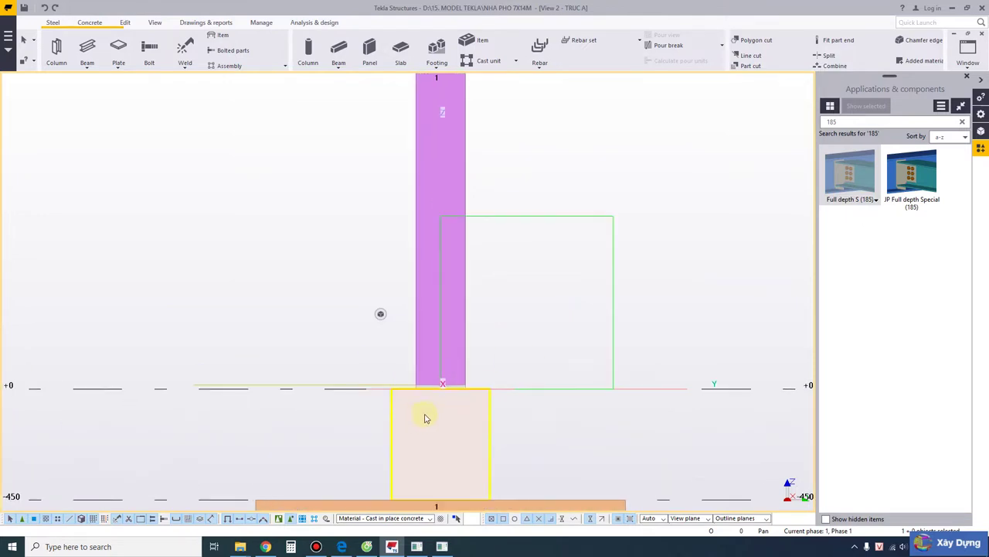